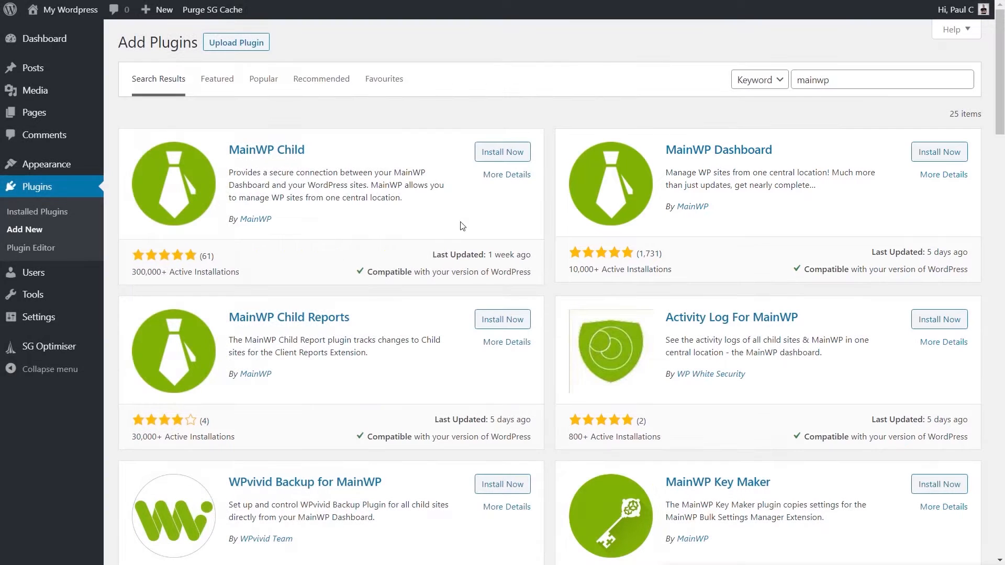
- Install and activate the MainWP Dashboard plugin, and start its Quick Setup Wizard
left_click(941, 157)
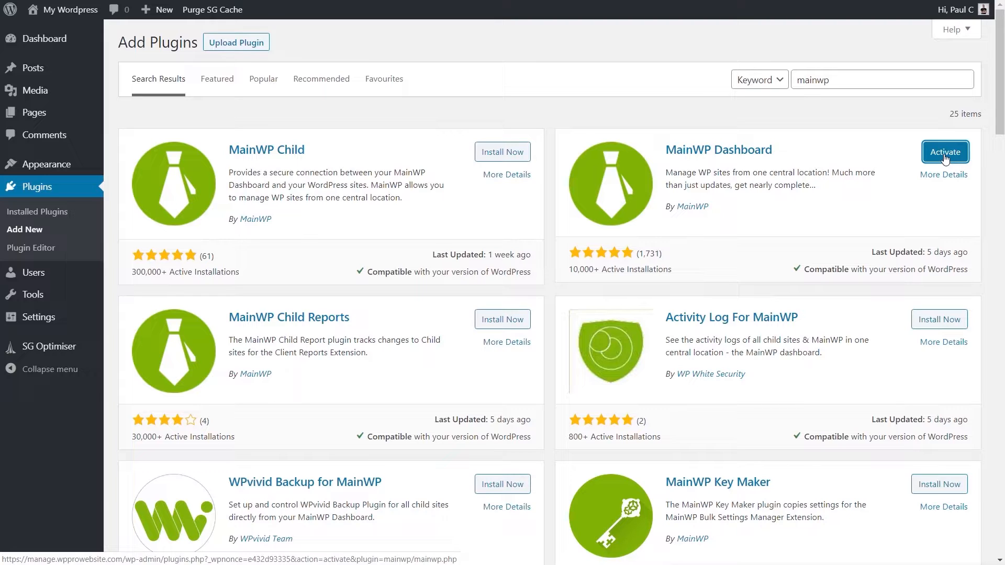
left_click(945, 152)
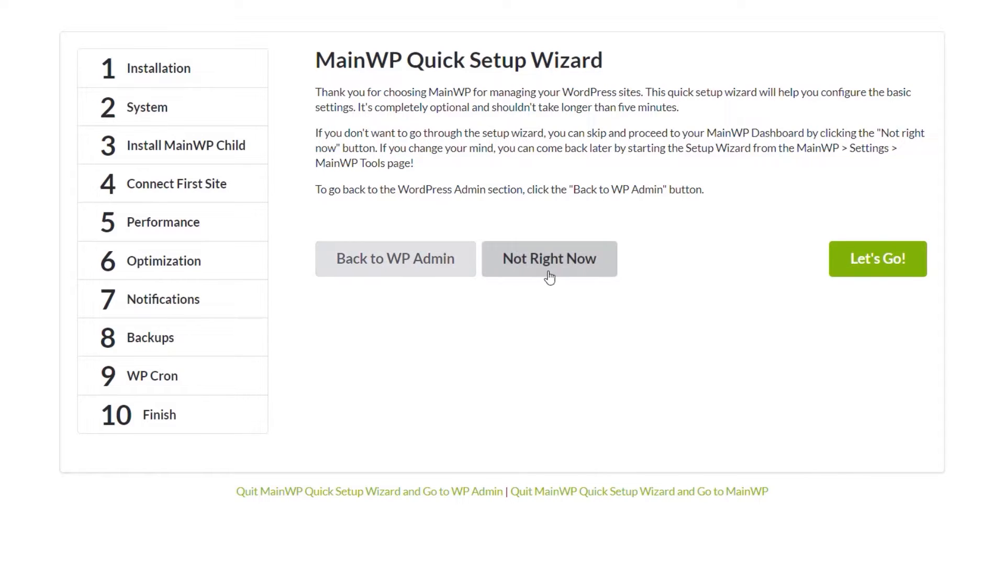
left_click(899, 267)
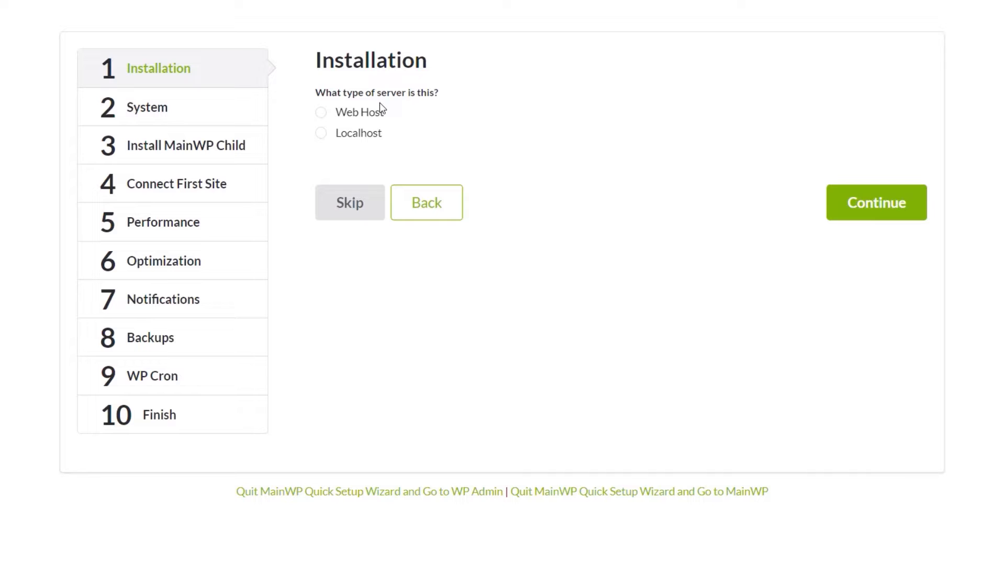
- Set the server type to Web Host and accept the system requirements check in the wizard
left_click(322, 115)
left_click(883, 204)
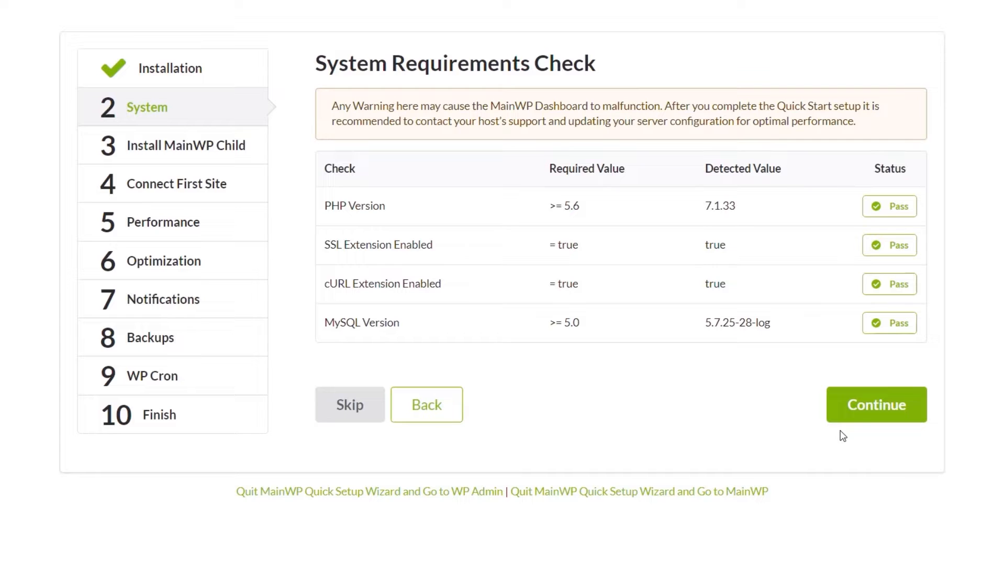
left_click(871, 411)
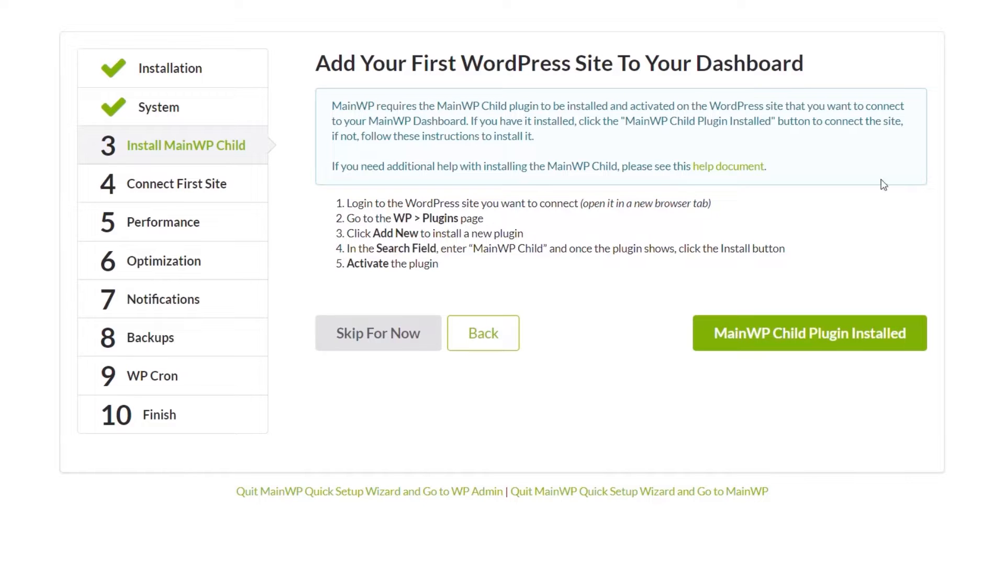
- Confirm the MainWP Child plugin as installed and proceed without connecting a first child site
left_click(769, 346)
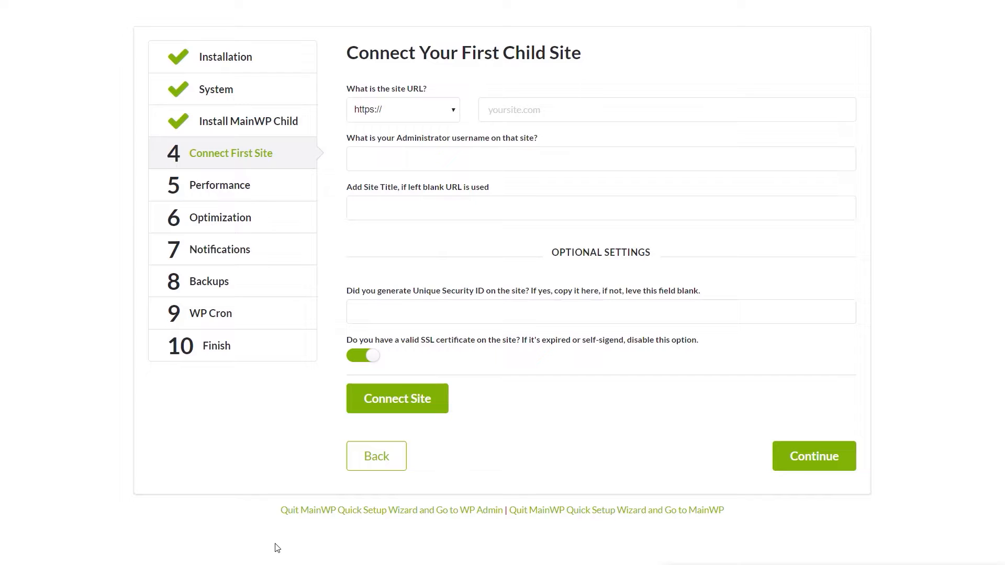
left_click(803, 462)
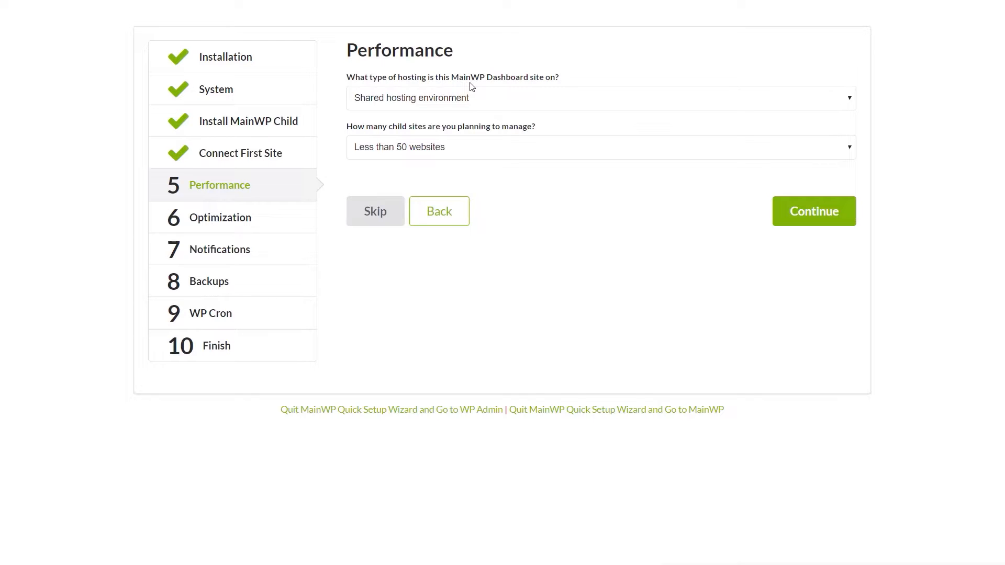
- Set the performance options to Shared hosting environment and Less than 50 websites, and continue
left_click(455, 104)
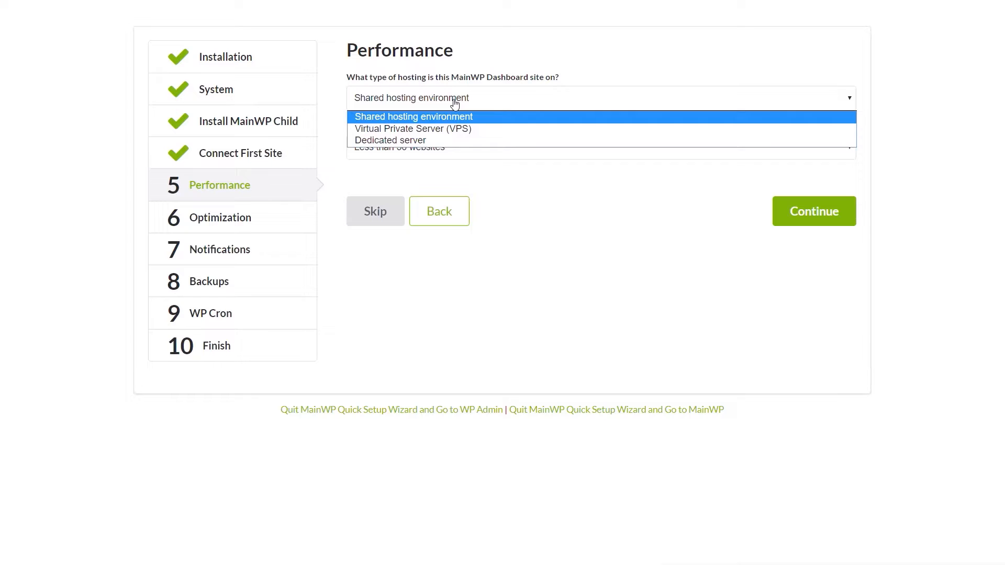
left_click(386, 116)
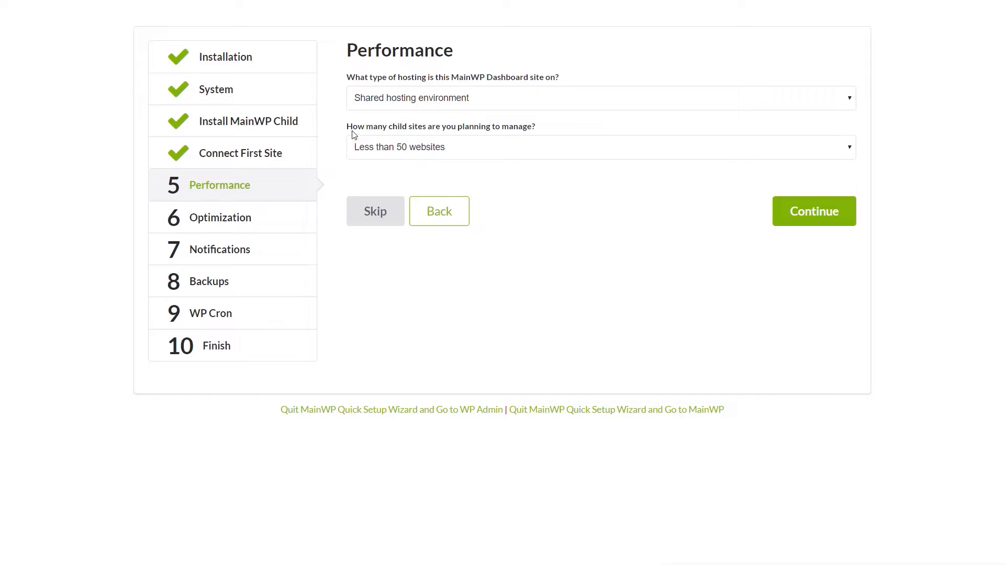
left_click(500, 153)
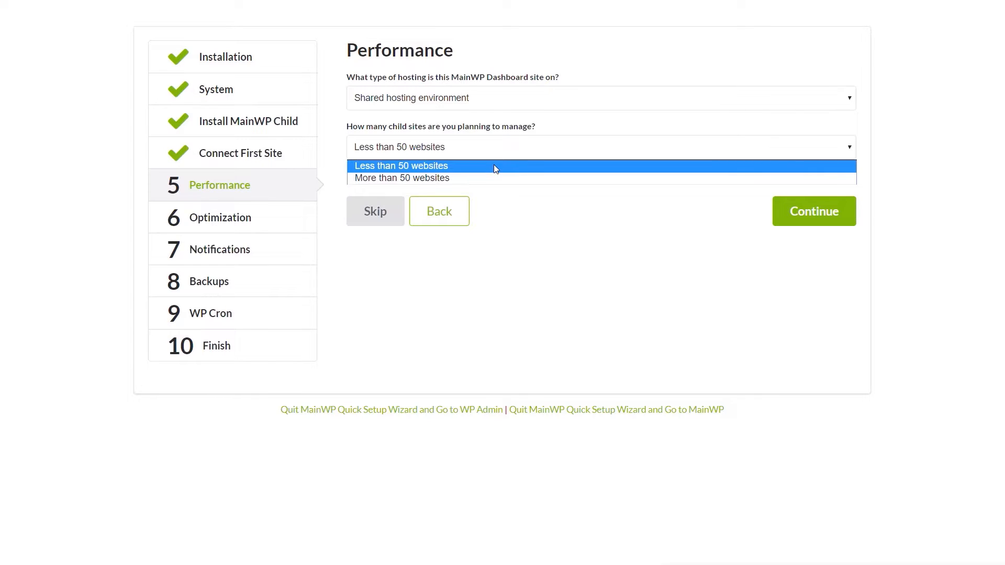
left_click(494, 165)
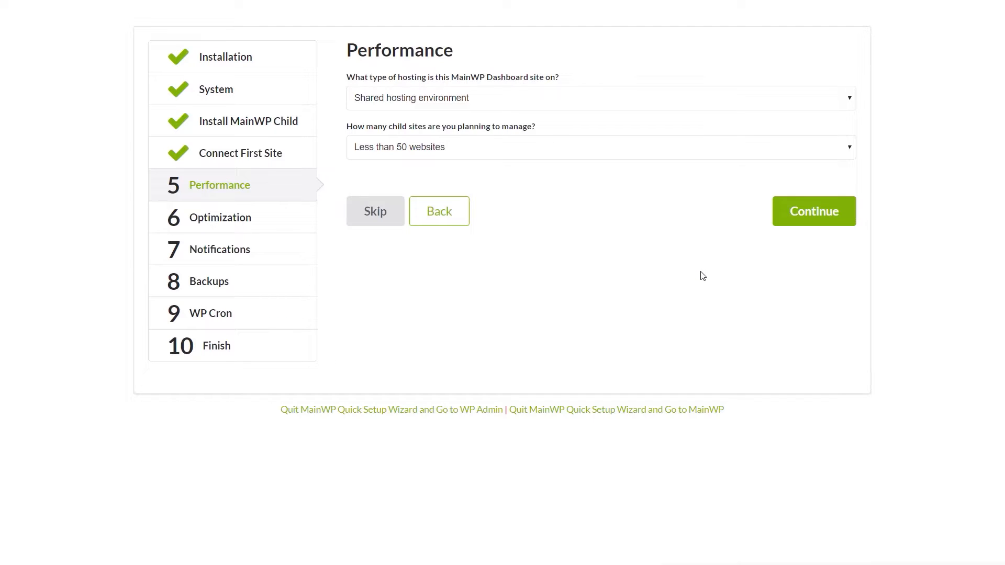
left_click(822, 212)
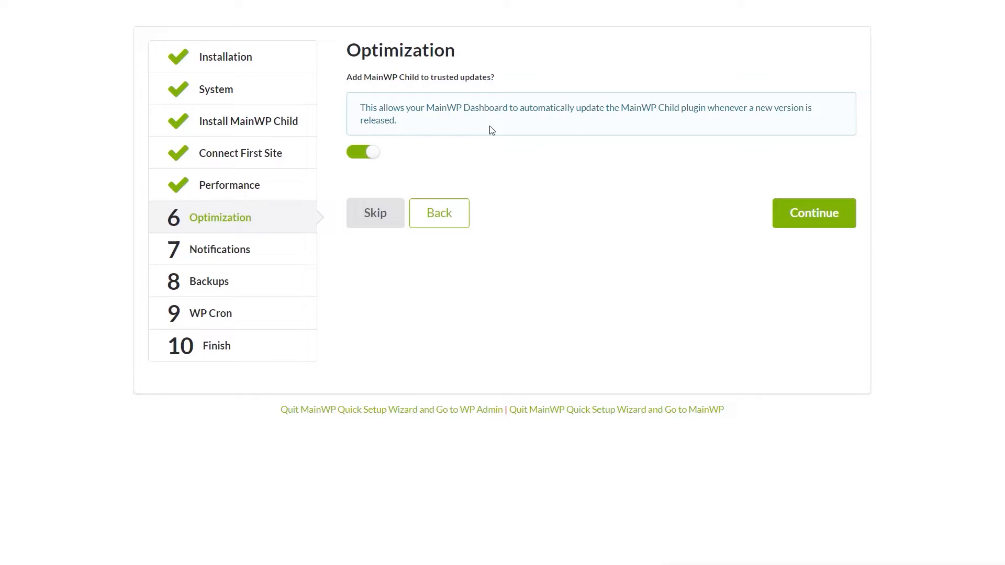
- Keep MainWP Child in trusted updates and turn on important email notifications from the MainWP Dashboard
left_click(811, 213)
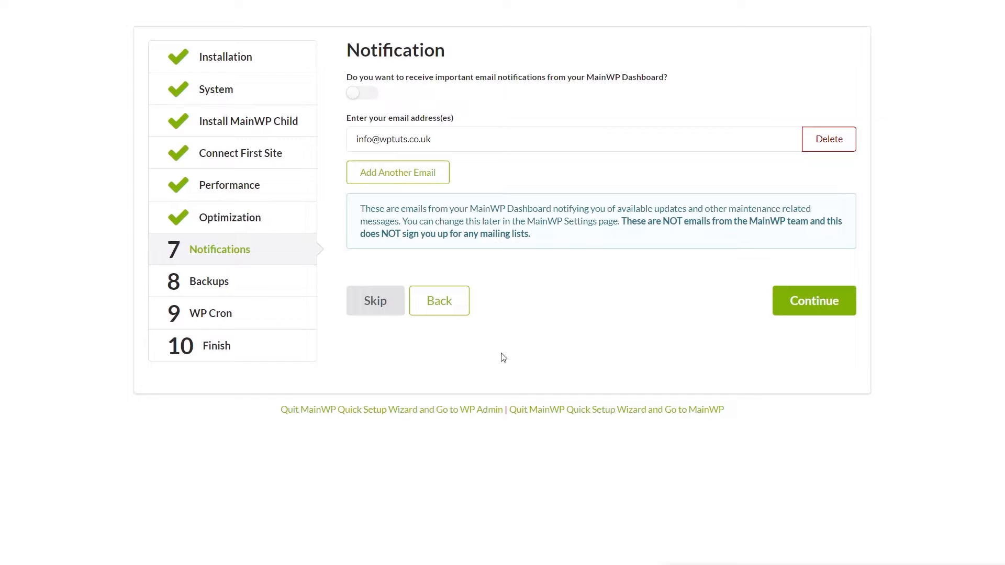
left_click(371, 99)
left_click(814, 301)
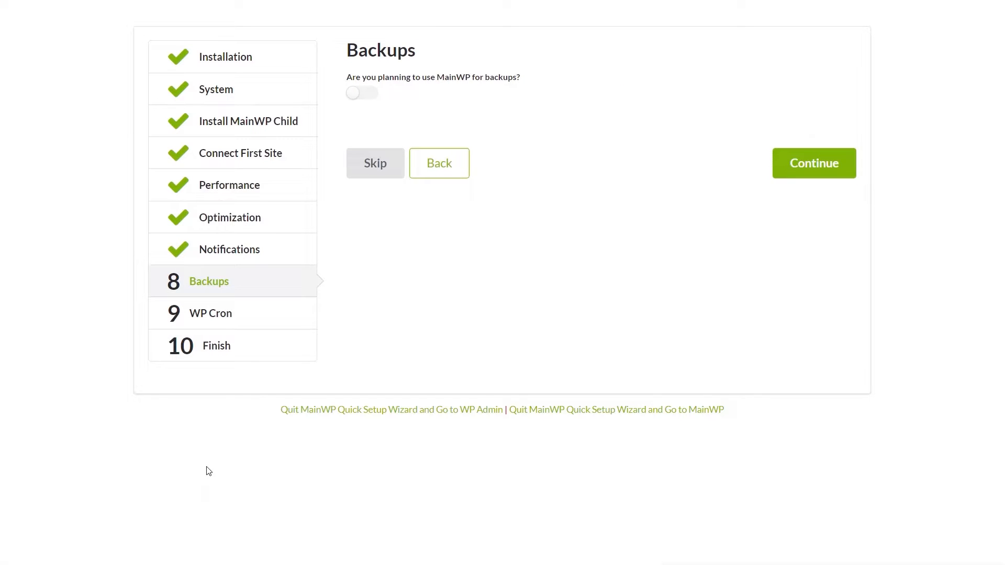
left_click(374, 96)
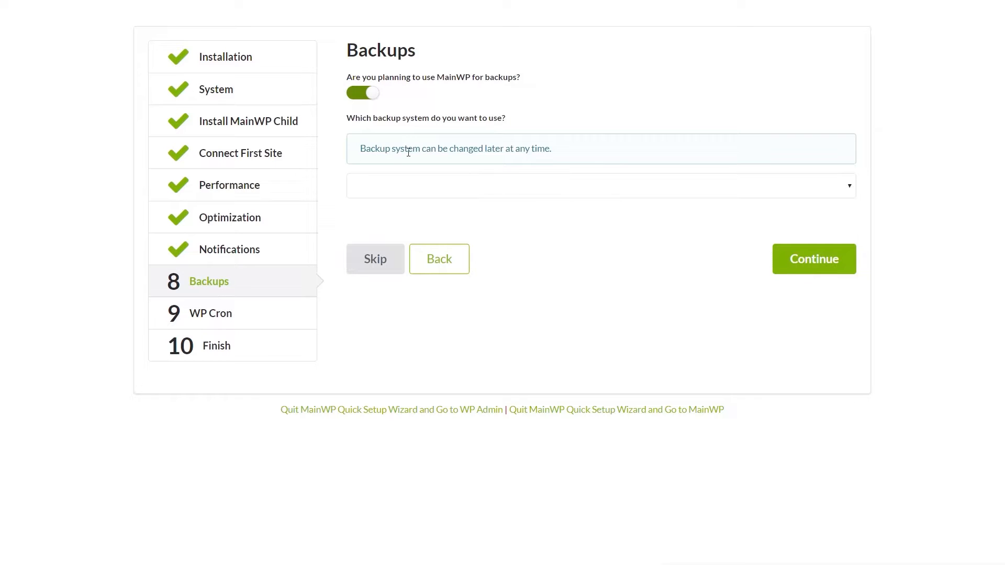
left_click(549, 189)
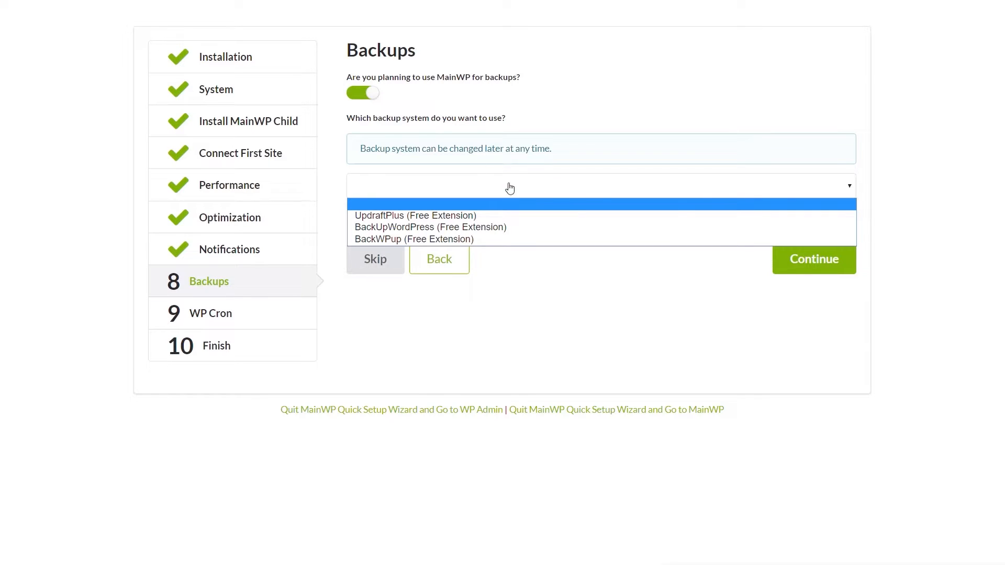
left_click(357, 97)
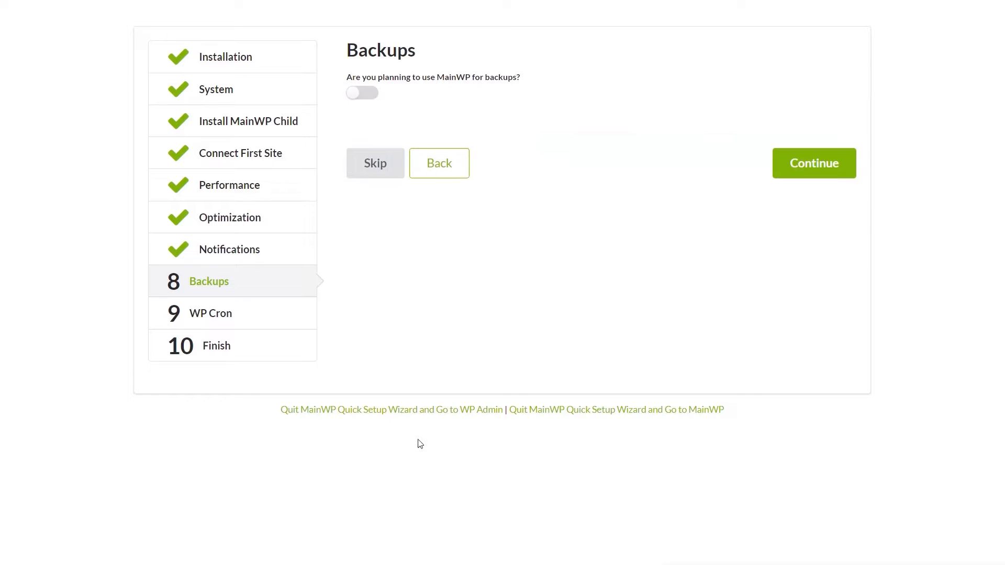
- Continue with MainWP backups disabled and open the Uptime Robot website from the Google search results
left_click(826, 168)
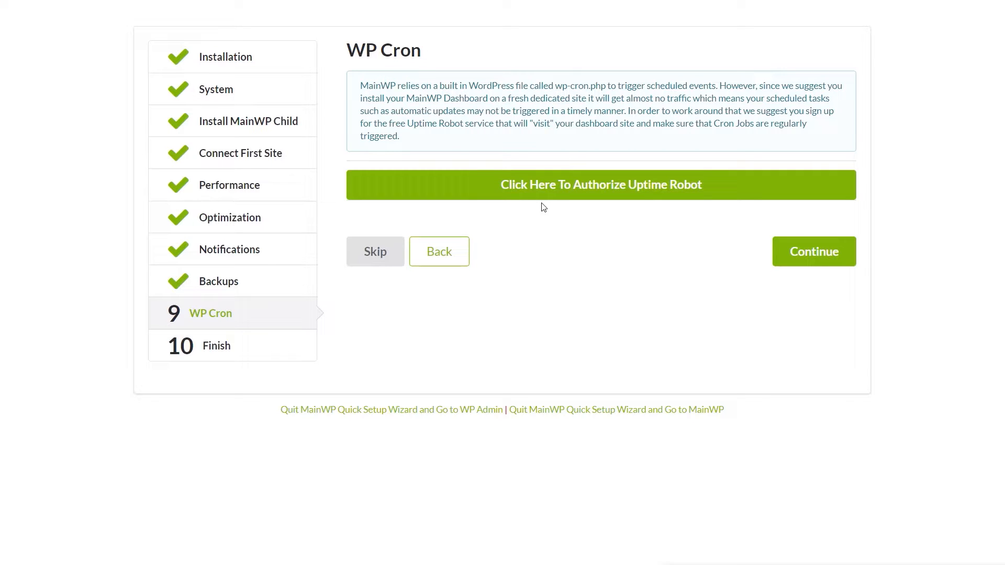
left_click(183, 1)
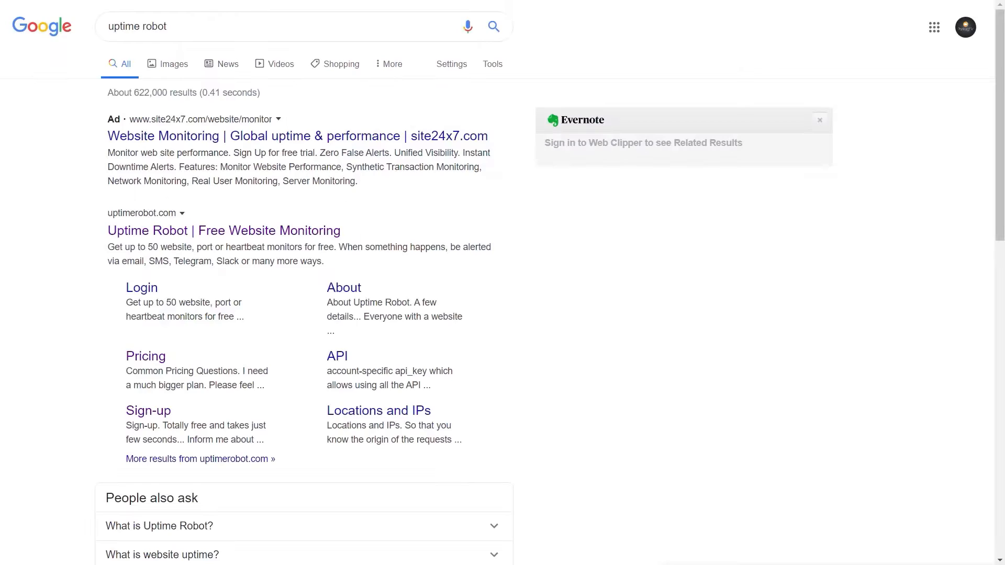
left_click(159, 232)
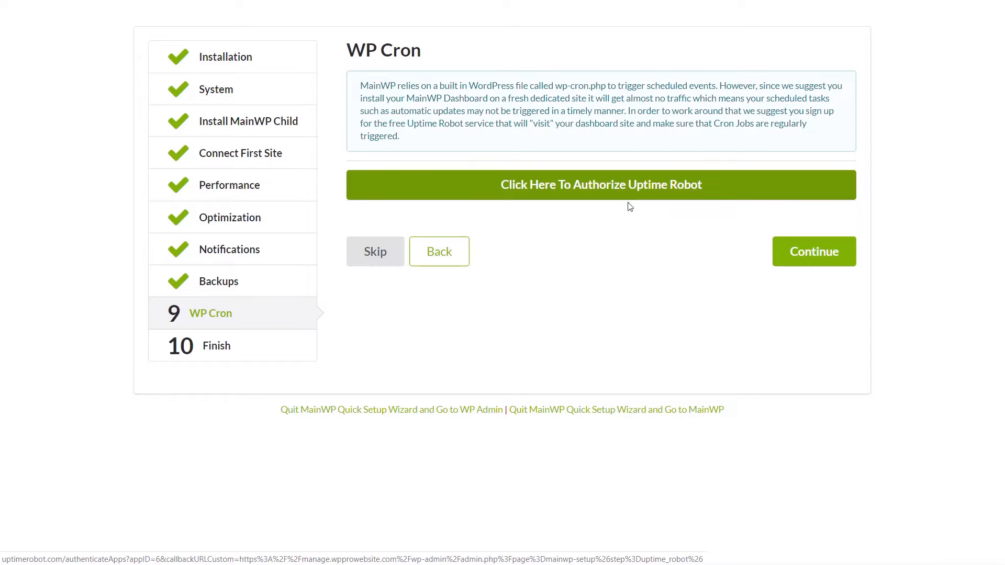
- Pass the WP Cron stage without authorizing Uptime Robot, and finish the wizard to start managing sites
left_click(812, 260)
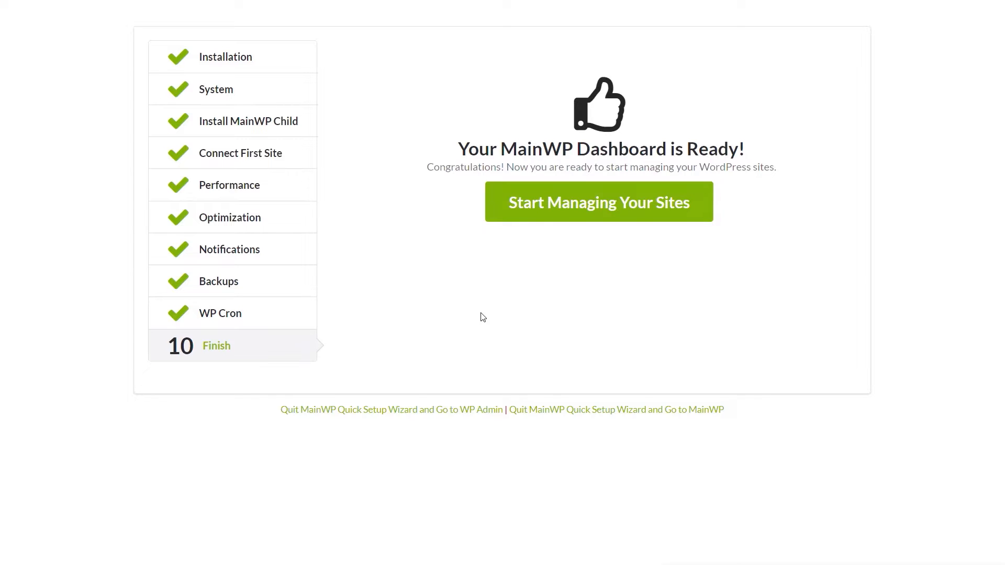
left_click(546, 216)
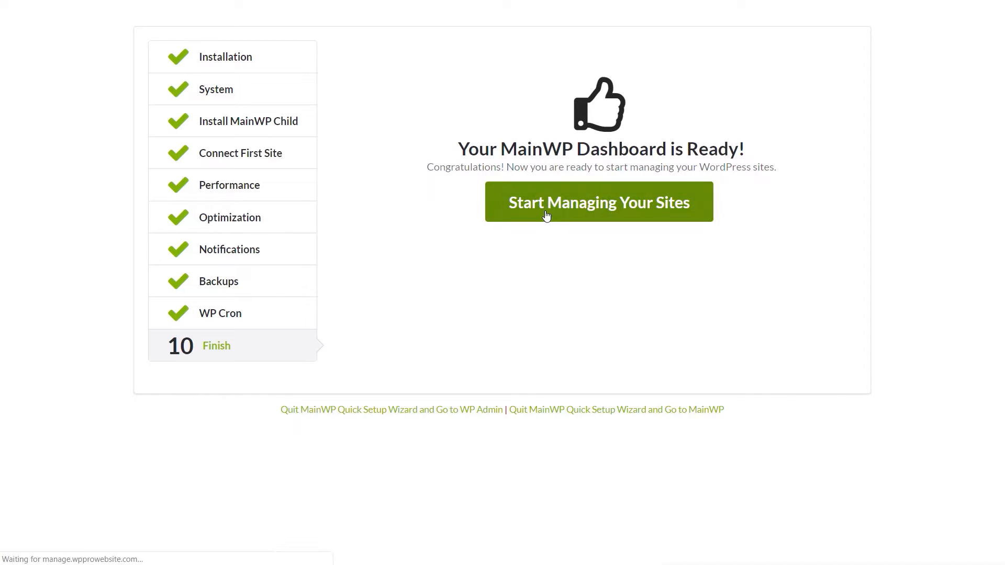
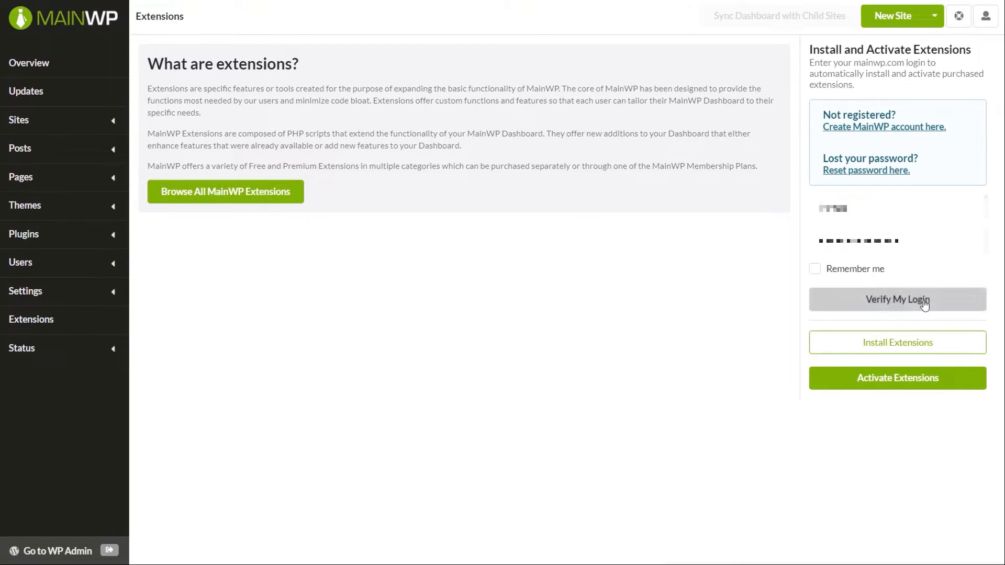
- Verify the mainwp.com login and install the MainWP Advanced Uptime Monitor extension from the purchased extensions
left_click(900, 305)
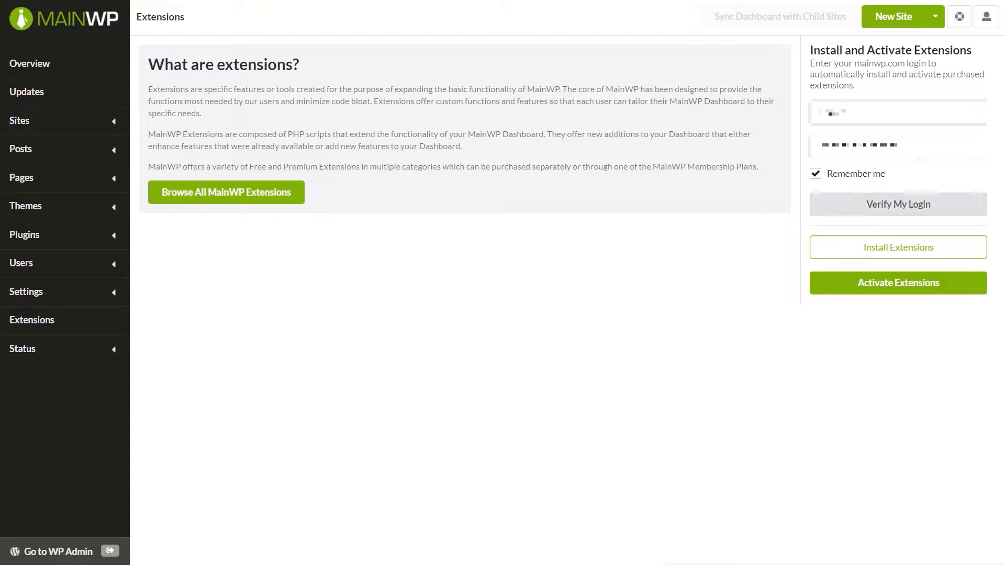
left_click(927, 251)
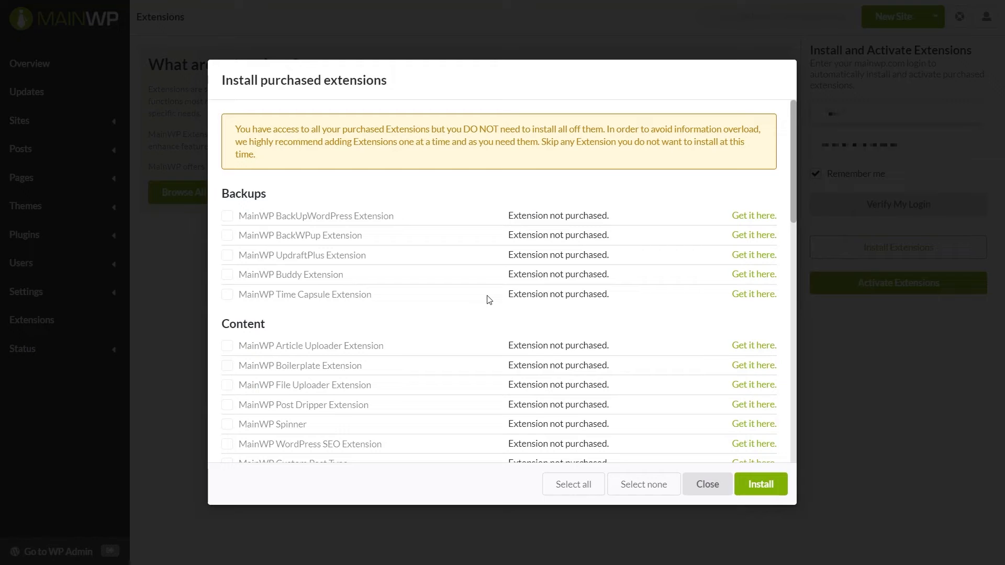
scroll(488, 299, "down", 2)
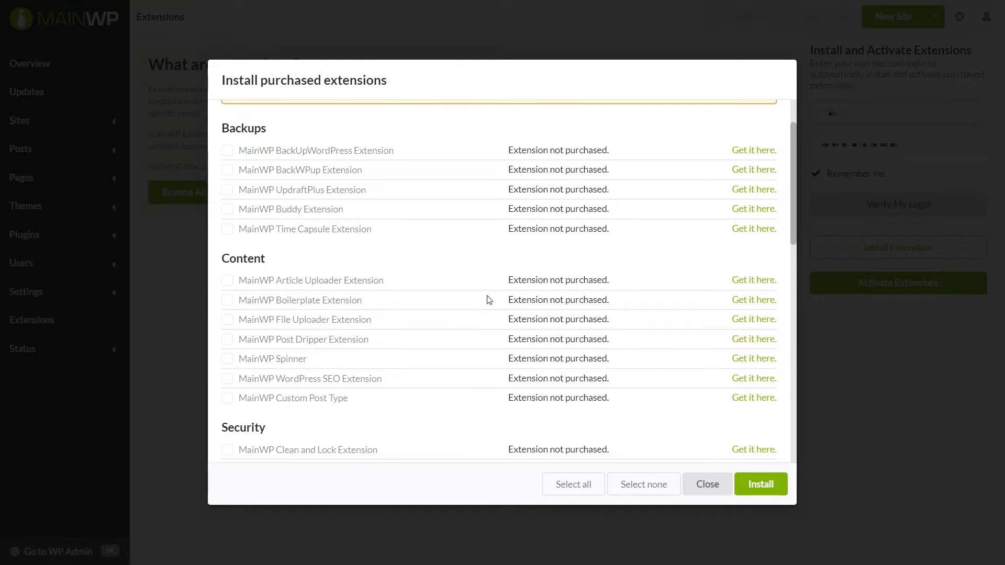
scroll(489, 300, "down", 5)
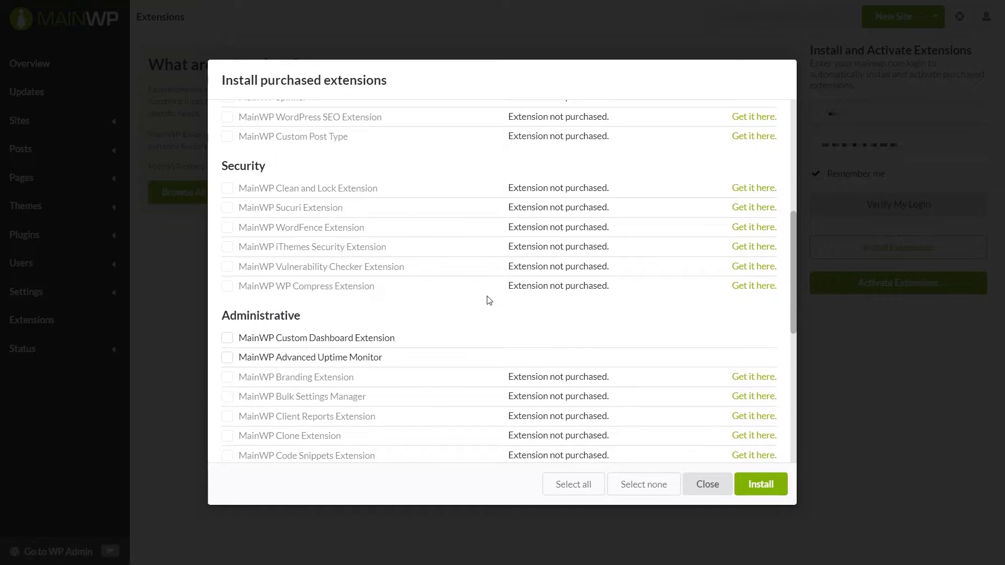
scroll(488, 299, "down", 1)
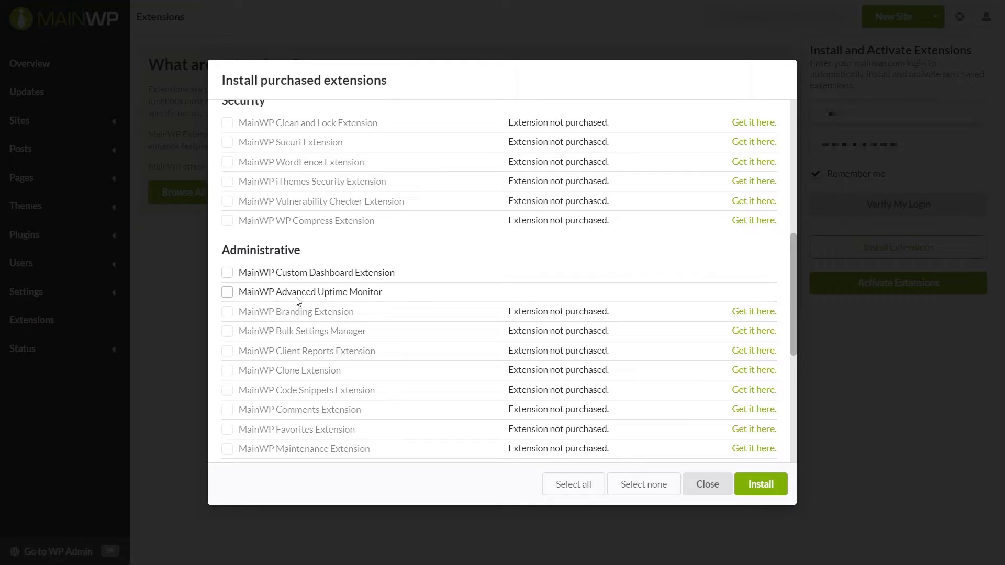
left_click(228, 293)
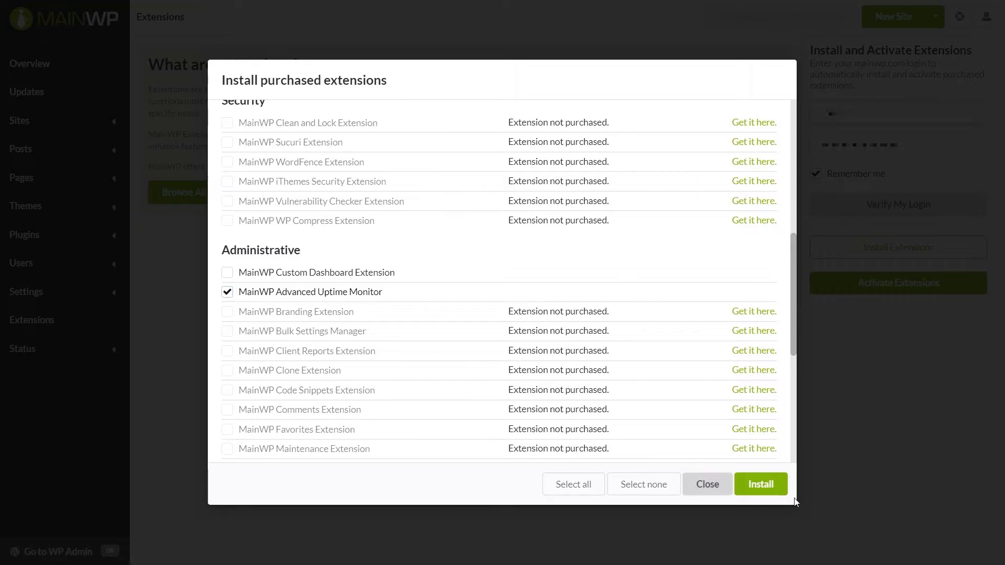
left_click(767, 489)
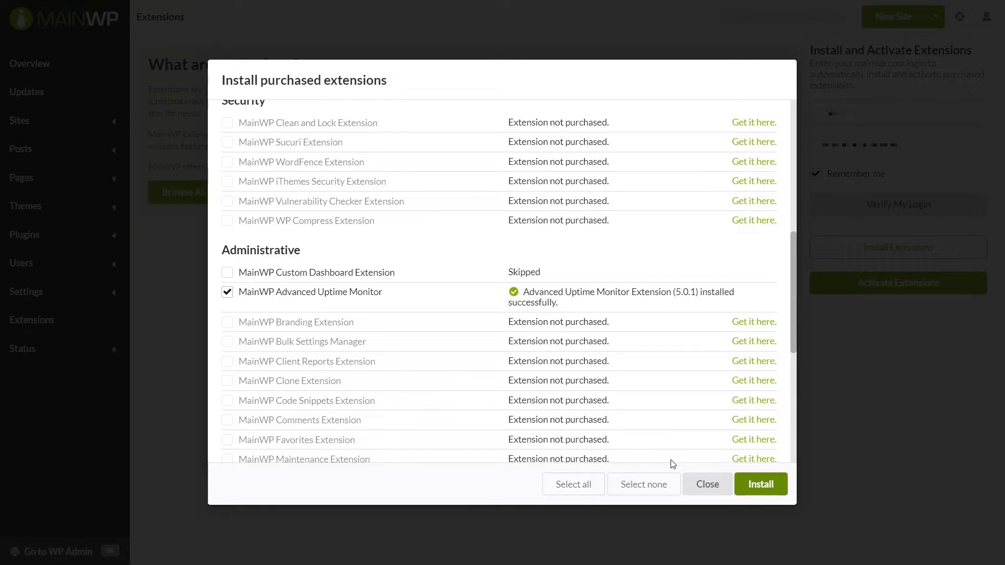
left_click(710, 488)
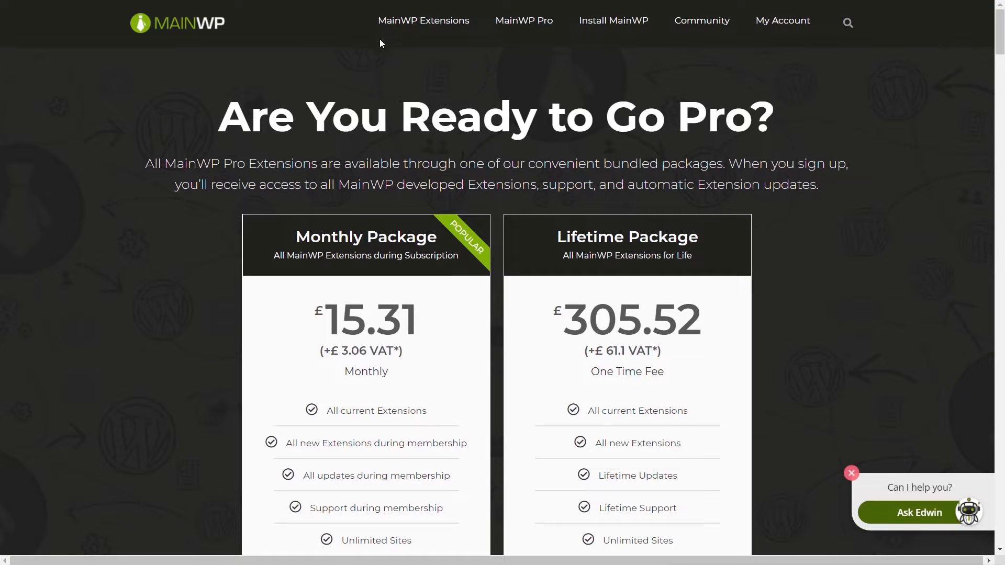
- Browse the Free category of the MainWP Extensions catalog on the MainWP website
left_click(440, 27)
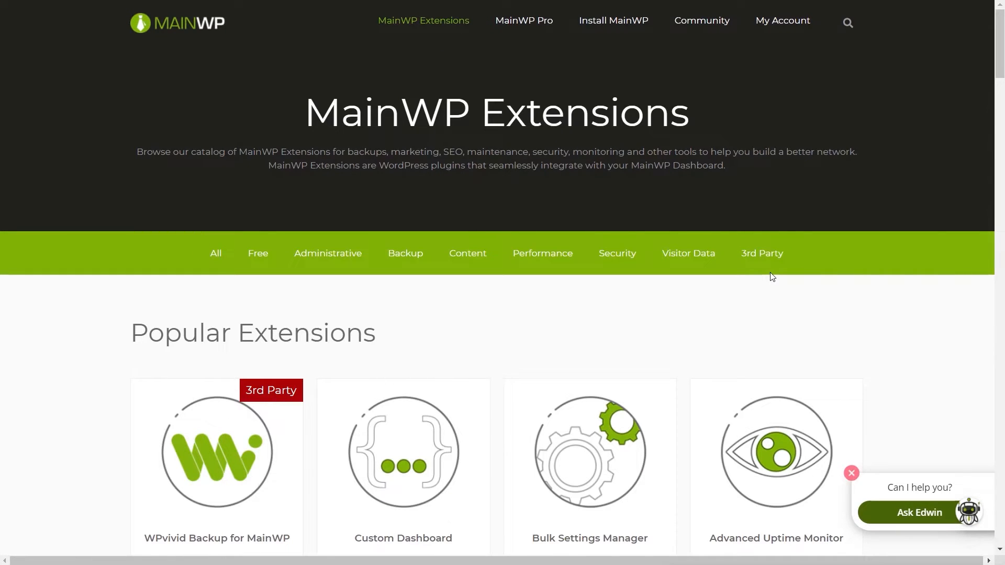
left_click(264, 258)
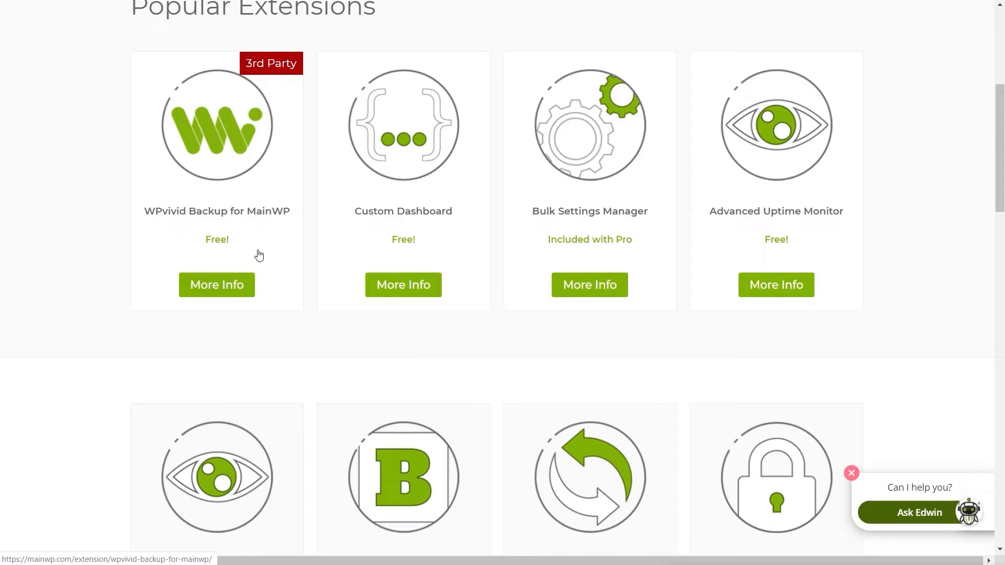
scroll(135, 294, "down", 6)
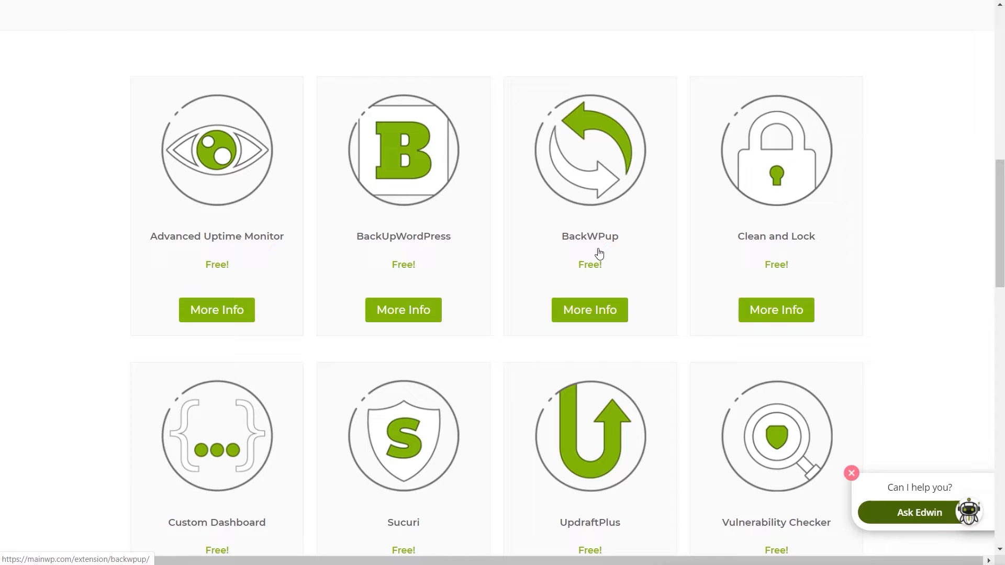
scroll(655, 264, "down", 4)
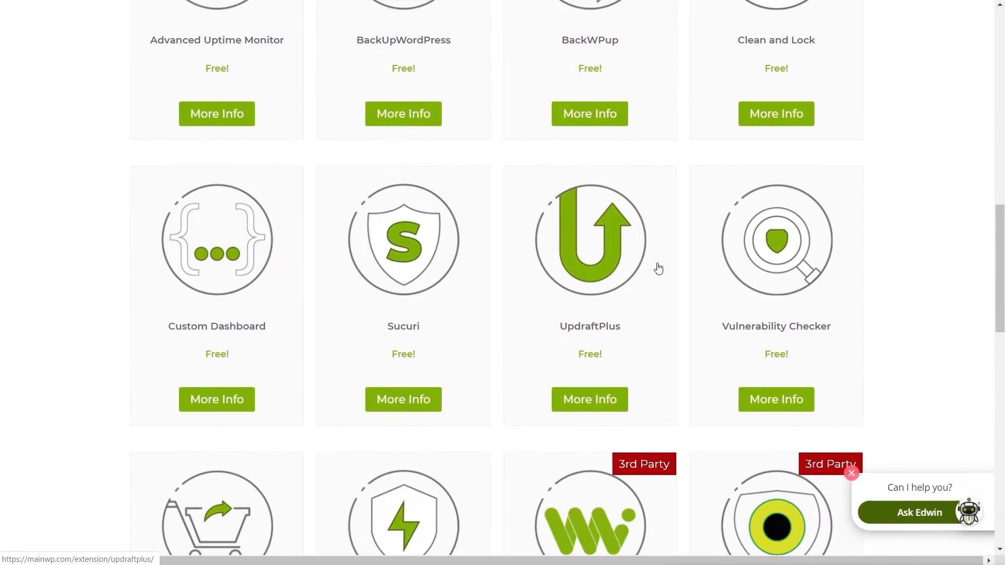
- Look through the remaining free extensions in the MainWP catalog and open the MainWP account page
scroll(322, 350, "down", 3)
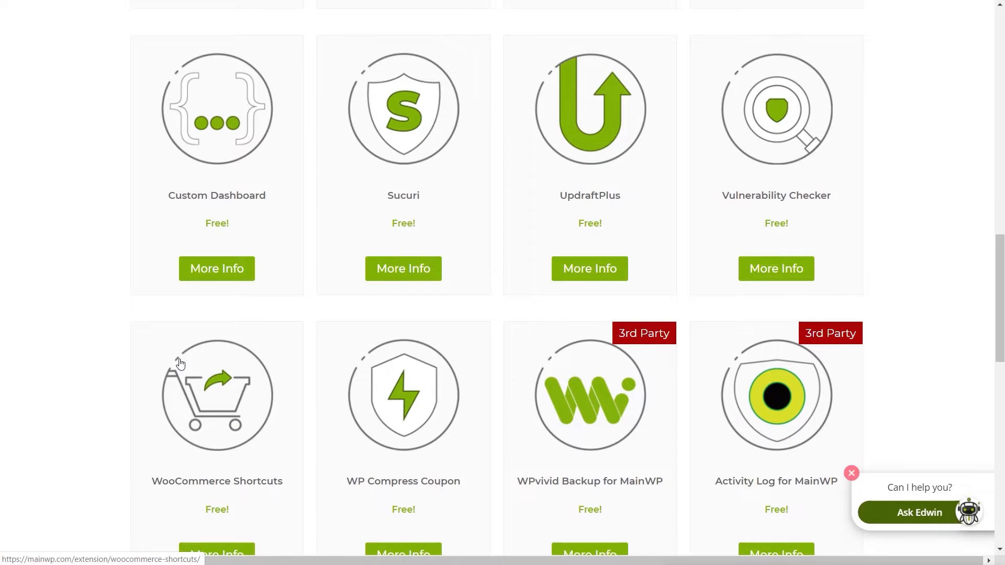
scroll(180, 363, "down", 2)
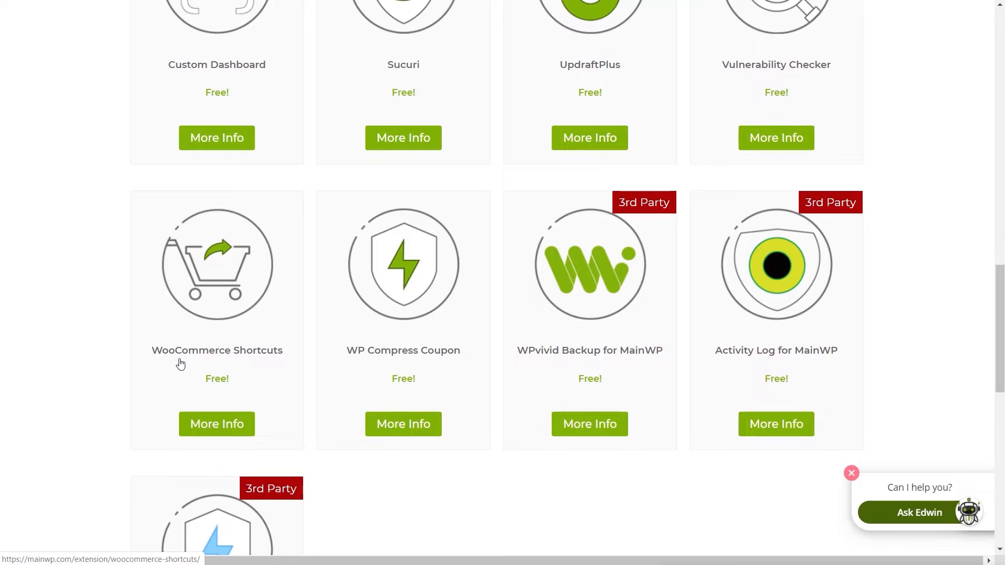
scroll(180, 363, "up", 9)
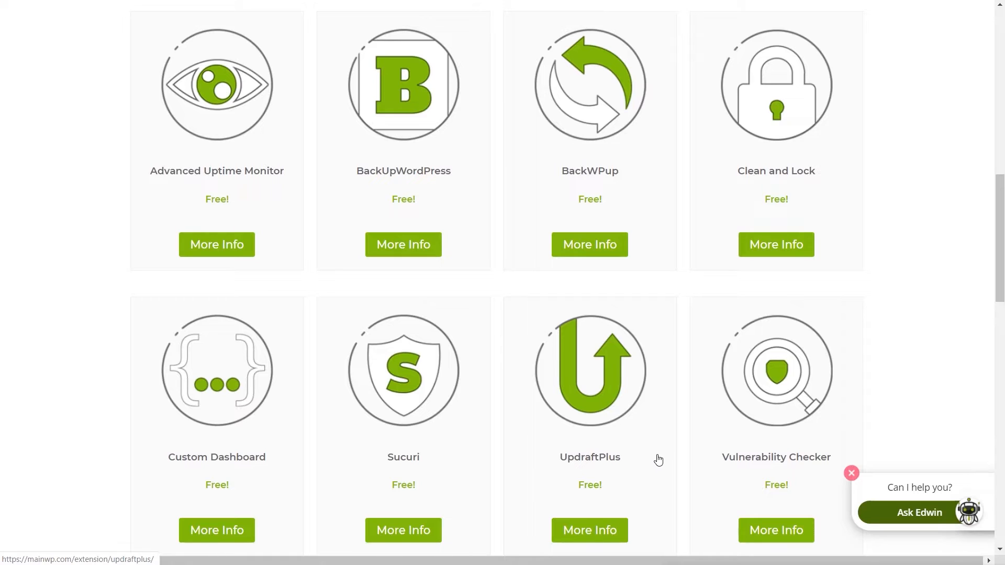
scroll(658, 460, "up", 10)
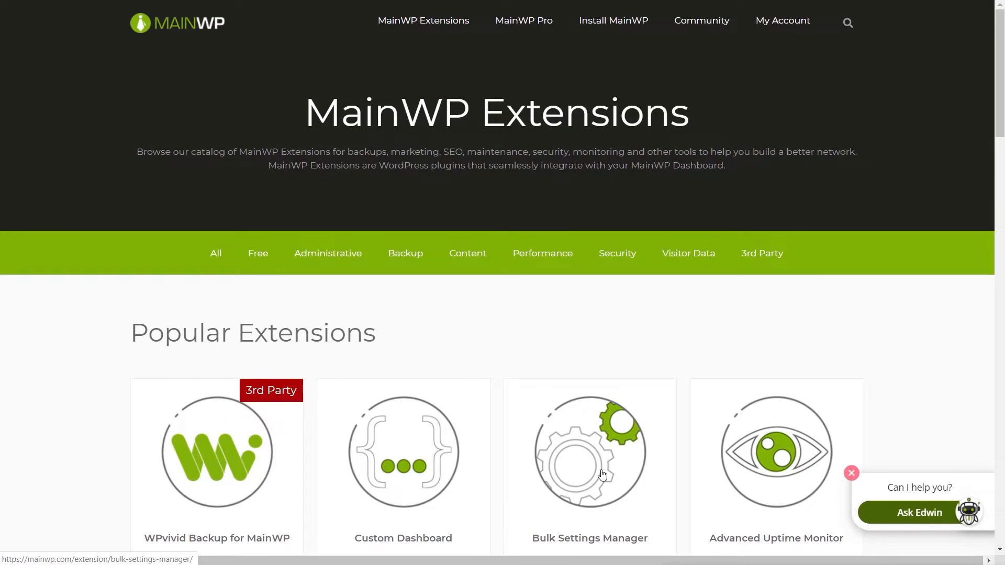
left_click(777, 28)
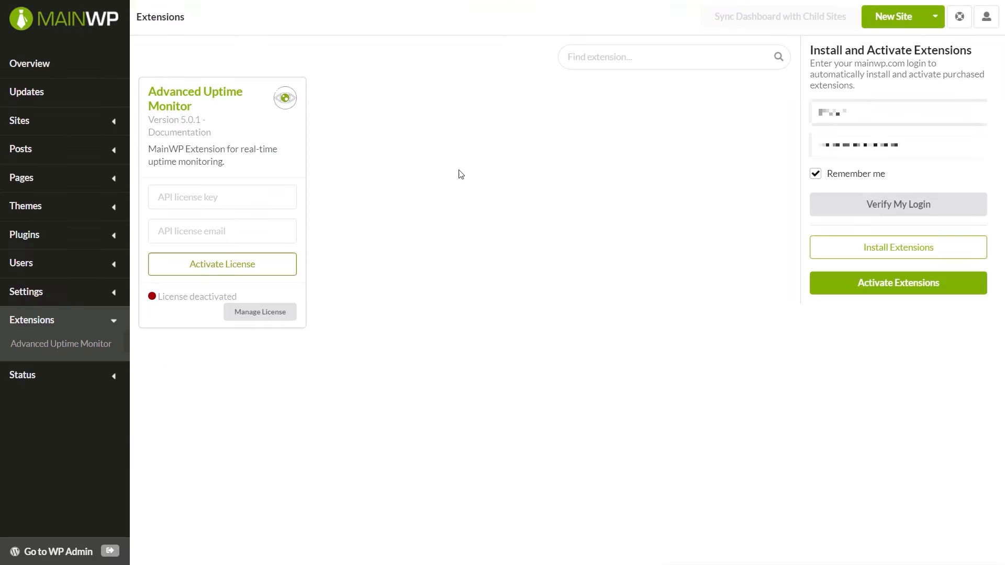
- Activate the Advanced Uptime Monitor license with the API license key and license email, and open the extension's page
left_click(226, 203)
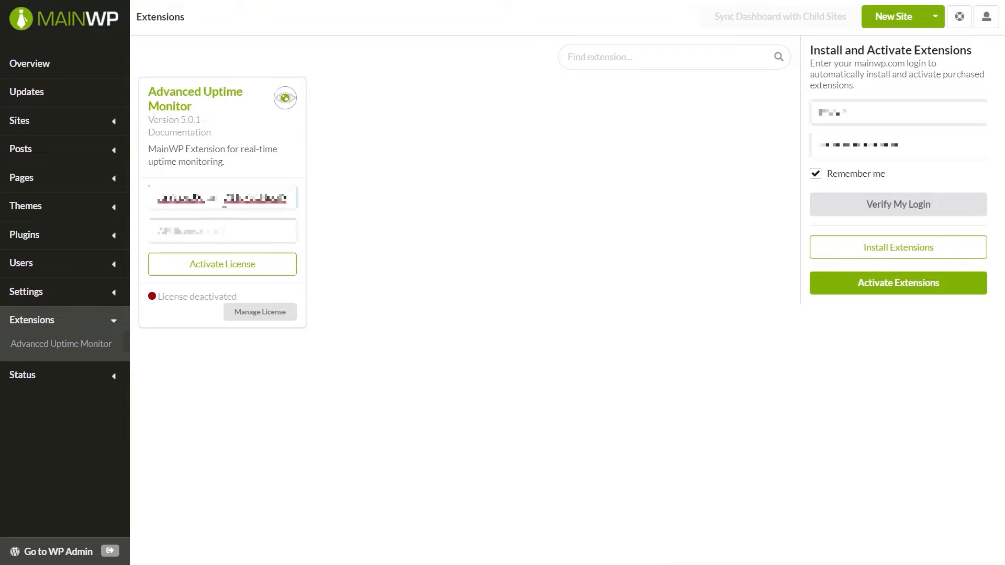
left_click(223, 231)
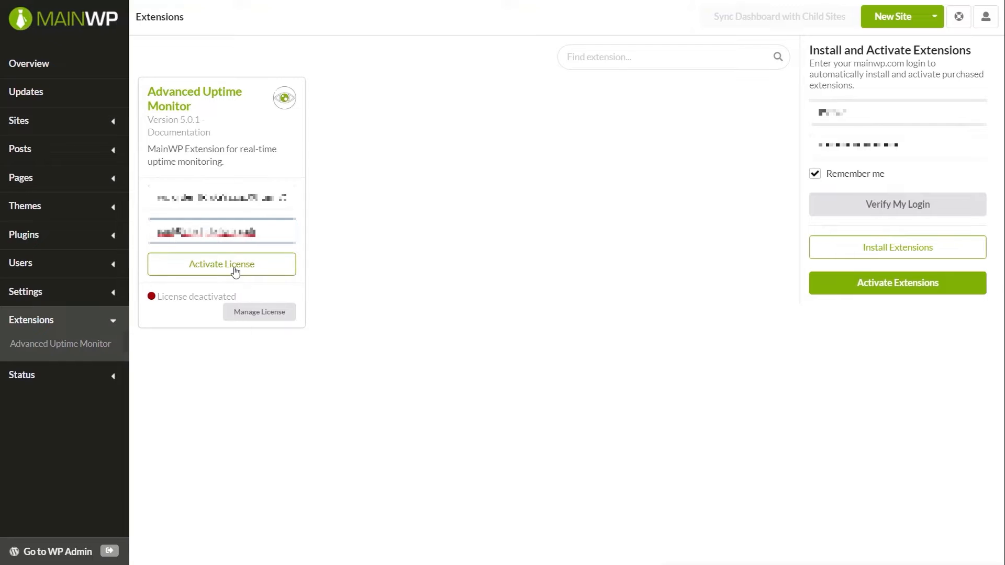
left_click(235, 271)
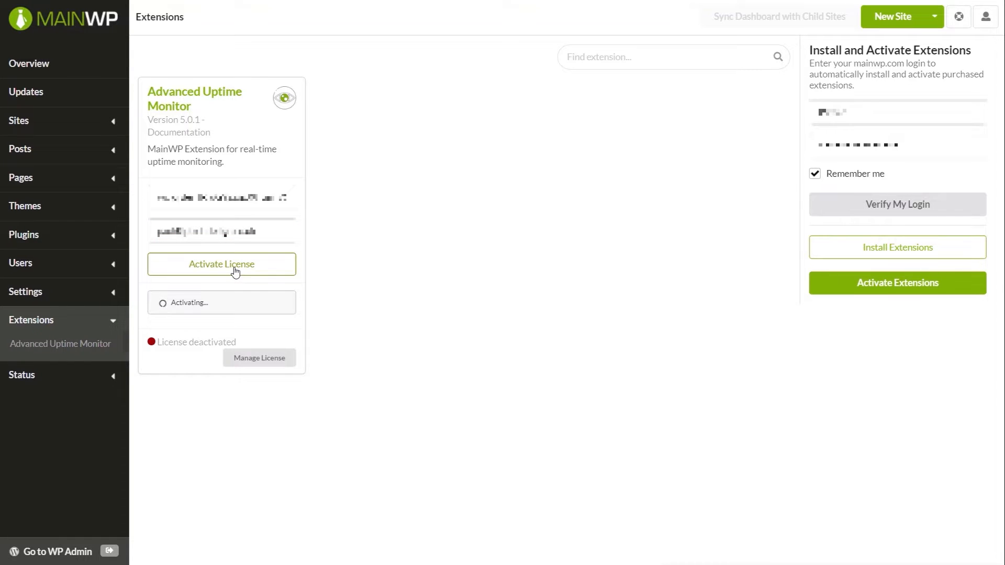
left_click(286, 361)
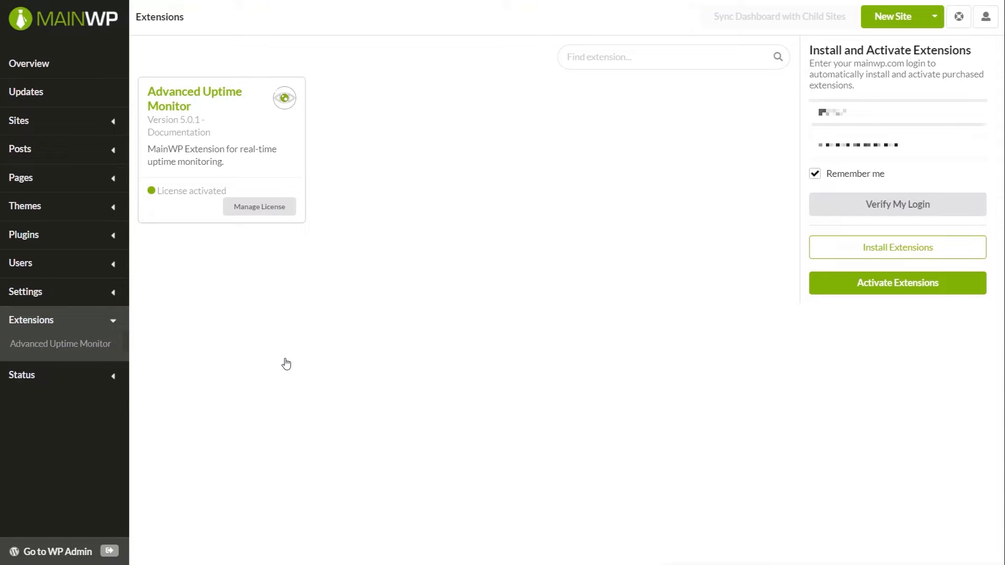
left_click(50, 349)
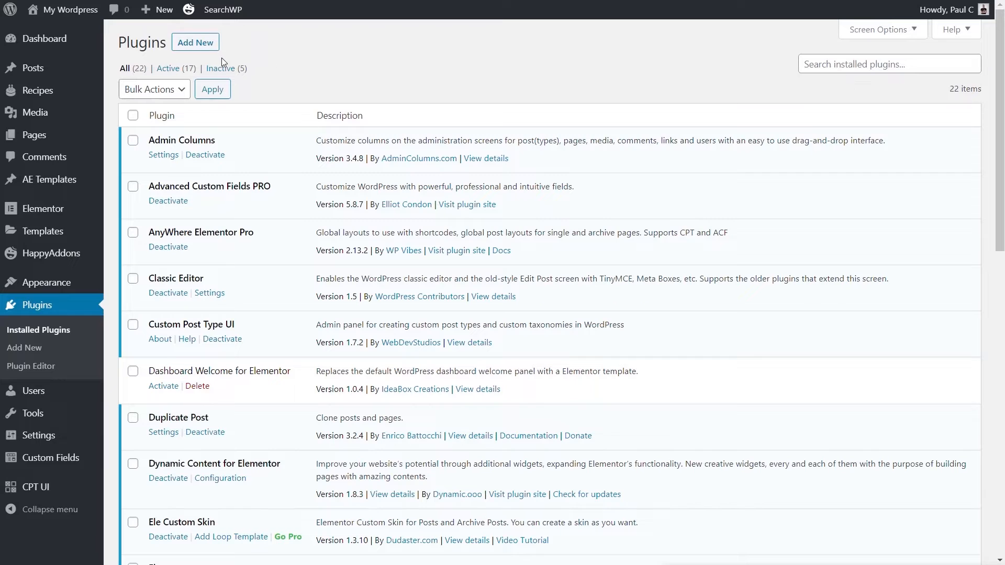
- Search the WordPress plugin directory of the child site for mainwp, and install and activate MainWP Child
left_click(200, 44)
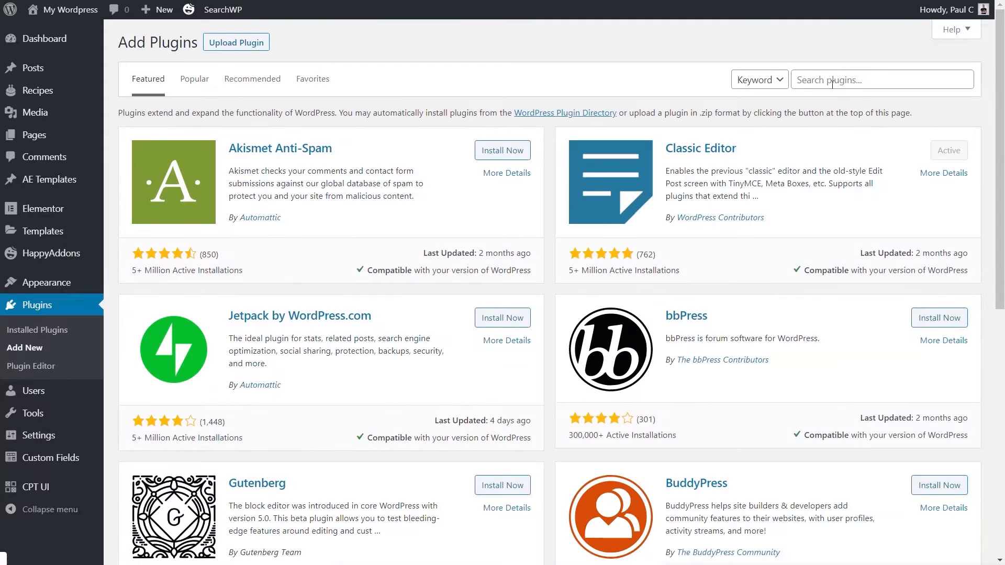
left_click(823, 79)
type("mainwp")
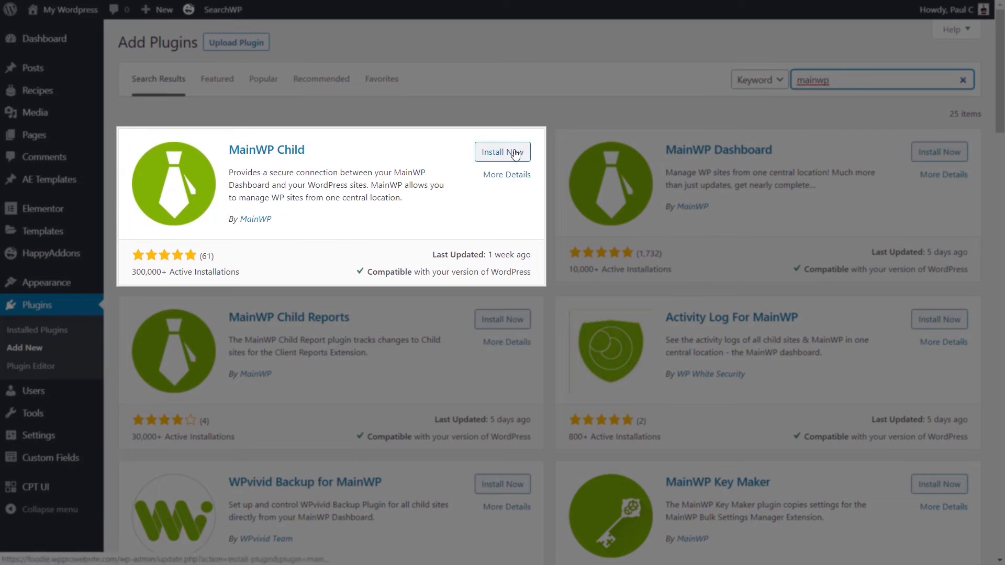
left_click(516, 153)
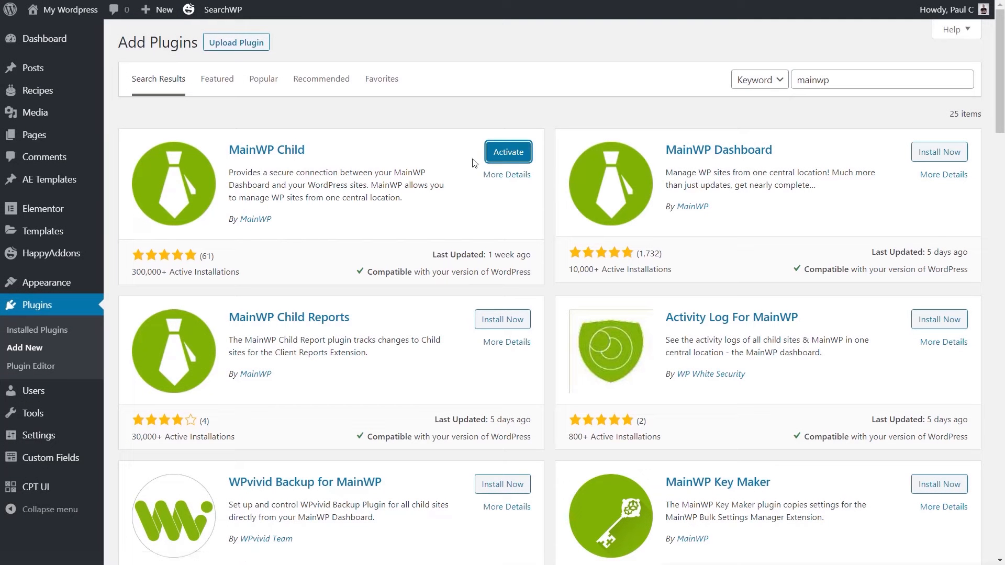
left_click(505, 153)
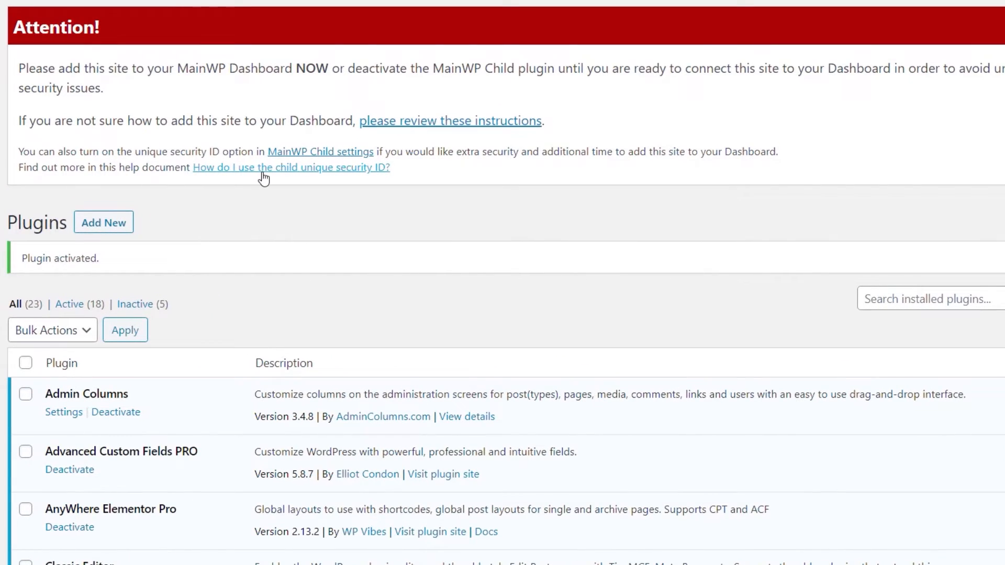
- Require a unique security ID in the MainWP Child connection settings, save the change and copy the ID
left_click(323, 152)
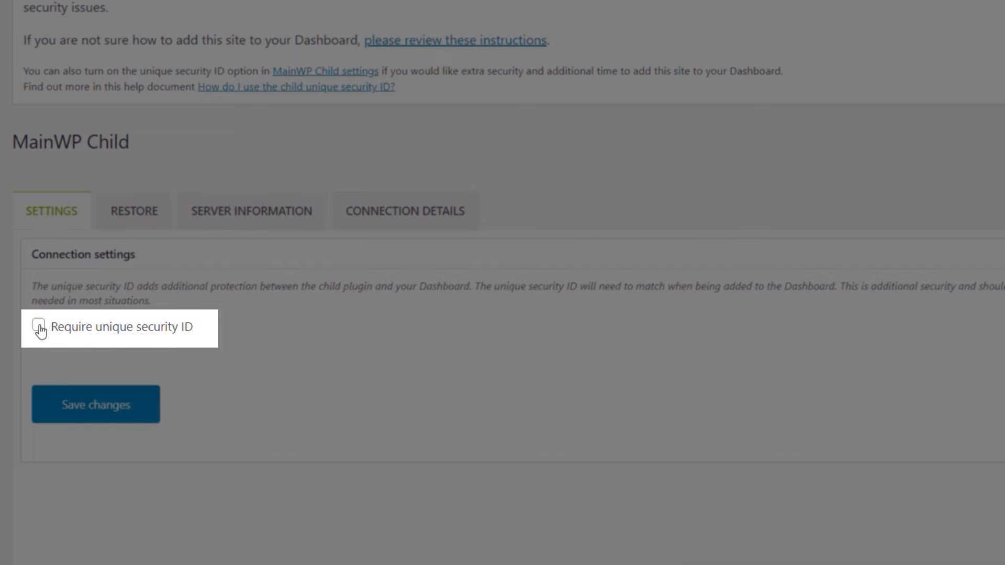
left_click(38, 327)
left_click(104, 412)
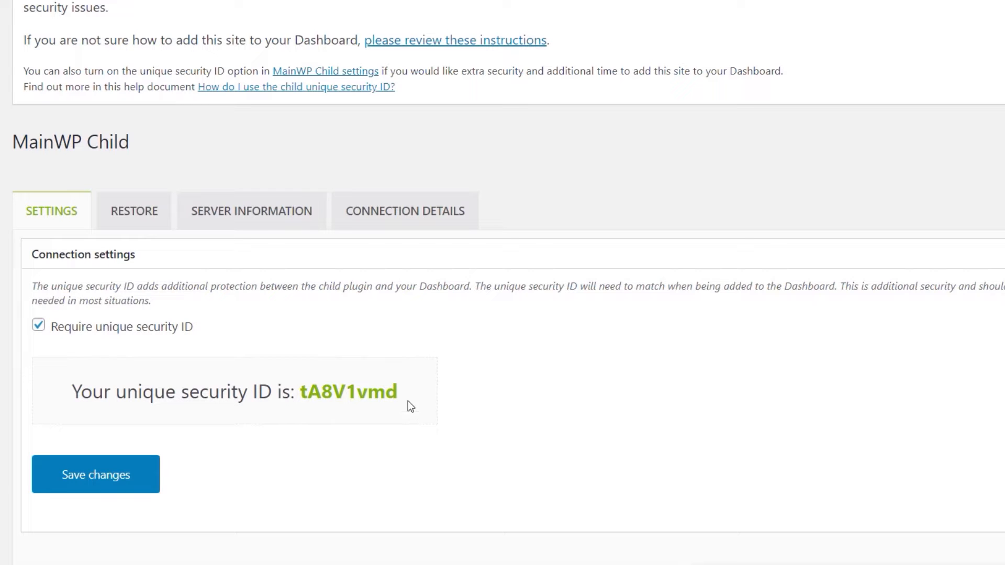
left_click_drag(403, 394, 301, 397)
right_click(305, 399)
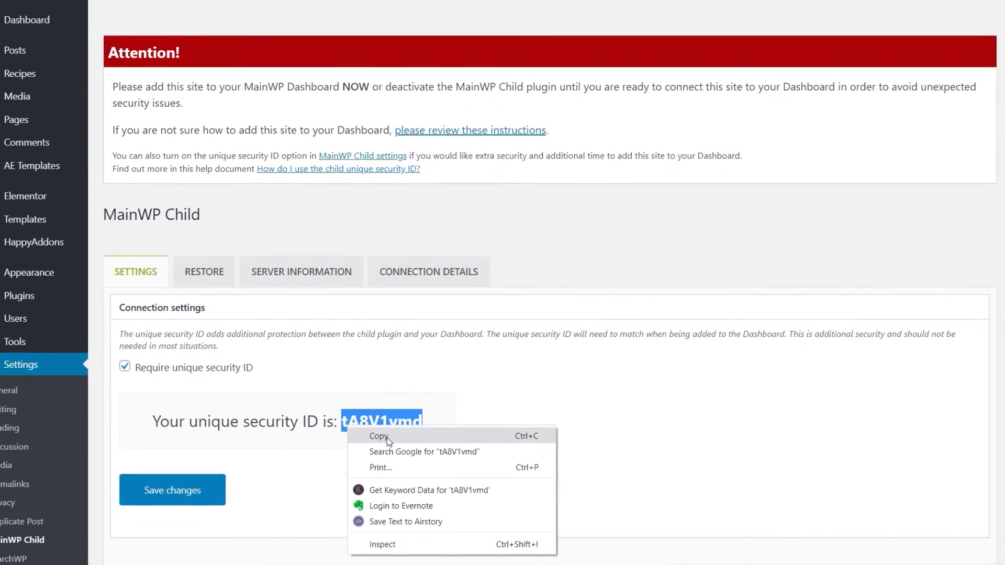
left_click(364, 420)
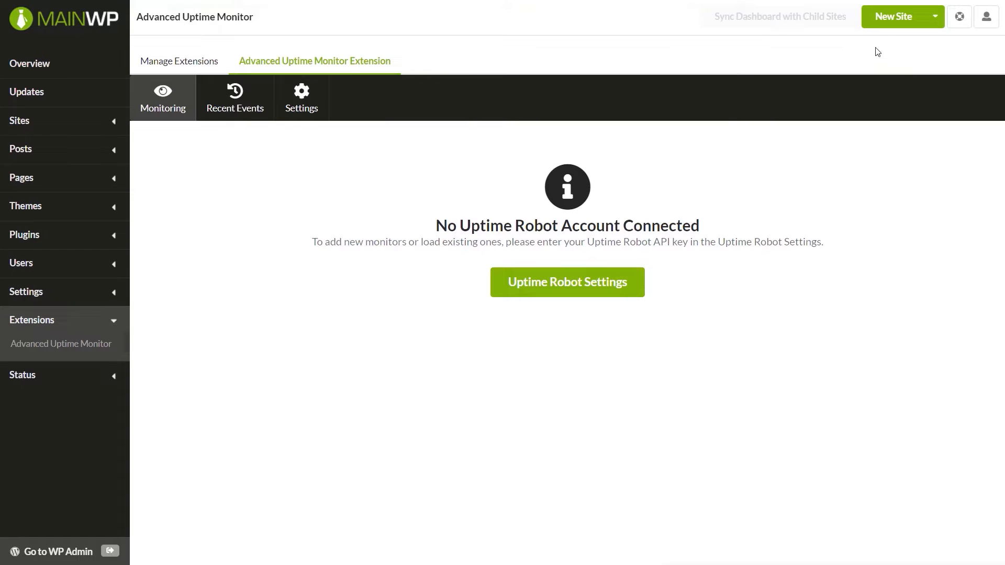
left_click(885, 21)
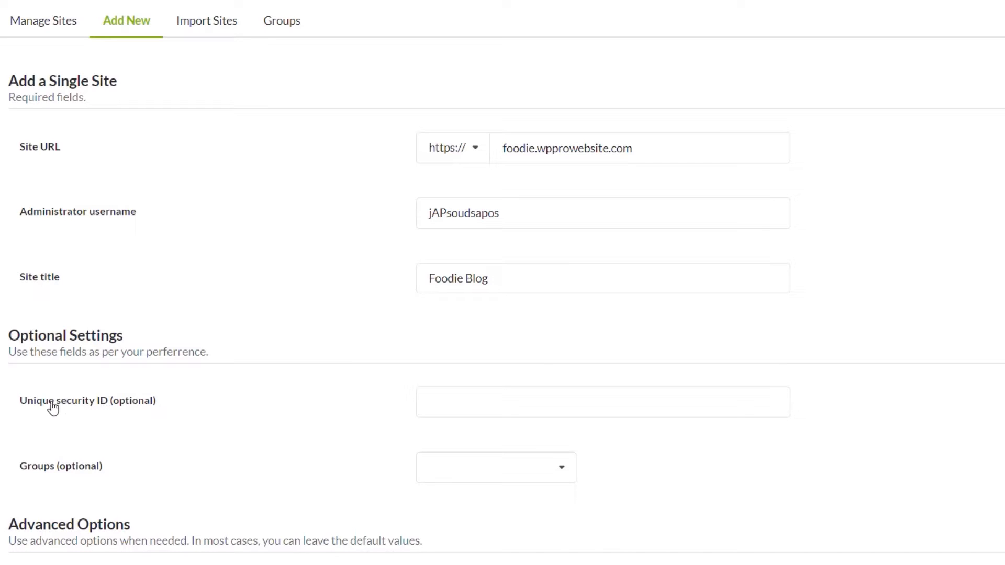
left_click(469, 406)
key("ctrl+v")
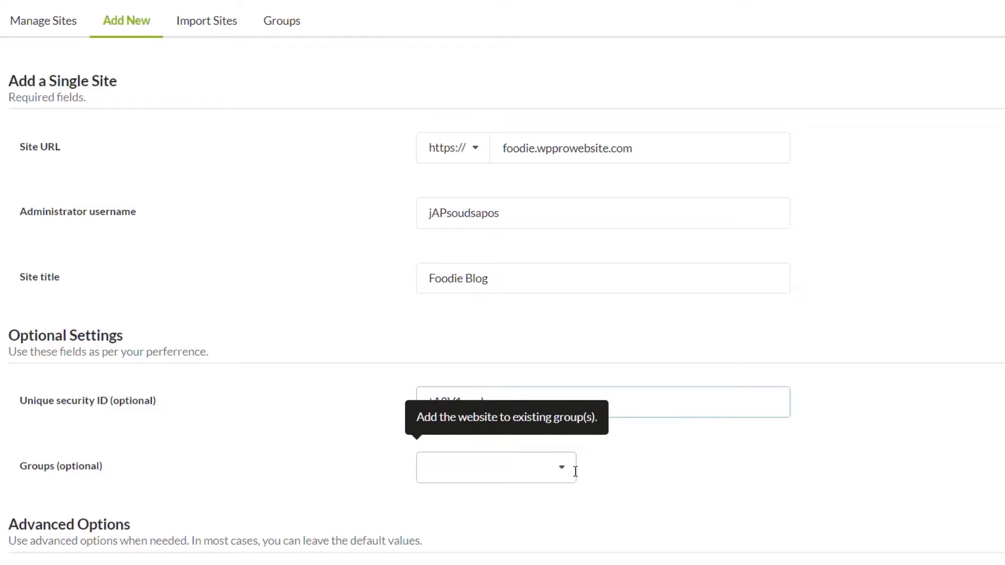
- Check the choices offered for the new site's groups and SSL version
left_click(566, 472)
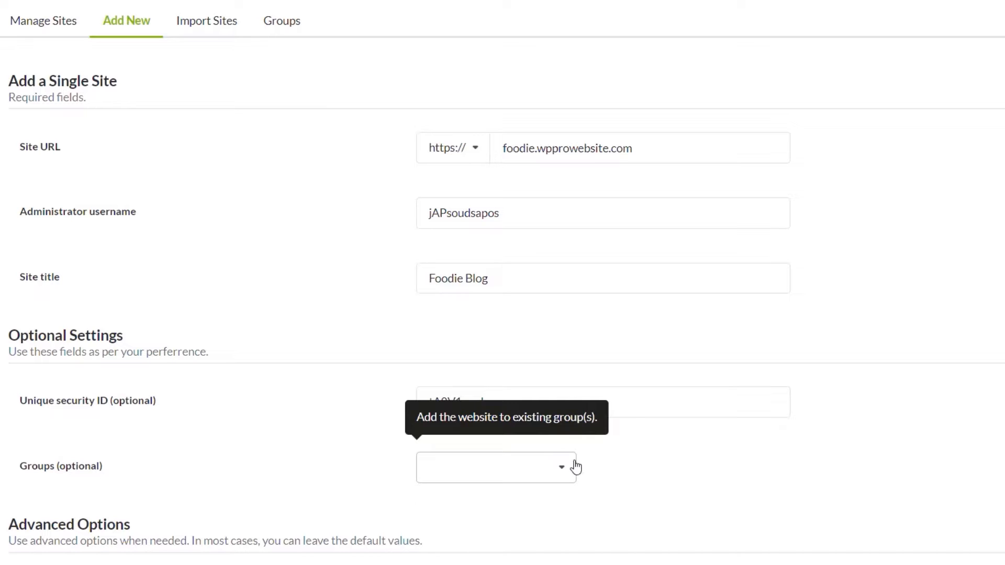
scroll(797, 510, "down", 5)
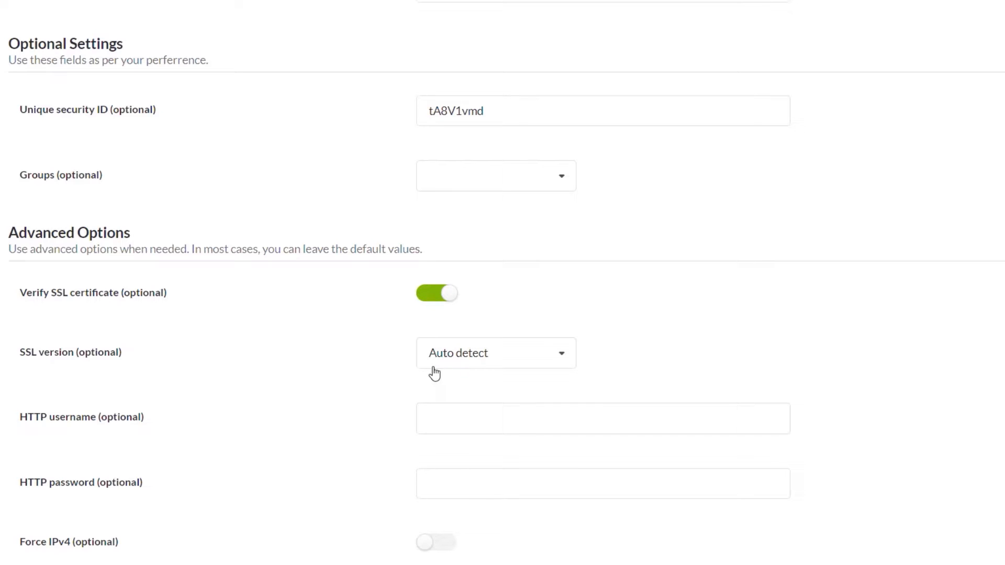
left_click(475, 366)
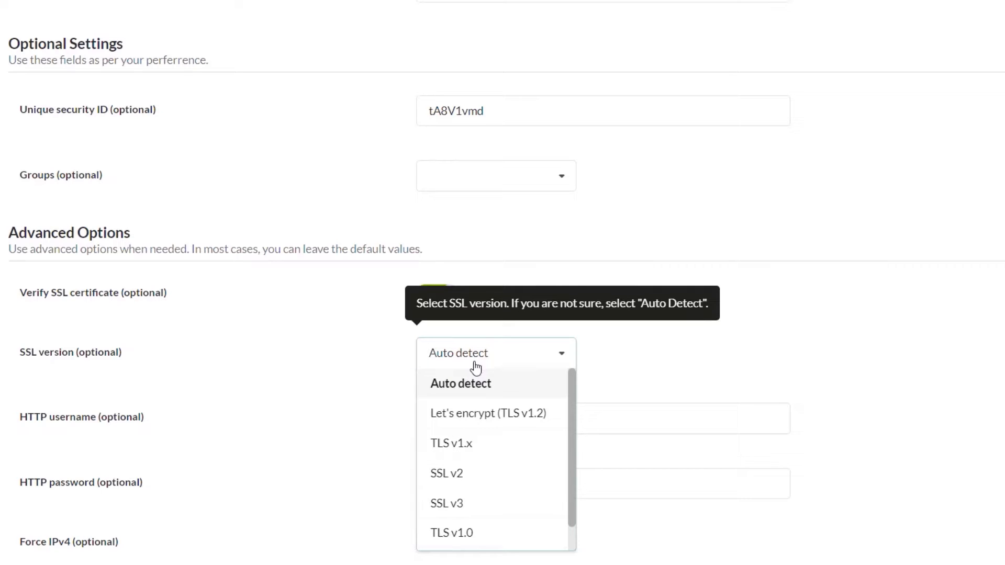
left_click(322, 372)
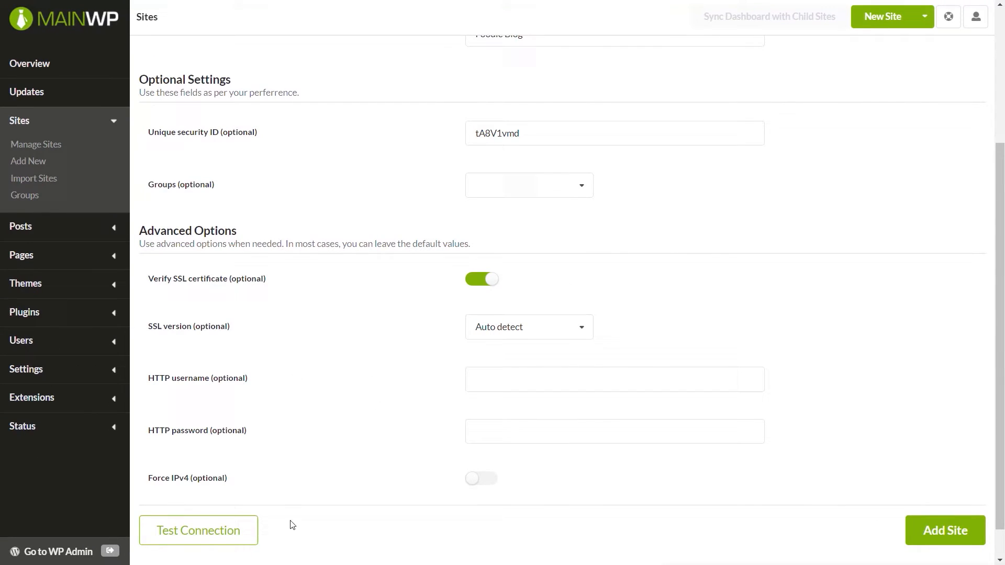
- Test the connection to the Foodie Blog site and add the site to the MainWP Dashboard
left_click(207, 540)
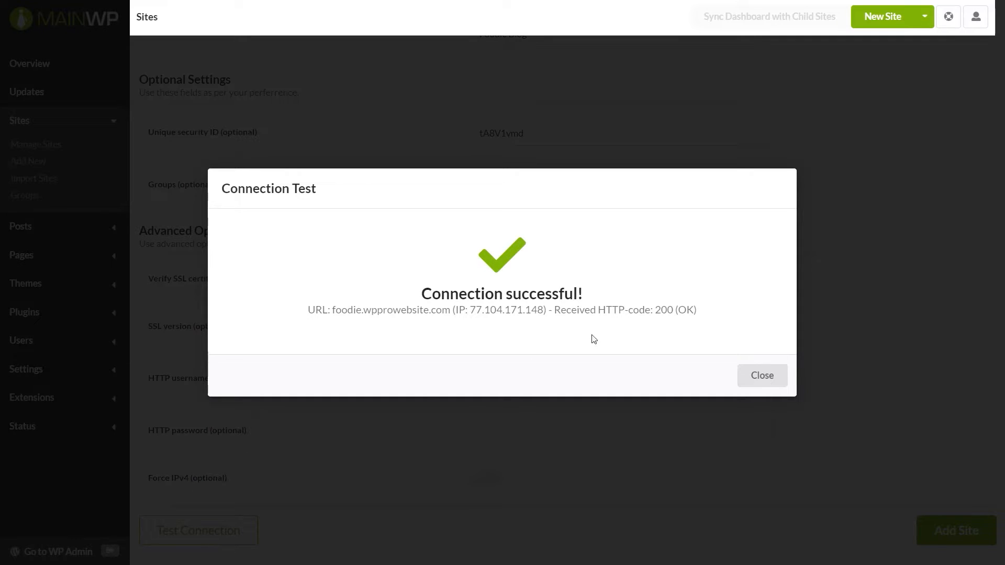
left_click(768, 380)
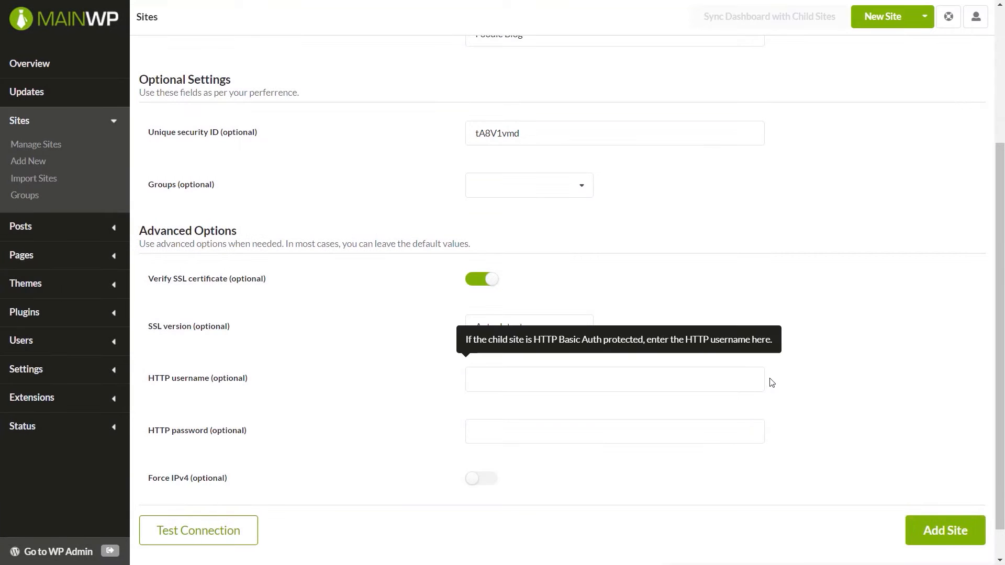
left_click(962, 535)
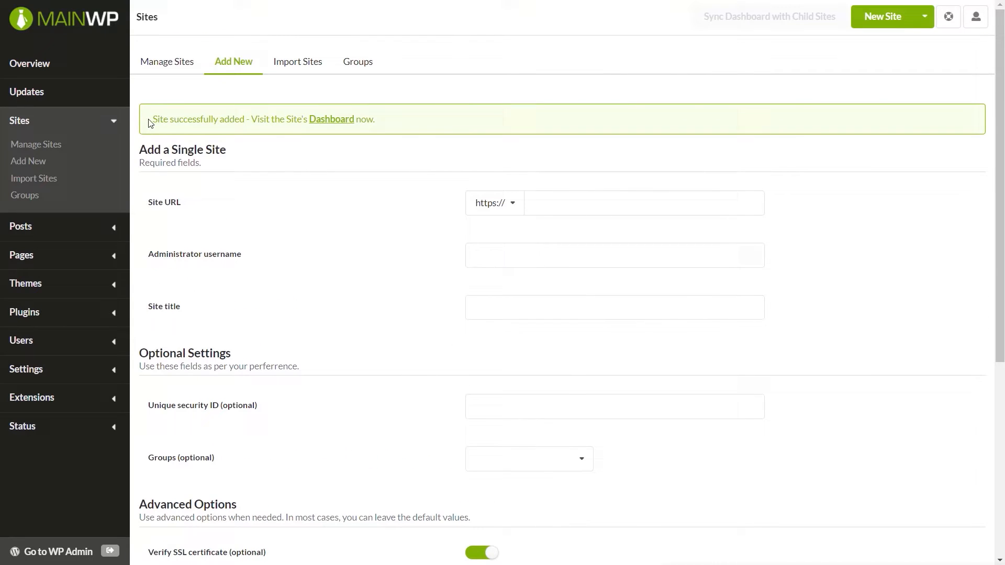
left_click_drag(153, 120, 380, 121)
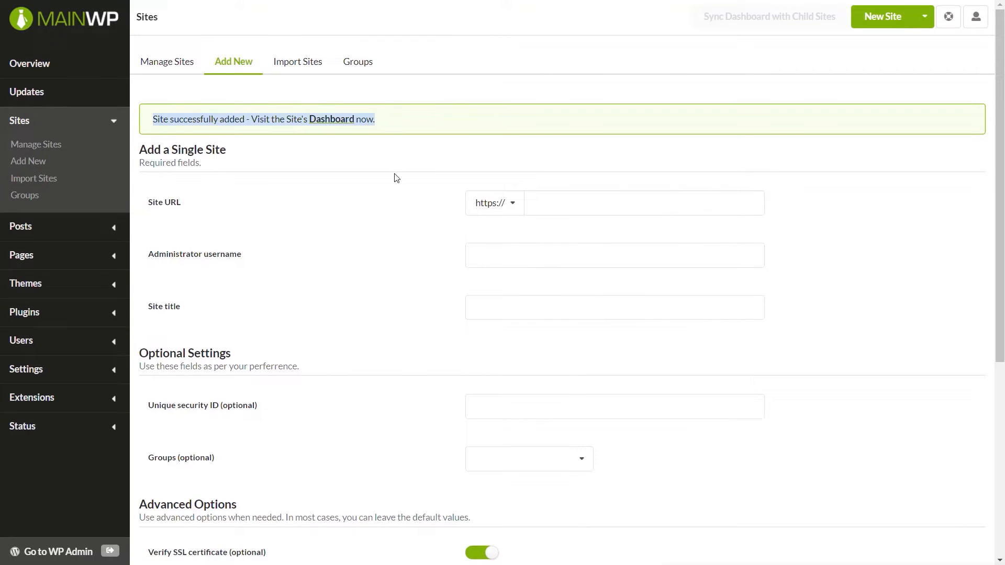
left_click(160, 133)
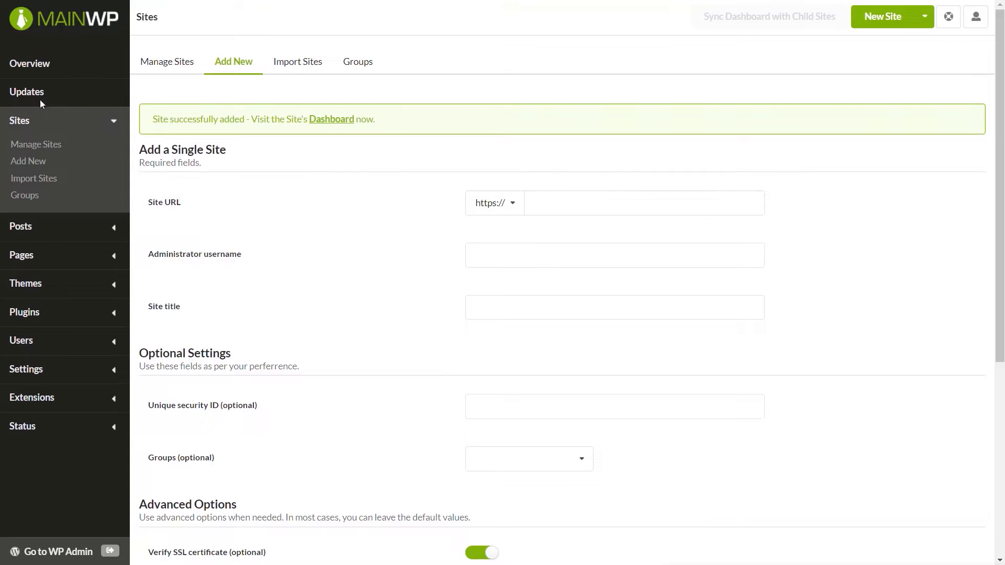
- Synchronize the dashboard with its child sites from the overview and close the synchronization report
left_click(23, 65)
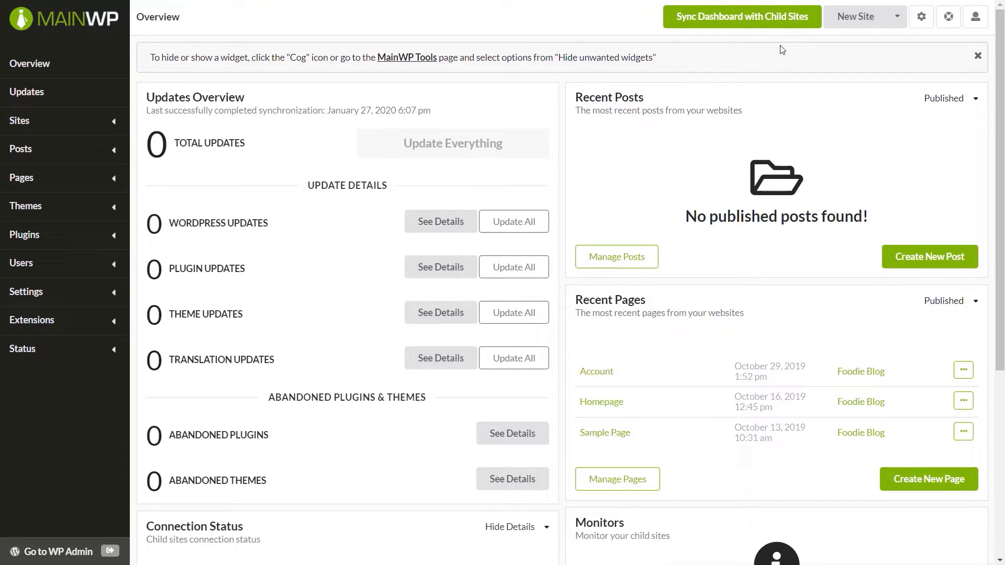
left_click(759, 19)
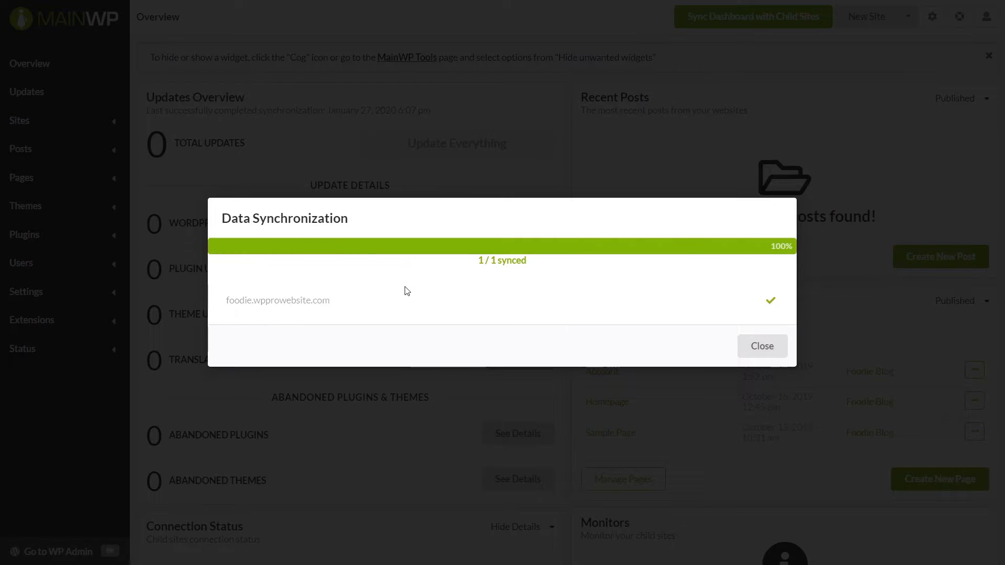
left_click(760, 347)
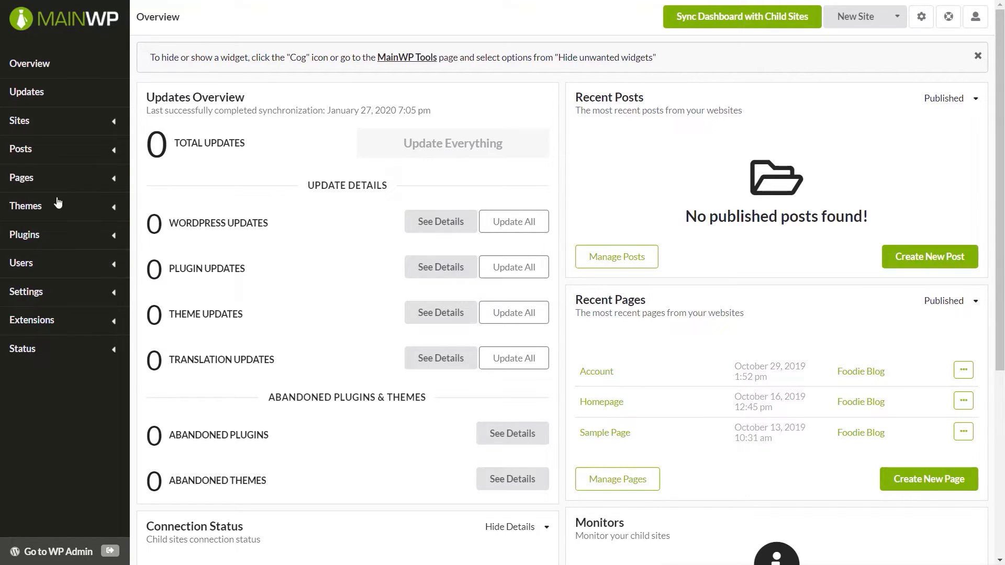
- Open the list of managed sites and check the actions available for the Foodie Blog site
left_click(32, 120)
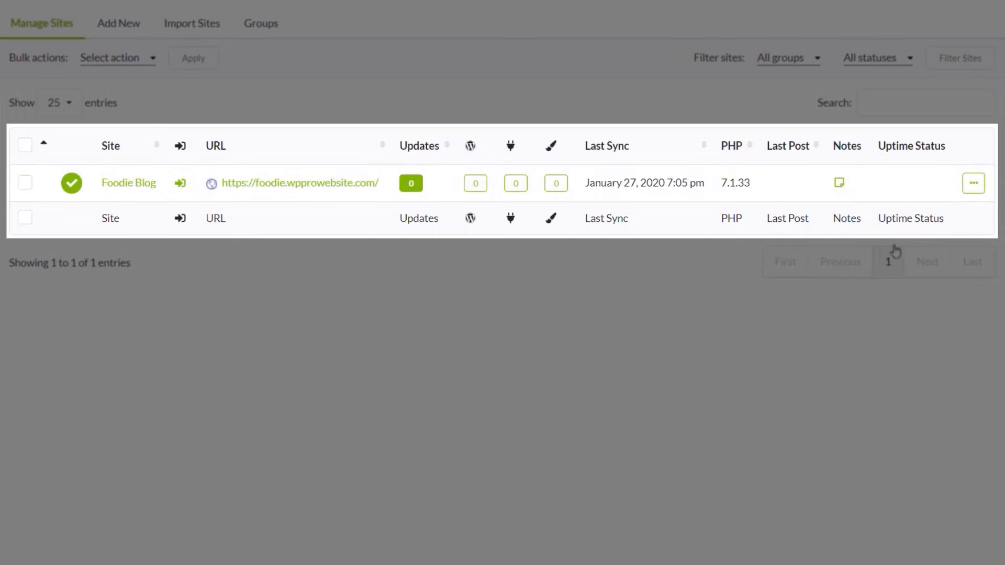
left_click(973, 193)
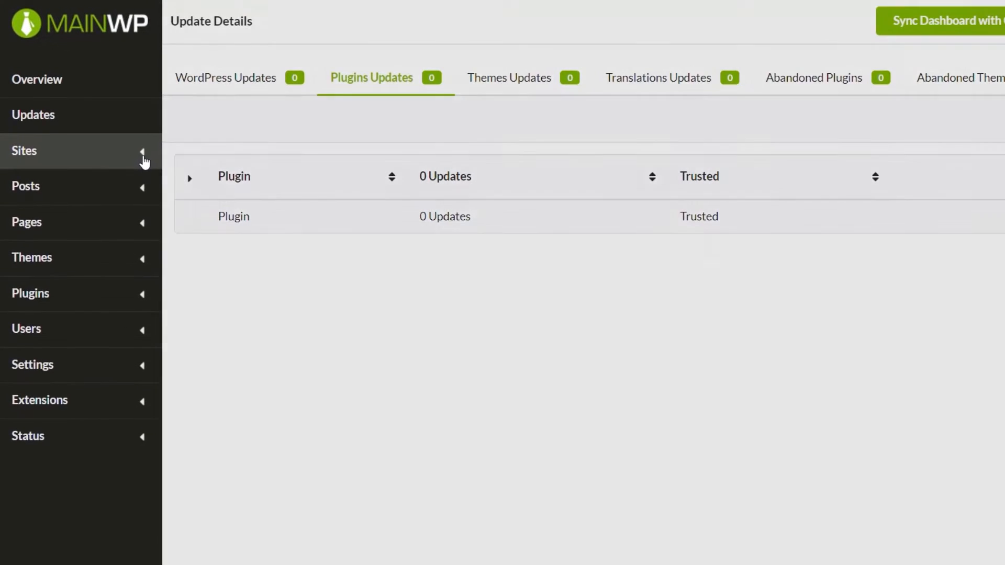
- Create and save a new site group named Client Sites
left_click(144, 160)
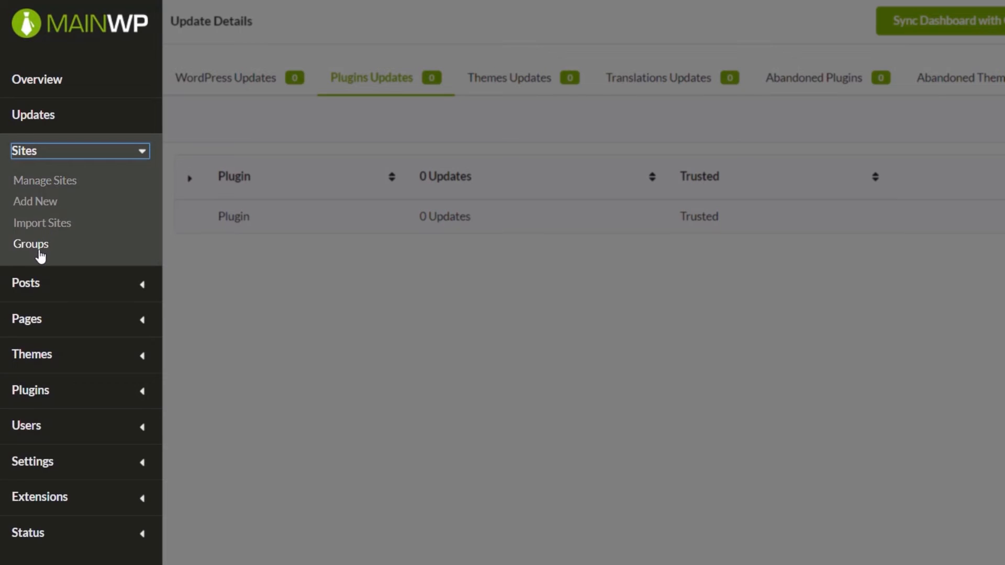
left_click(39, 255)
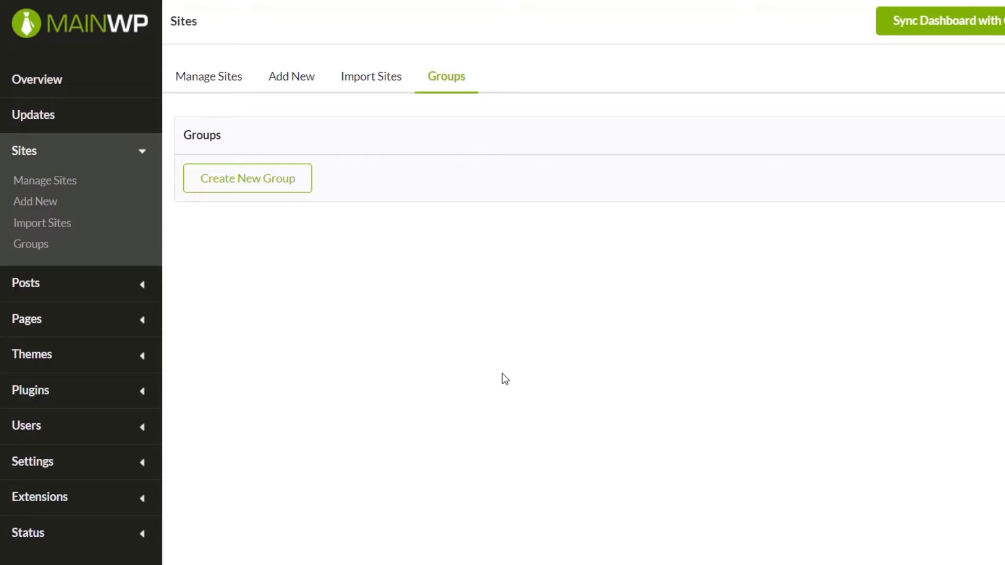
left_click(274, 188)
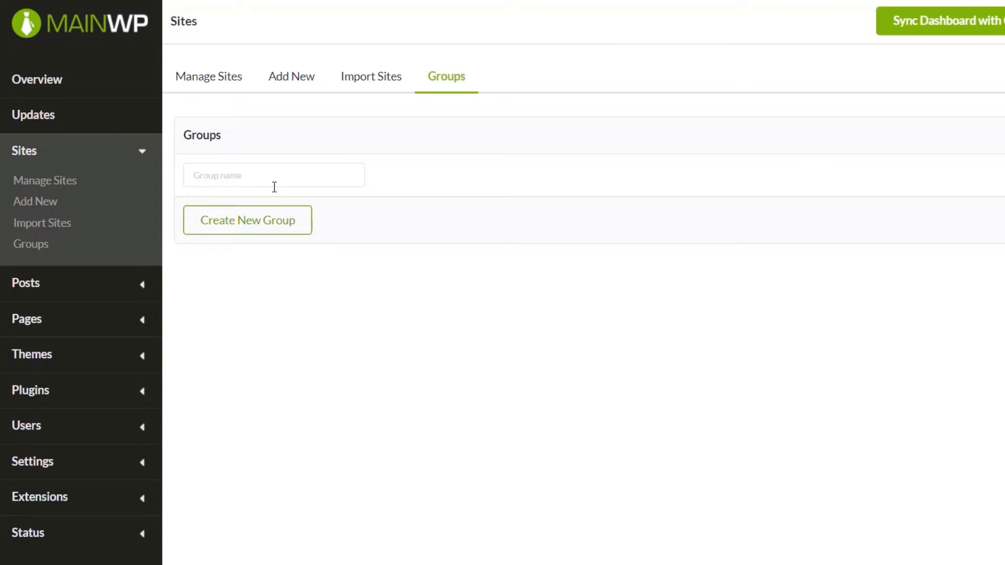
left_click(274, 186)
type("Cl")
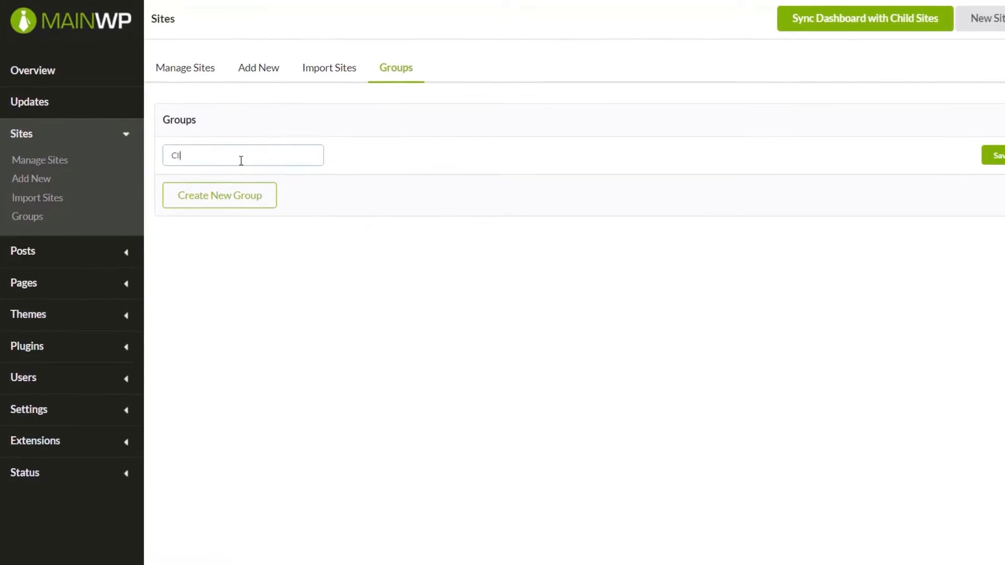
type("ient Sites")
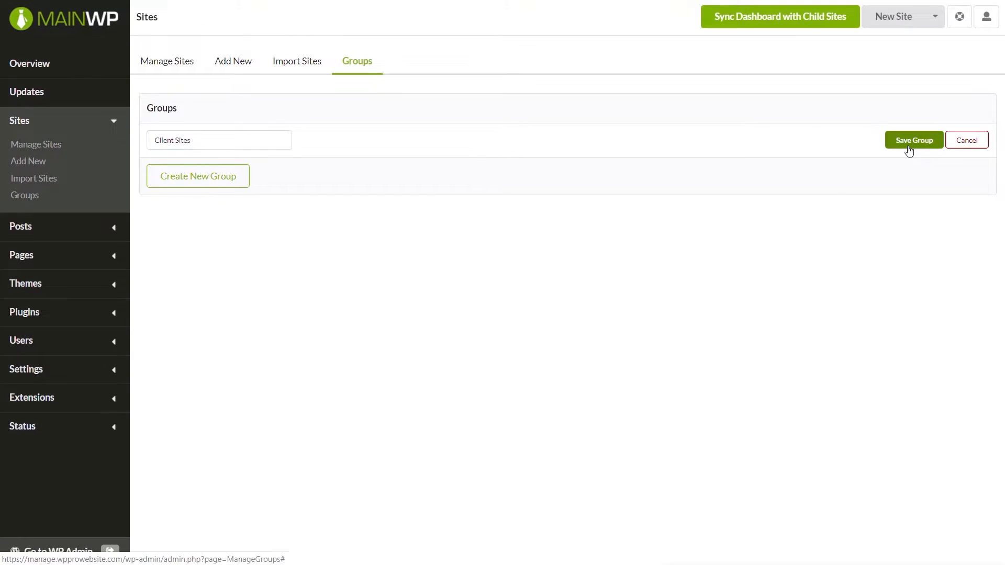
left_click(909, 141)
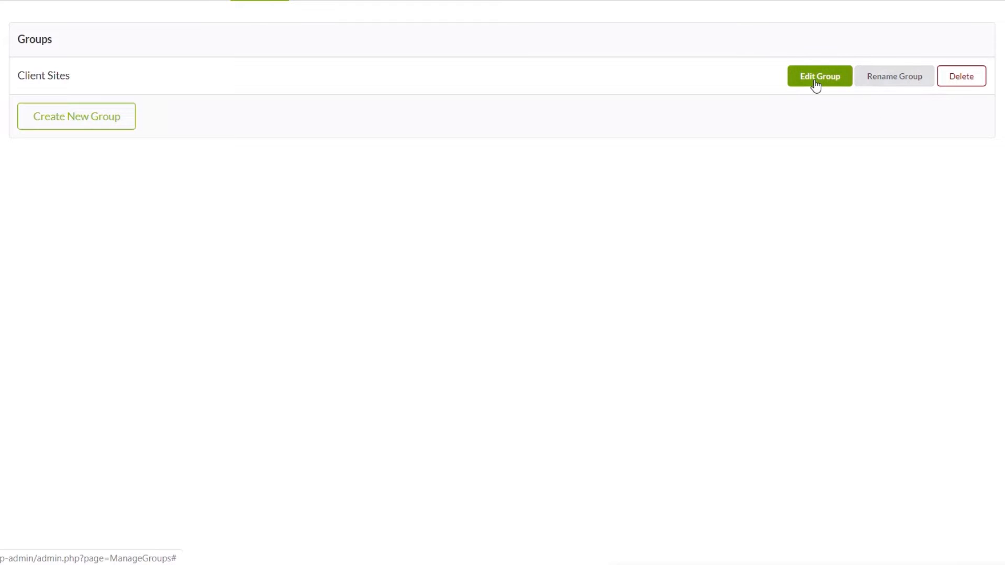
- Add foodie.wpprowebsite.com to the Client Sites group and save the selection
left_click(815, 84)
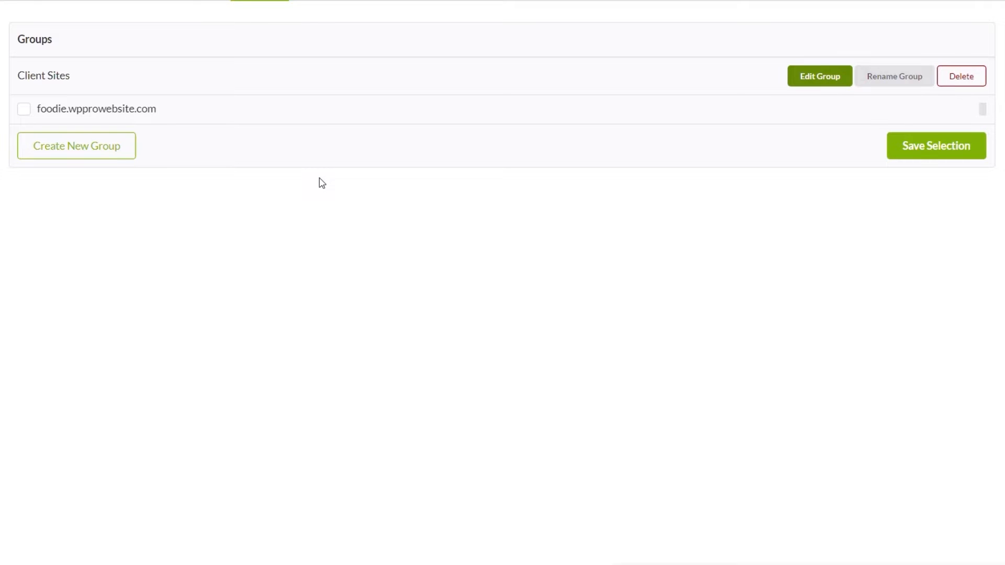
left_click(24, 112)
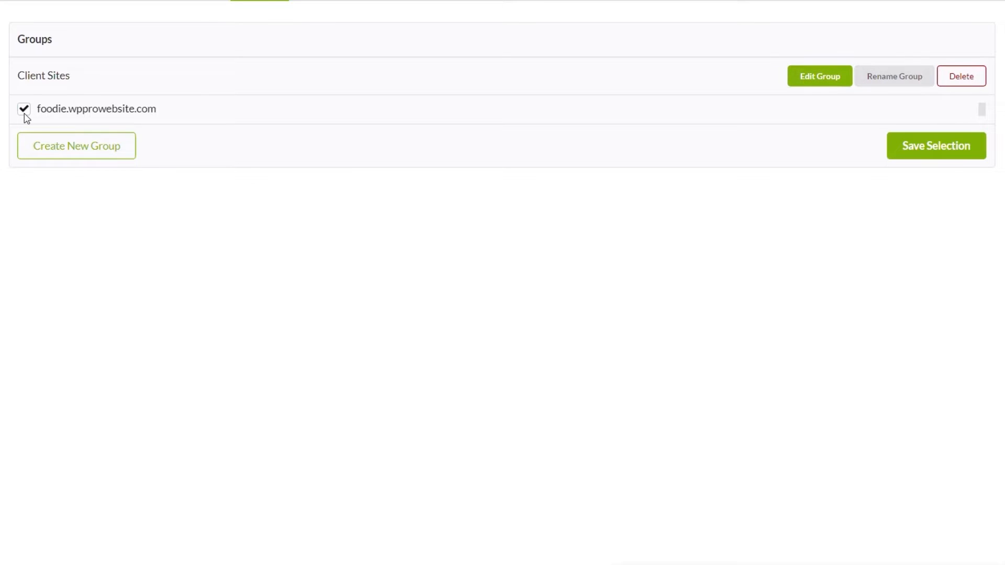
left_click(957, 150)
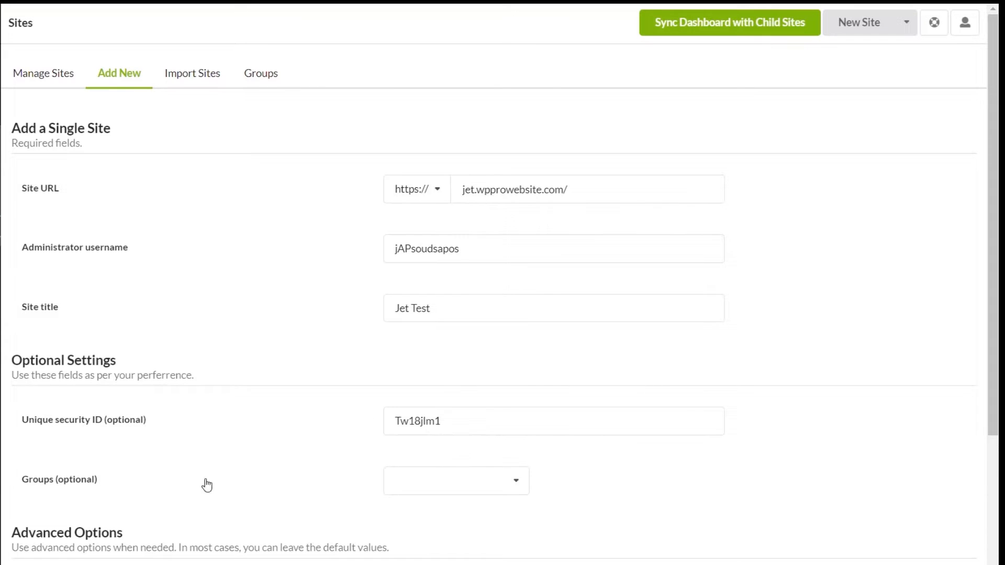
- Assign the new Jet Test site to the Client Sites group and add it to the dashboard after testing its connection
left_click(468, 486)
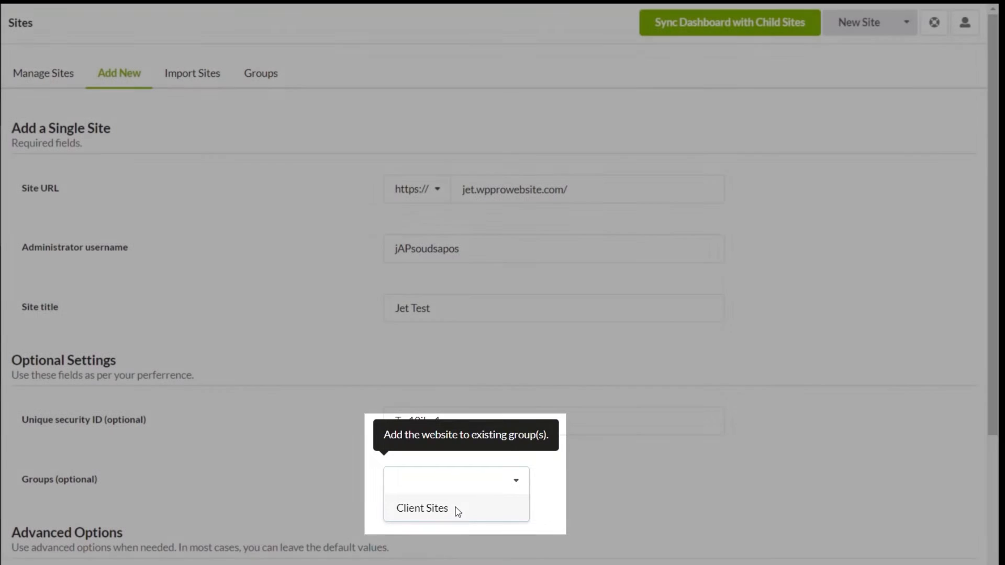
left_click(457, 509)
scroll(755, 523, "down", 5)
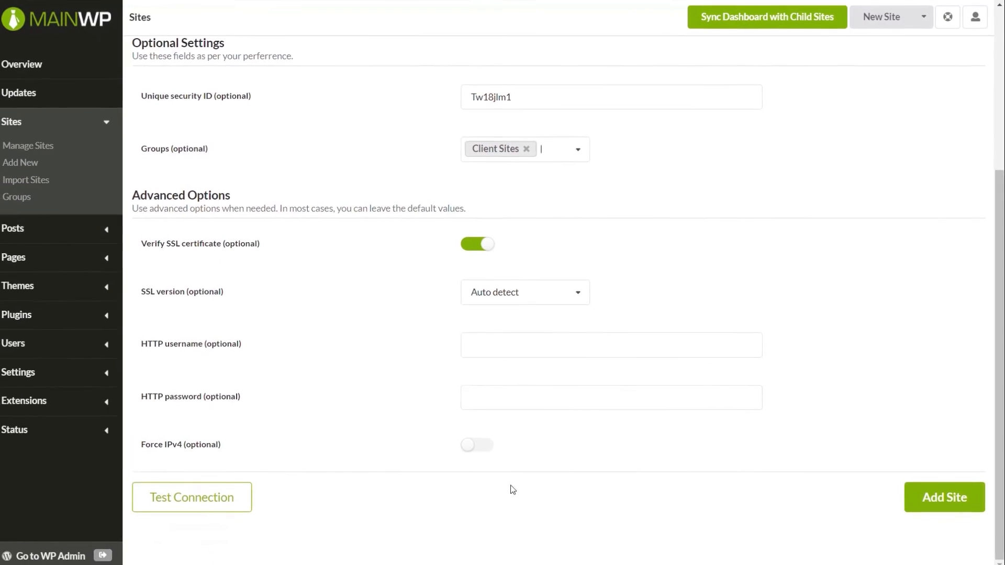
left_click(220, 500)
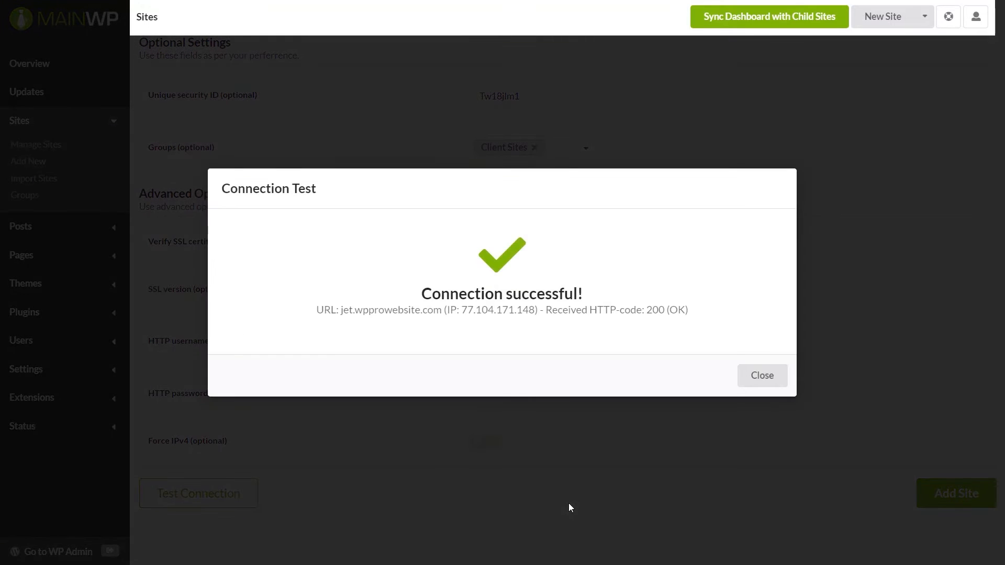
left_click(761, 375)
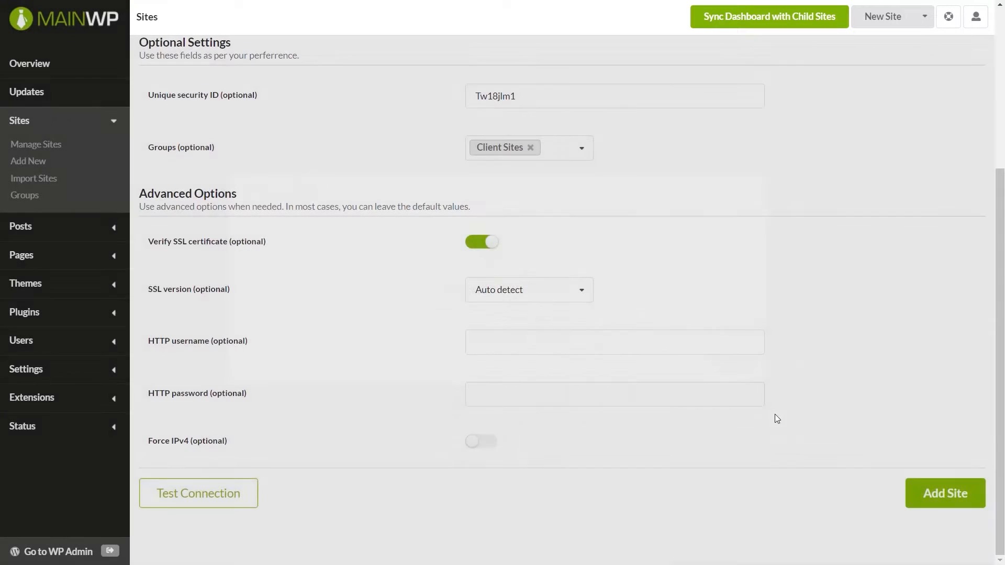
left_click(938, 495)
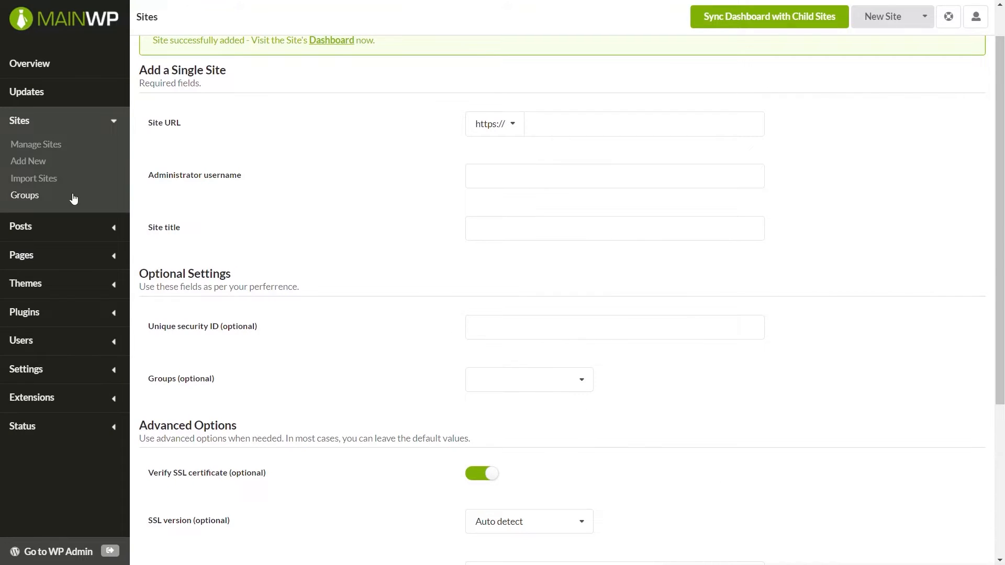
- Open the site groups and check which sites belong to the Client Sites group
left_click(30, 196)
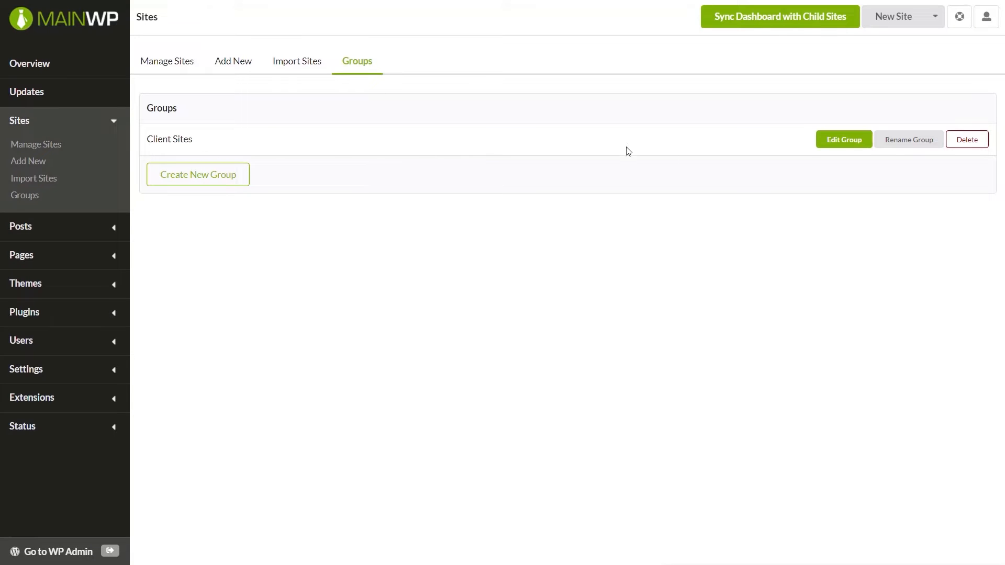
left_click(851, 140)
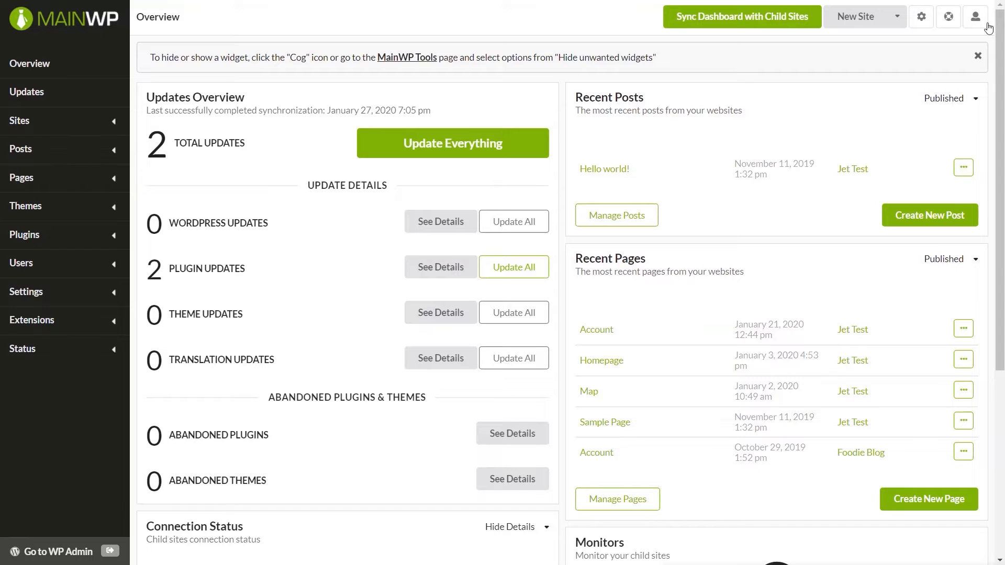
- Hide the Update Everything button through the overview's screen options and save the settings
left_click(923, 17)
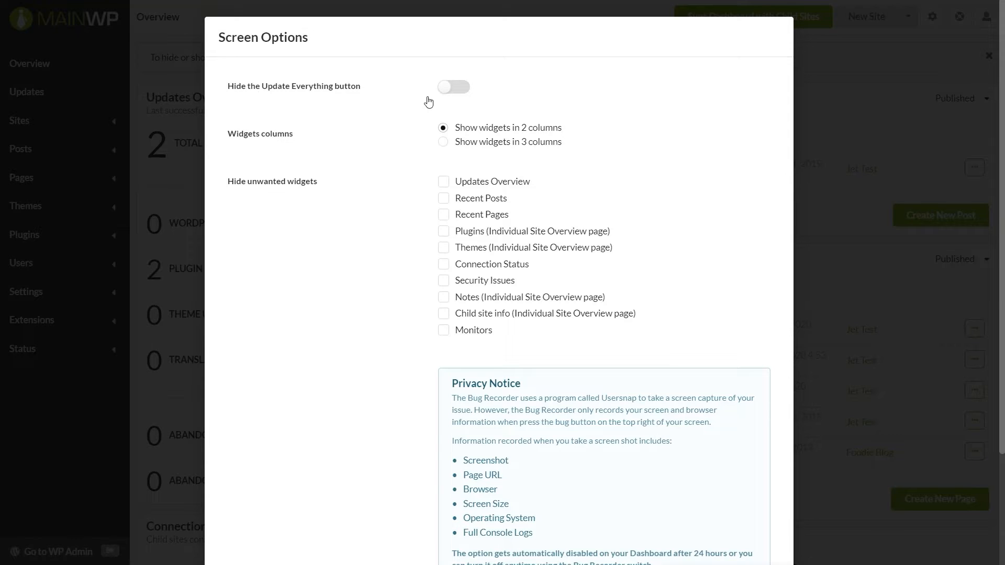
left_click(454, 87)
scroll(430, 238, "down", 3)
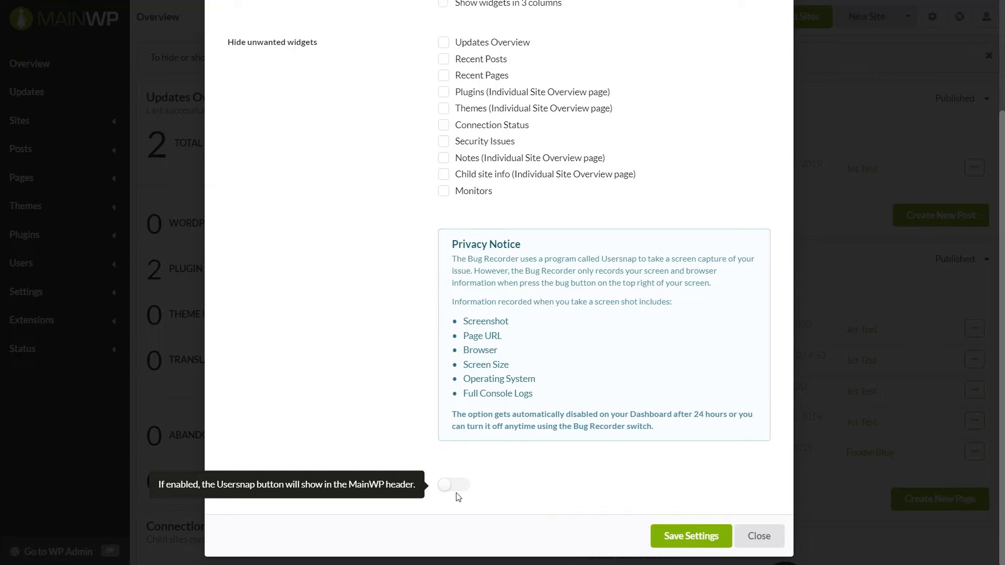
left_click(690, 536)
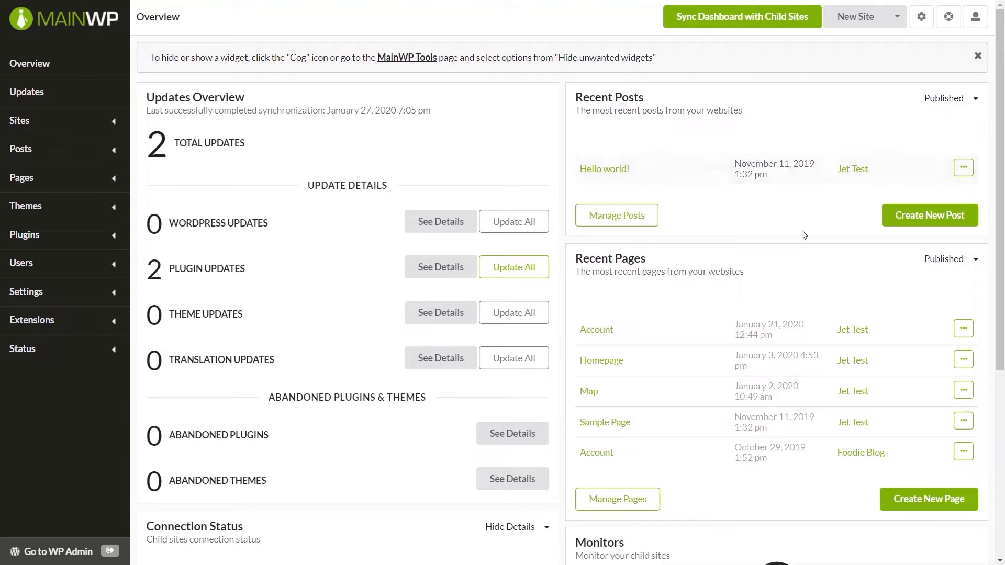
- Update the Elementor plugin on the Jet Test site to version 2.8.5 from the update details and confirm the update
scroll(654, 397, "down", 4)
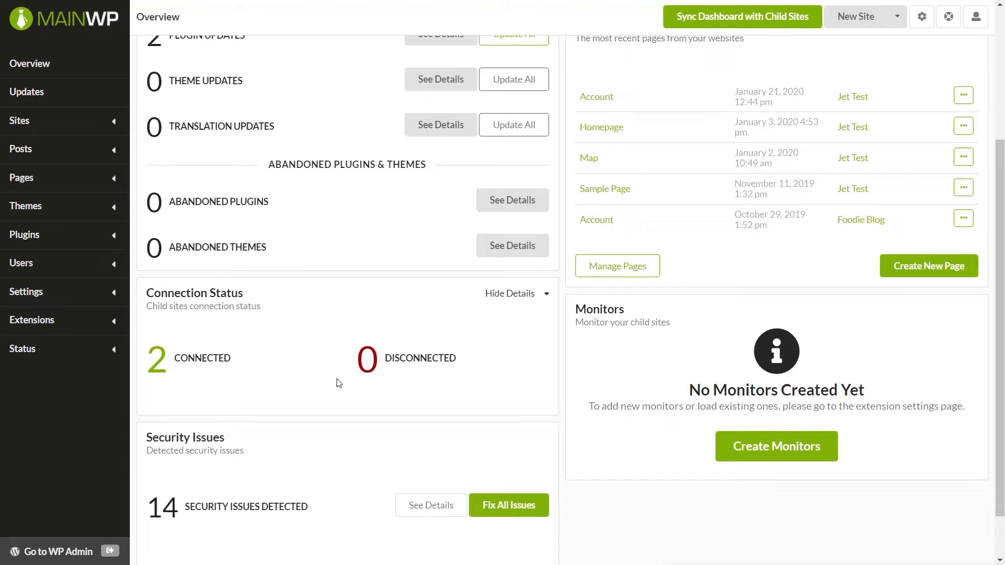
scroll(319, 438, "down", 1)
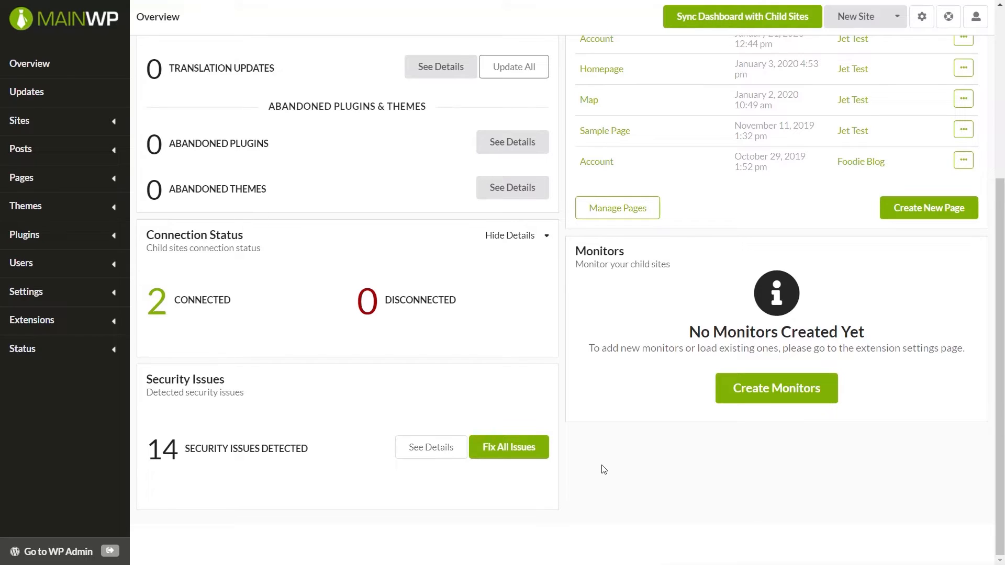
scroll(593, 251, "up", 4)
left_click(53, 93)
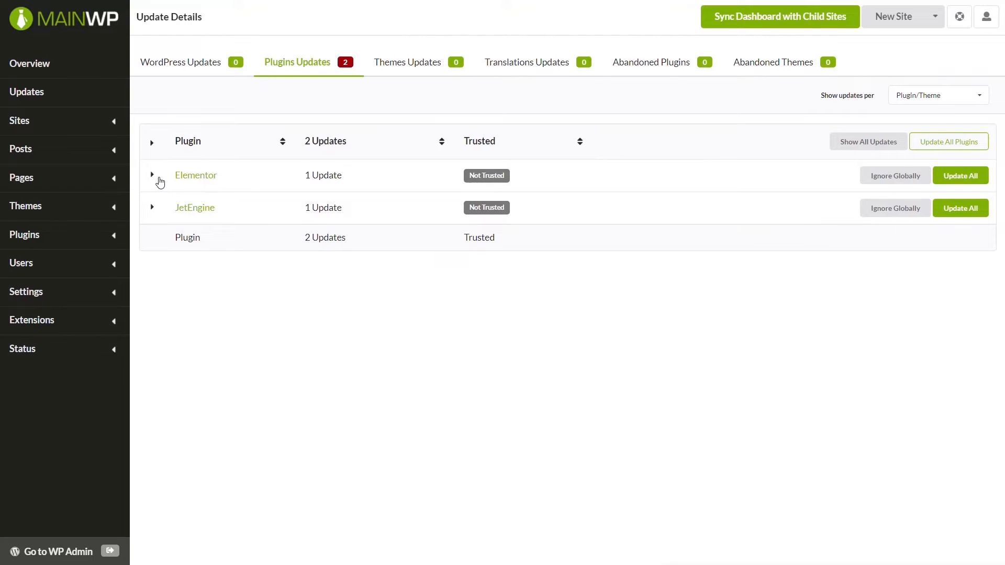
left_click(152, 176)
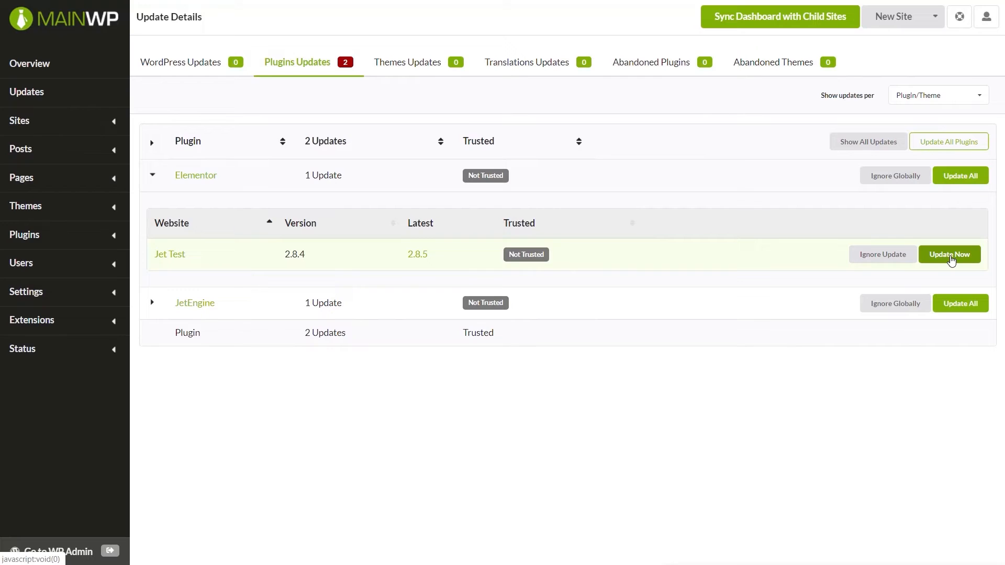
left_click(951, 260)
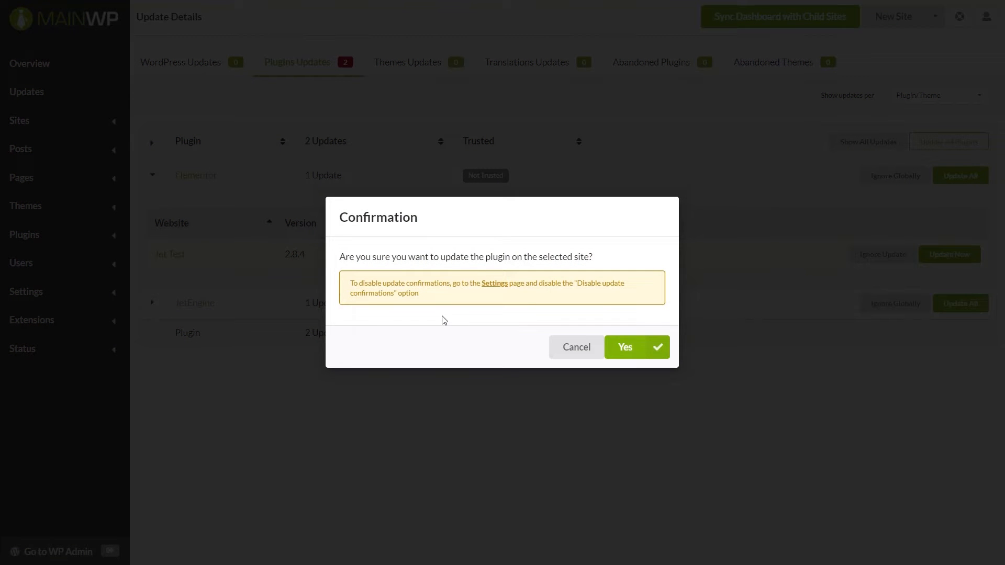
left_click(622, 349)
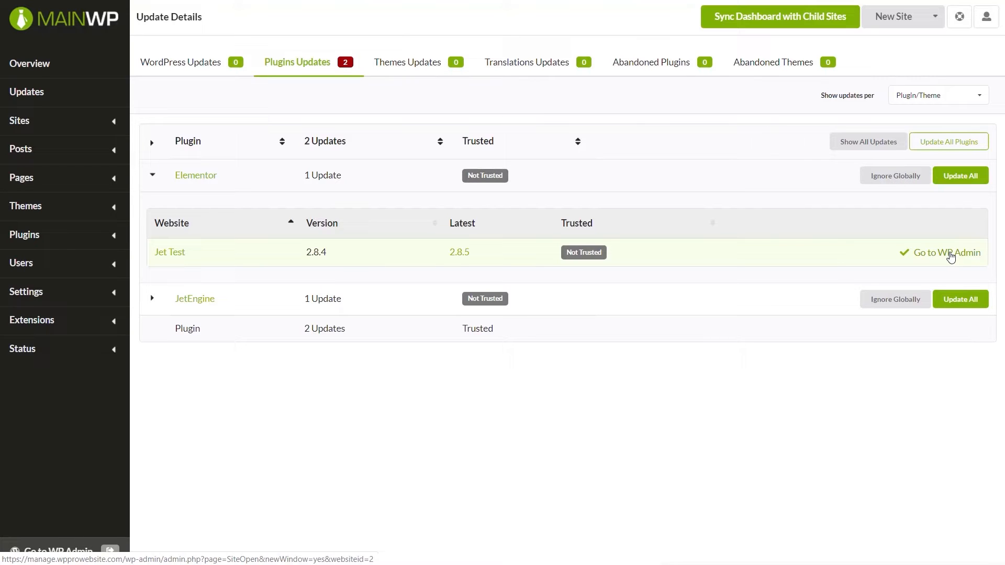
- Update the JetEngine plugin on the Jet Test site to version 2.2.1 and synchronize the dashboard with its child sites
left_click(151, 301)
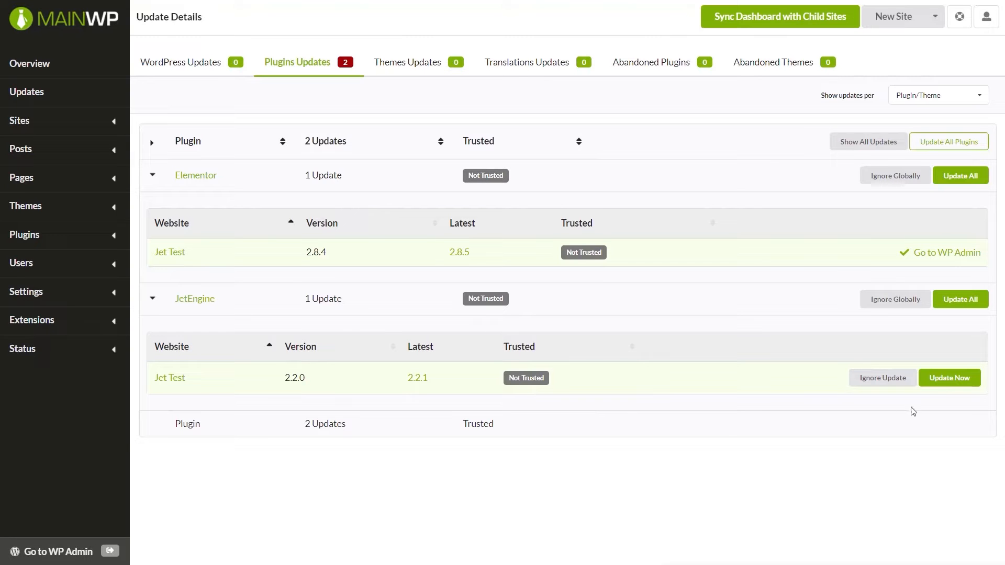
left_click(949, 381)
left_click(660, 352)
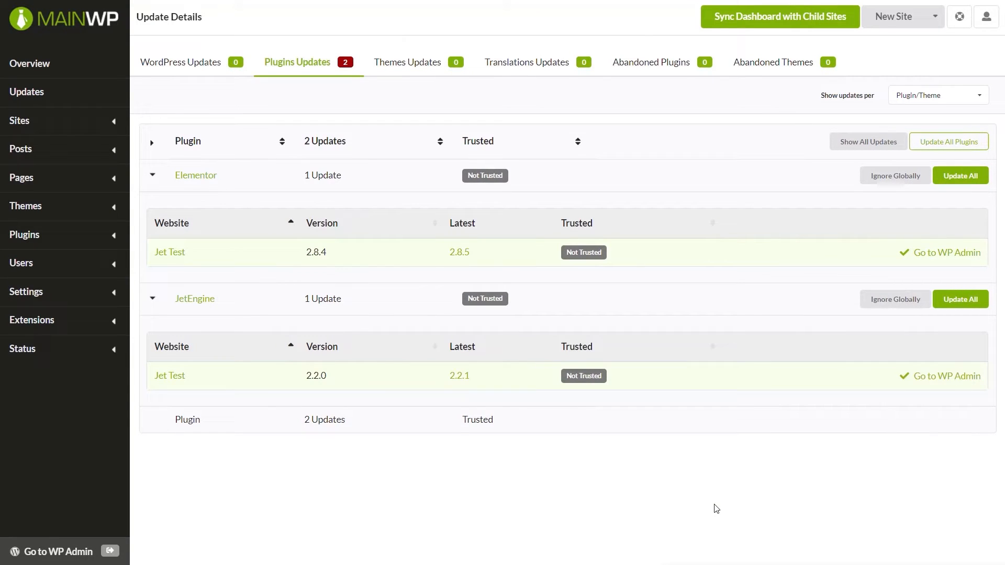
left_click(780, 26)
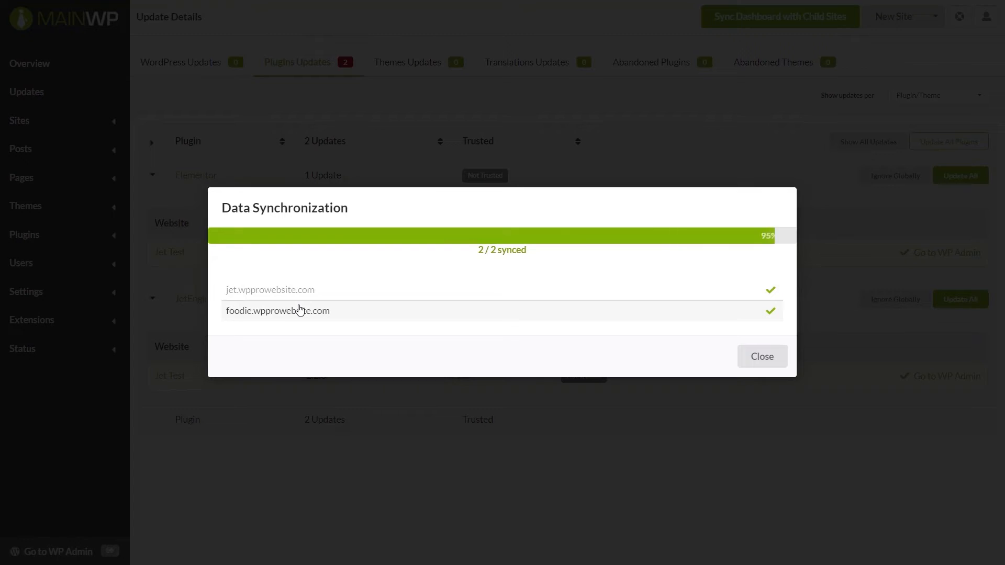
left_click(762, 357)
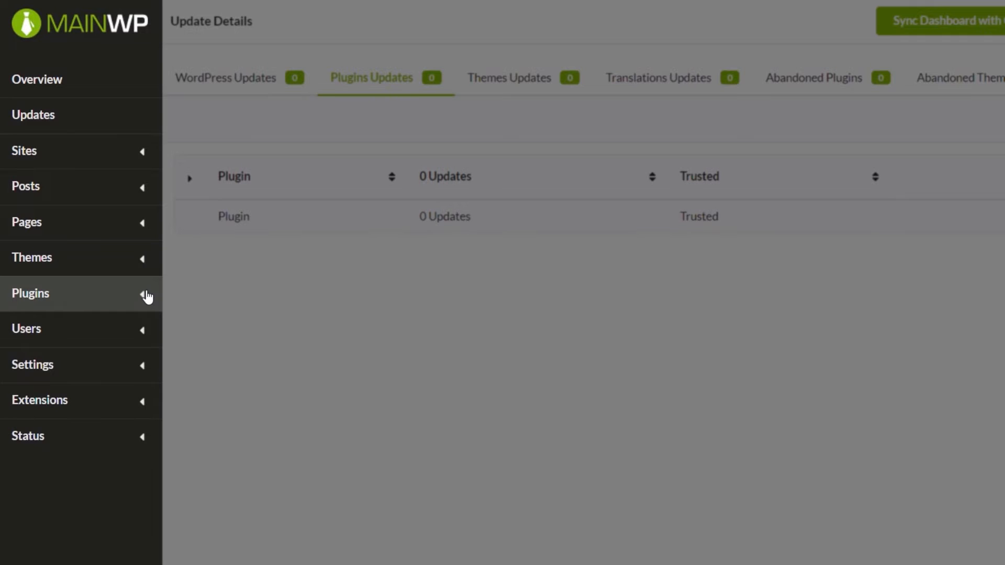
- Open plugin management and check the site selection by groups and by individual sites
left_click(146, 298)
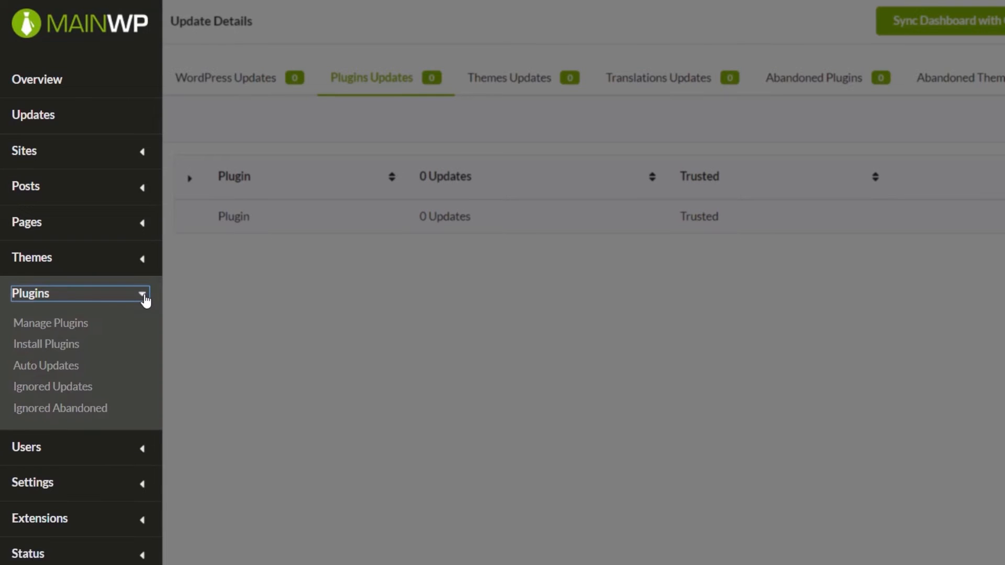
left_click(84, 324)
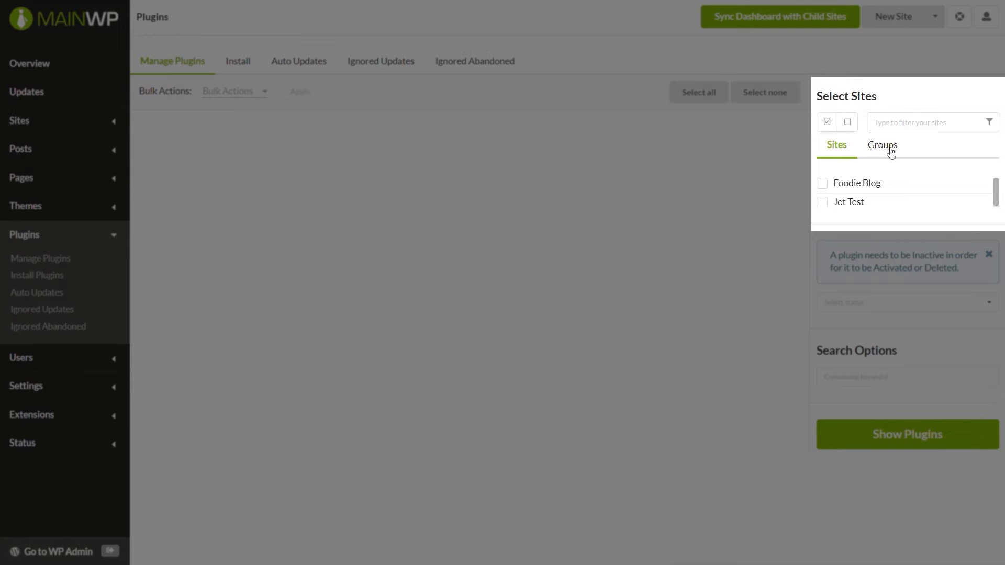
left_click(890, 149)
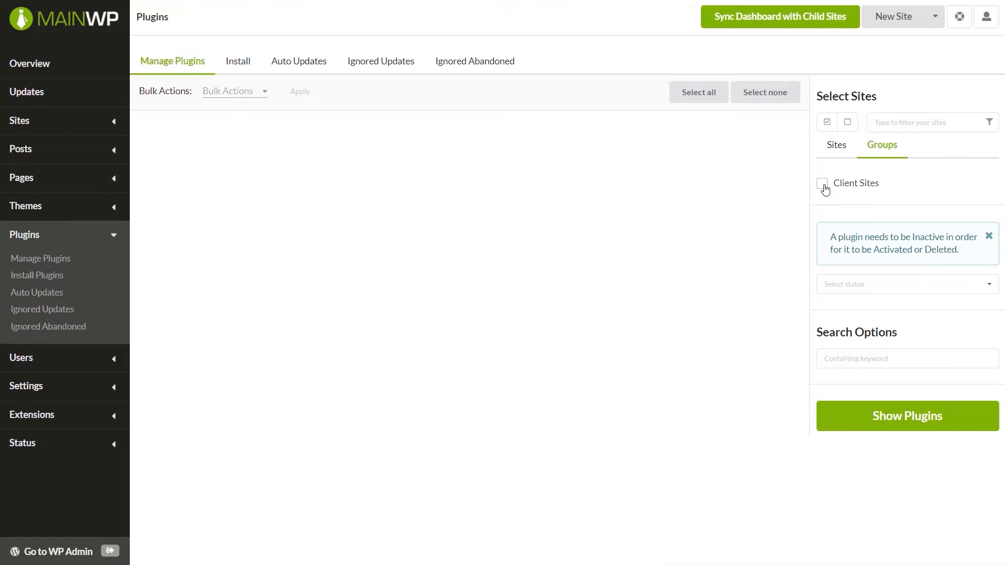
left_click(836, 152)
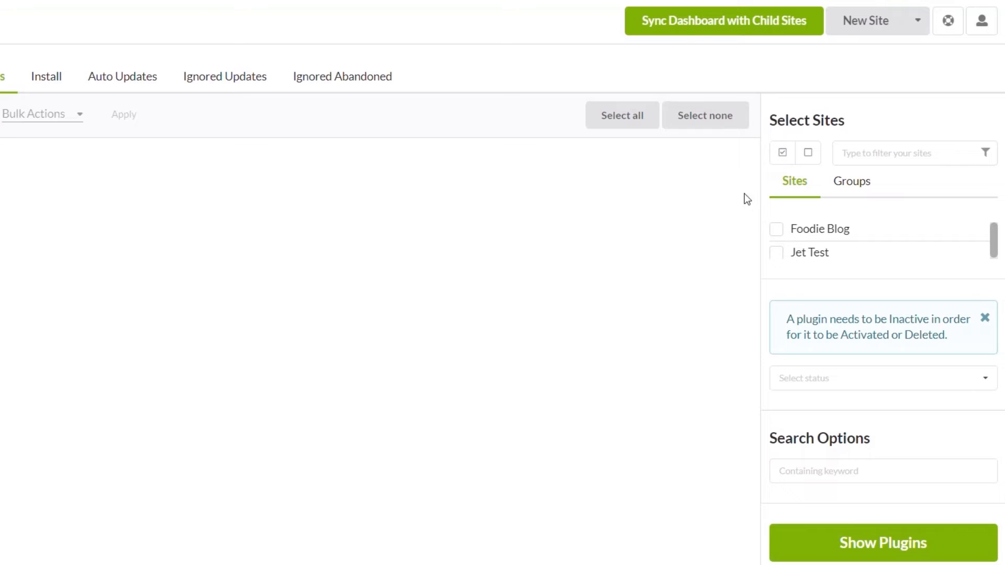
- List the active plugins on all sites in the Client Sites group
left_click(868, 385)
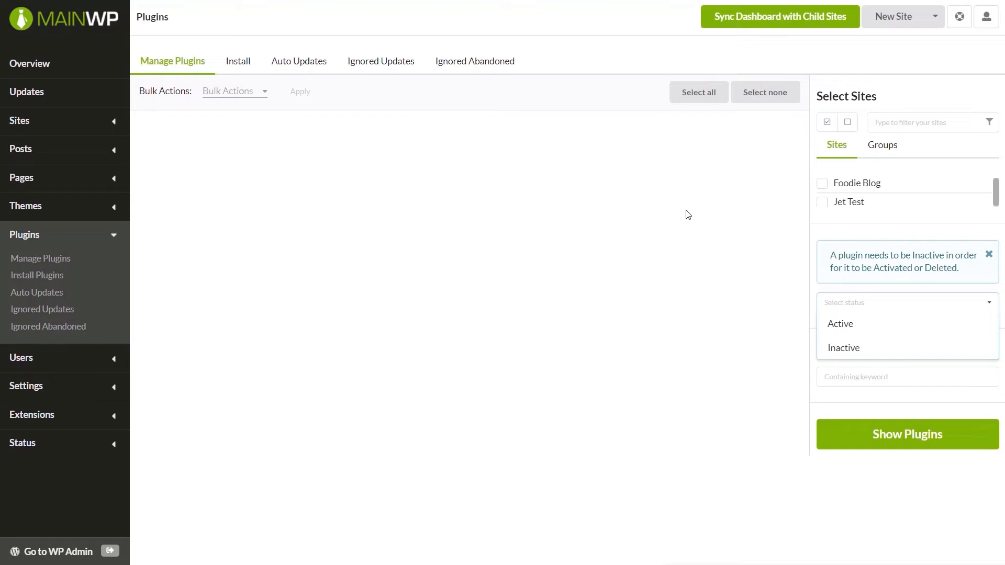
left_click(691, 218)
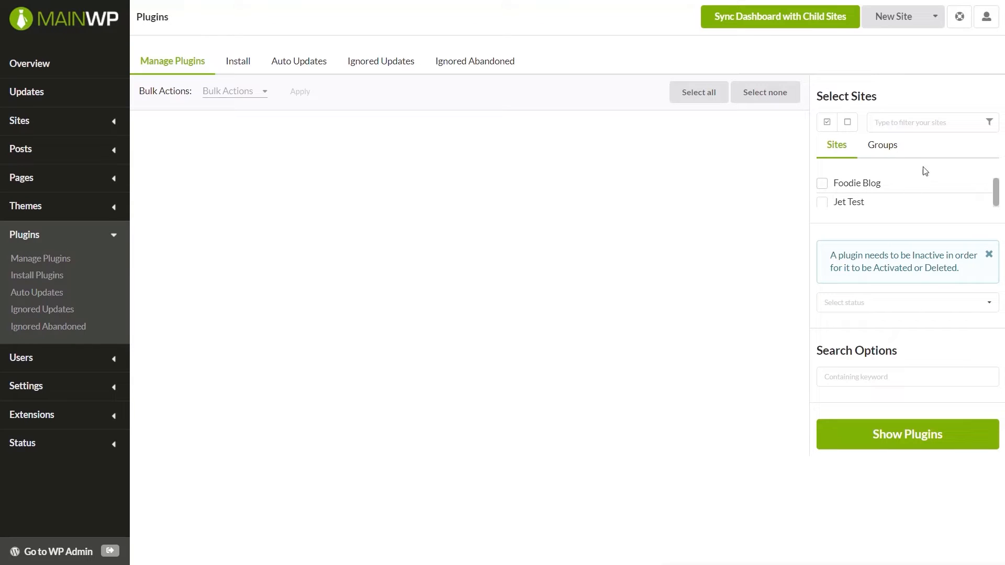
left_click(882, 146)
left_click(822, 183)
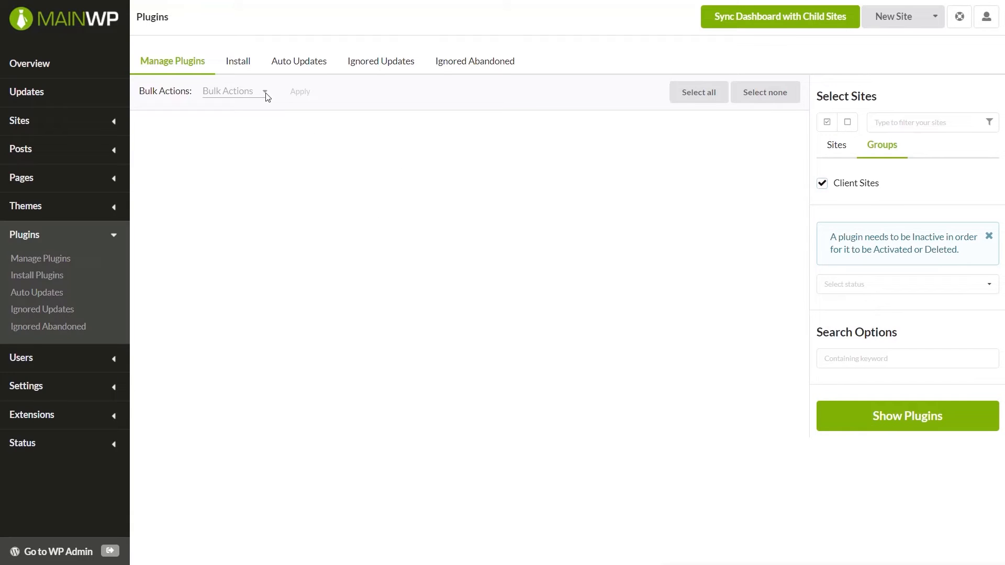
left_click(888, 290)
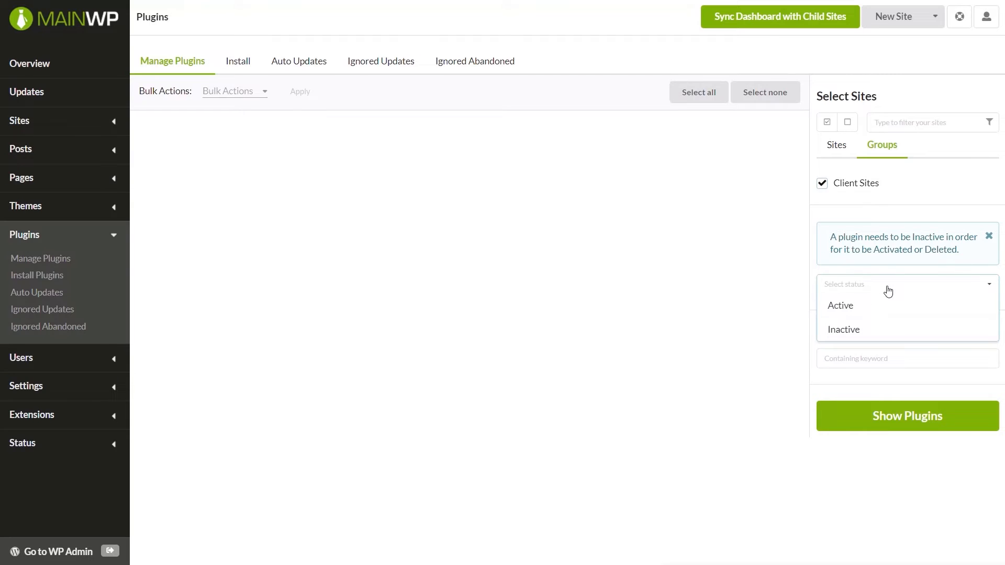
left_click(840, 306)
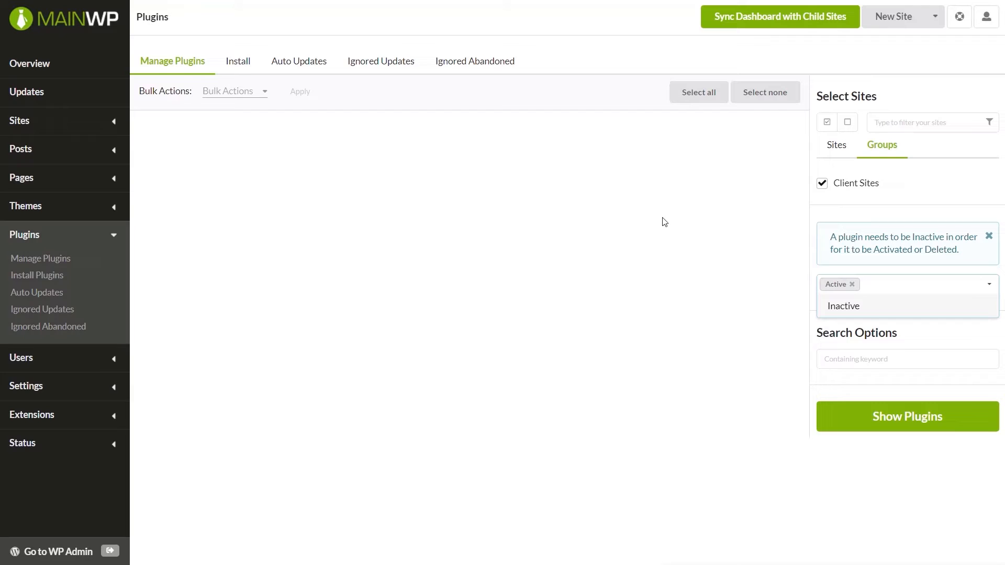
left_click(904, 422)
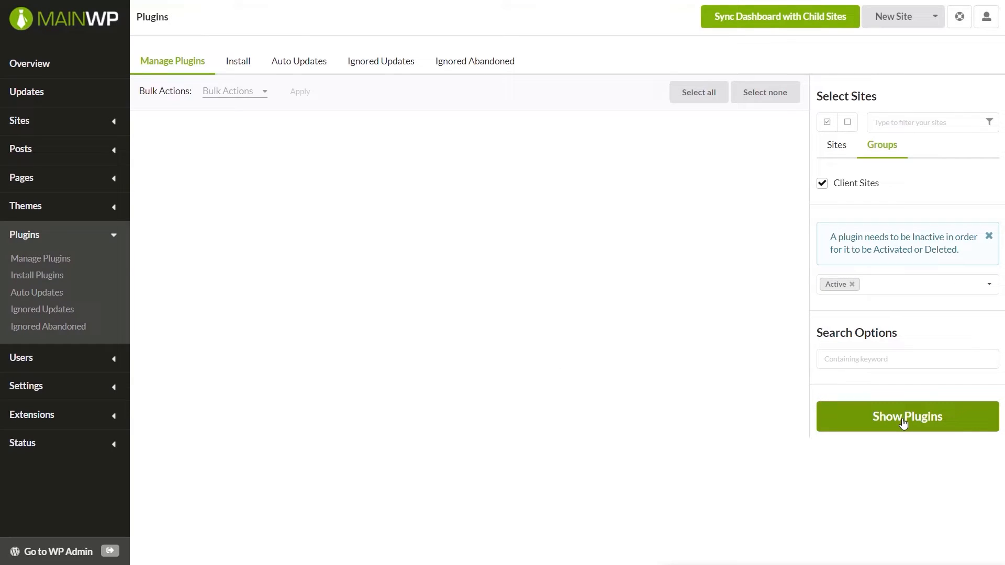
left_click(904, 422)
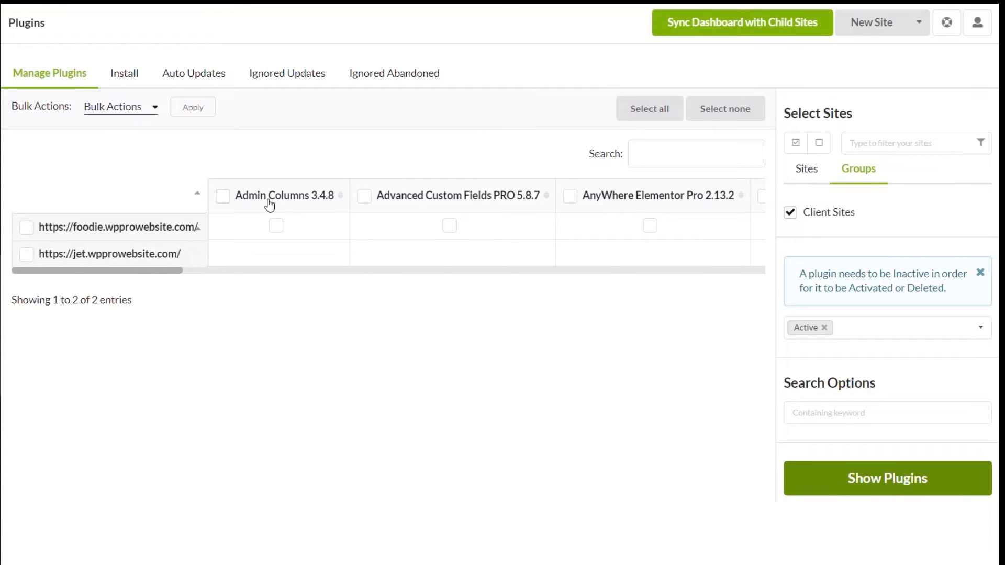
- Select Elementor Pro on both child sites, review the available bulk actions, and extend the selection to all listed plugins
left_click_drag(166, 271, 531, 285)
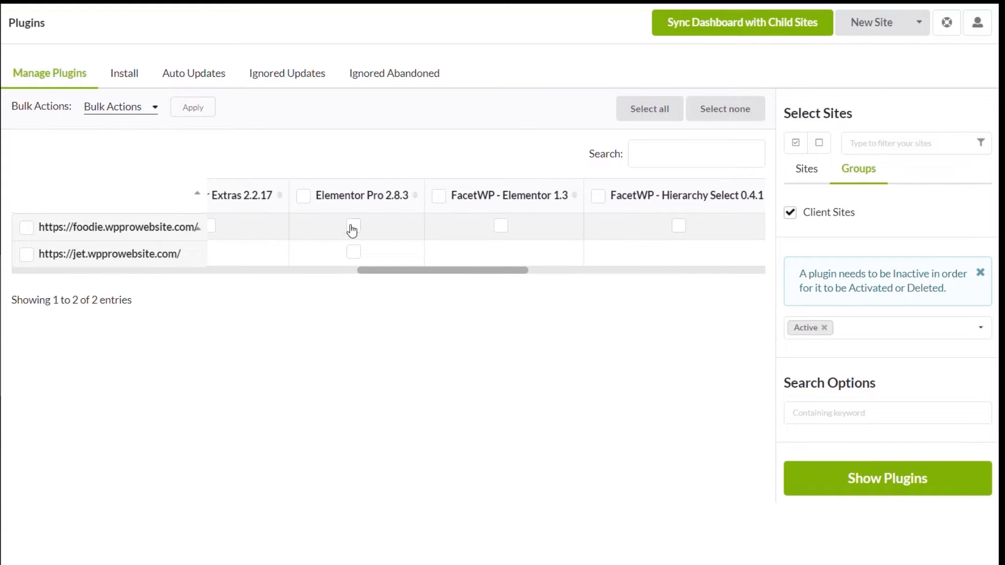
left_click(304, 197)
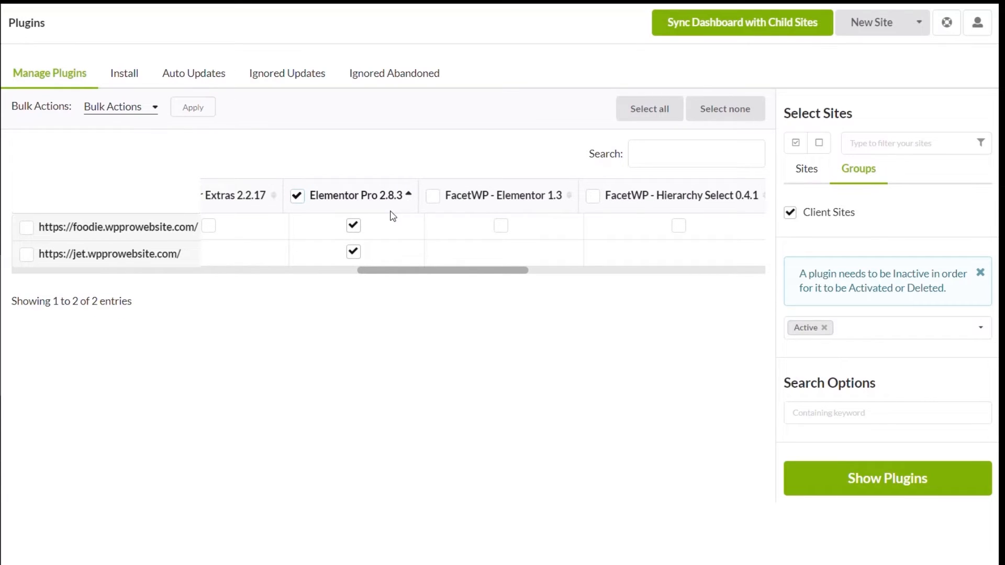
left_click(155, 110)
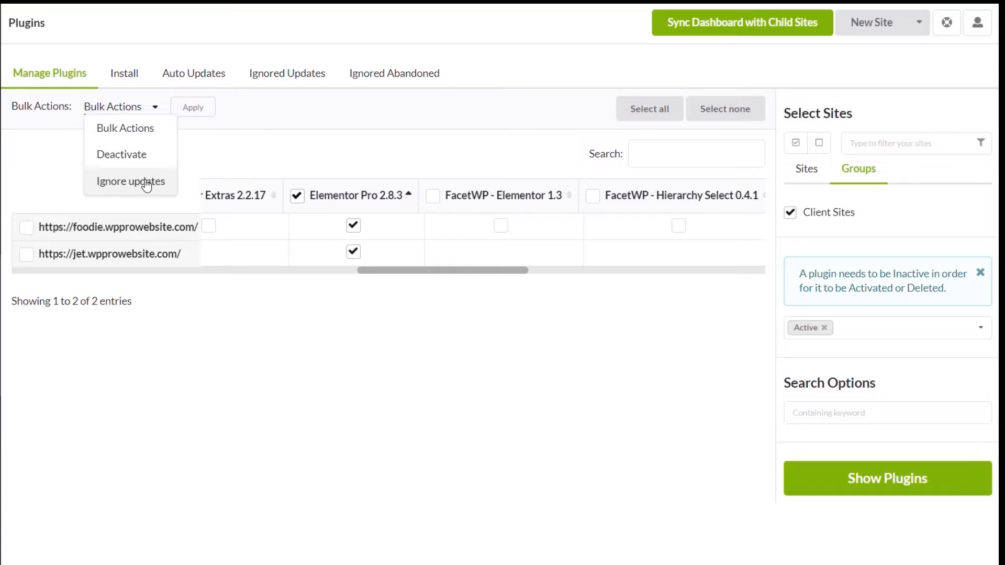
left_click(188, 336)
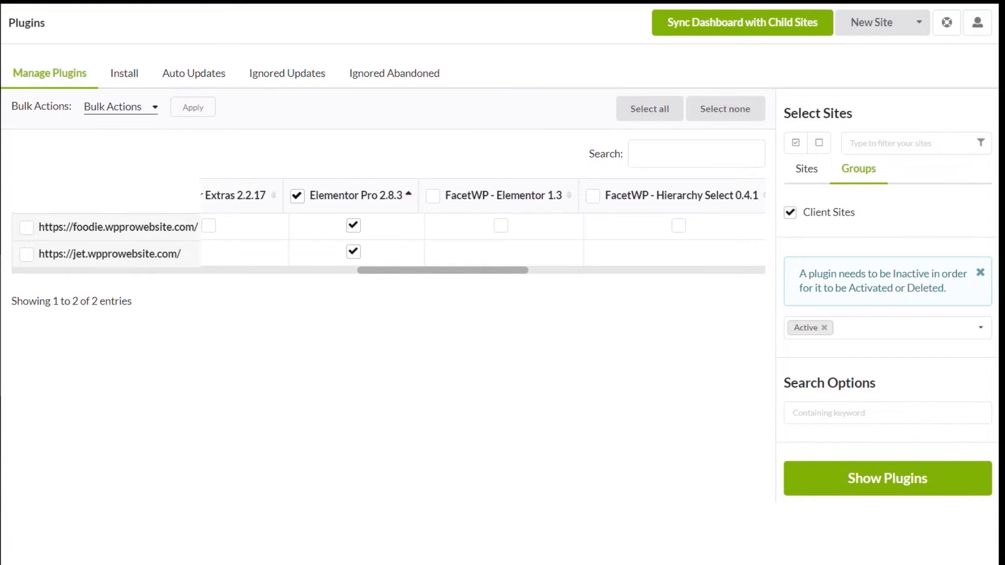
left_click(653, 115)
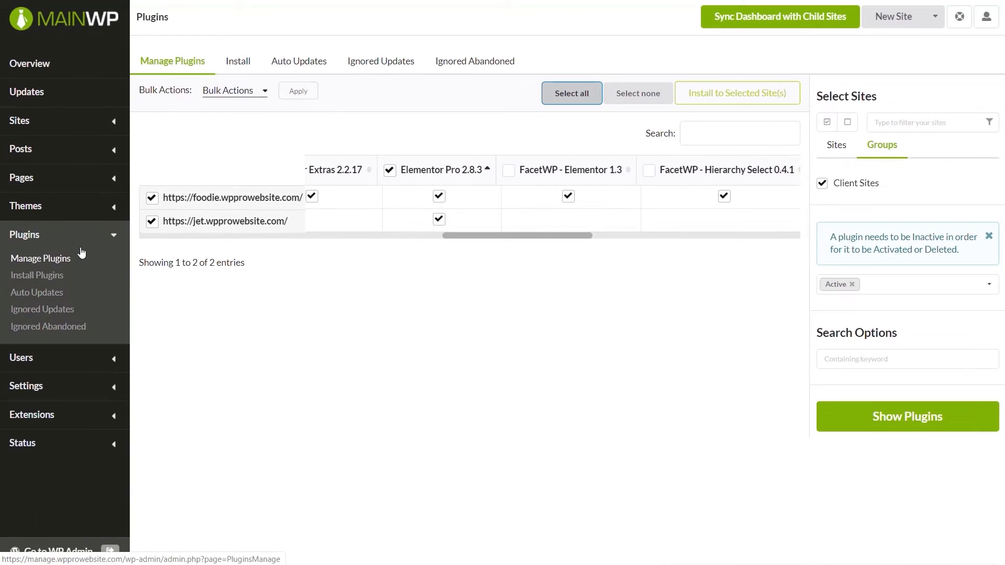
- Open user management and filter it to the Client Sites group and the Administrator role
left_click(84, 358)
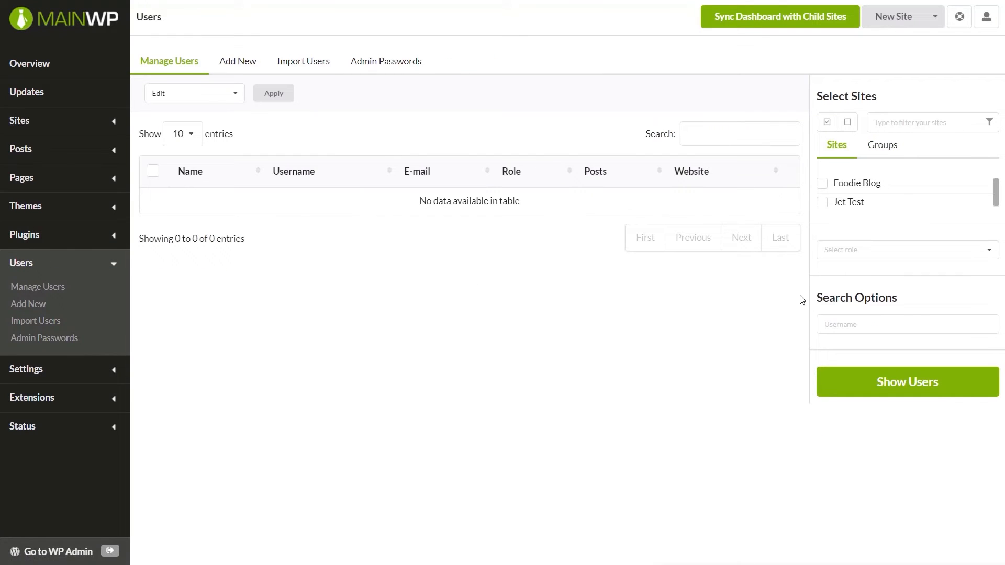
left_click(885, 145)
left_click(822, 183)
left_click(886, 235)
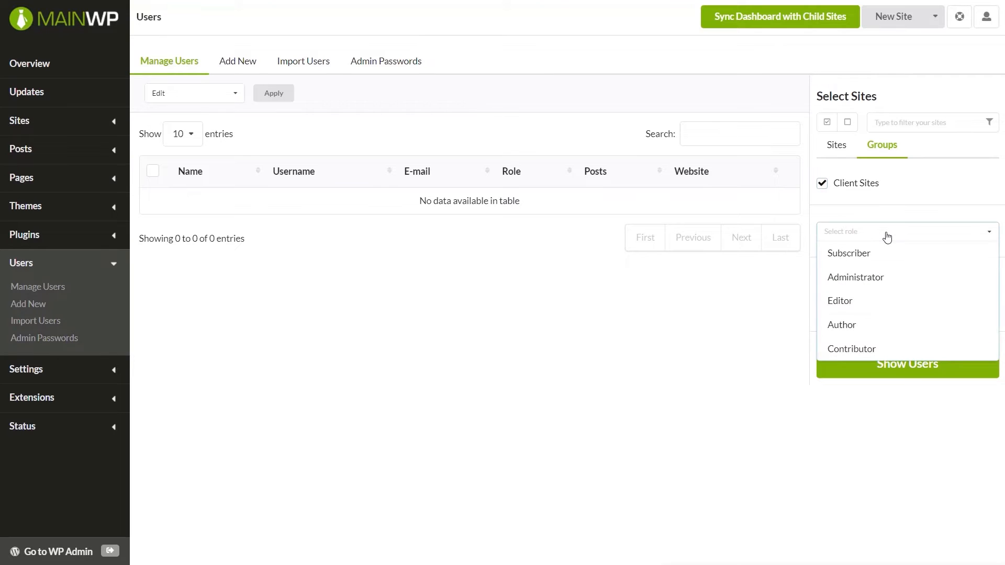
left_click(873, 278)
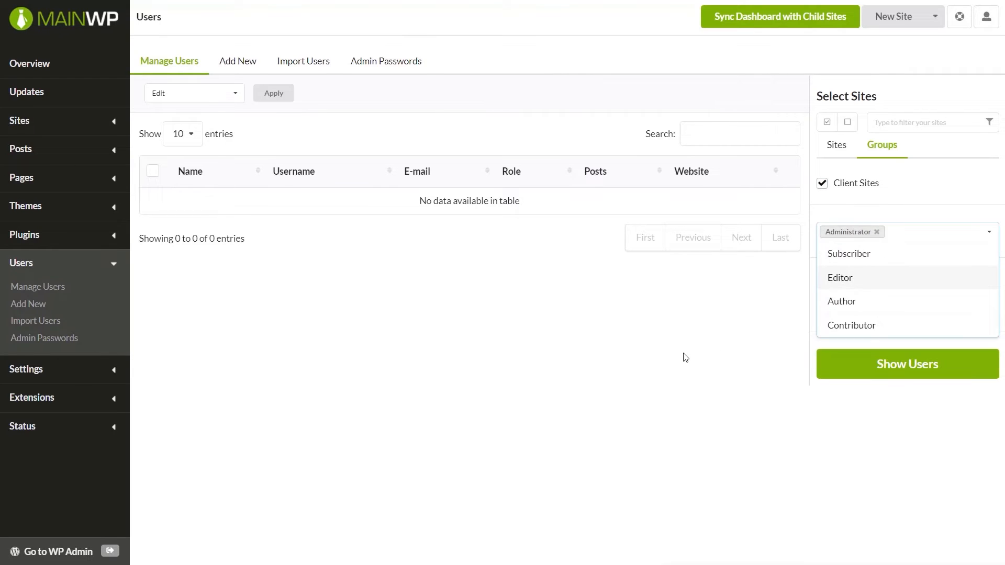
left_click(712, 351)
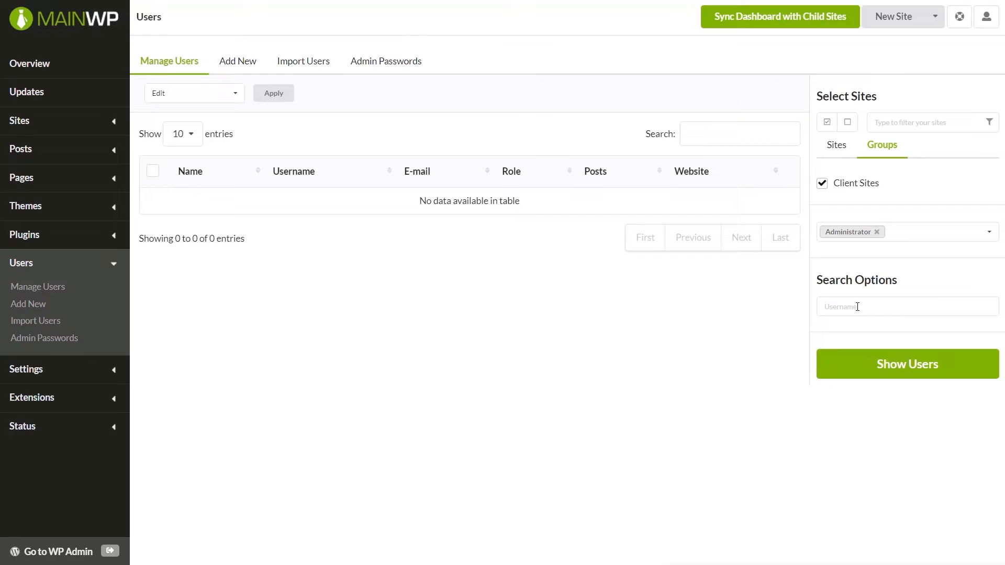
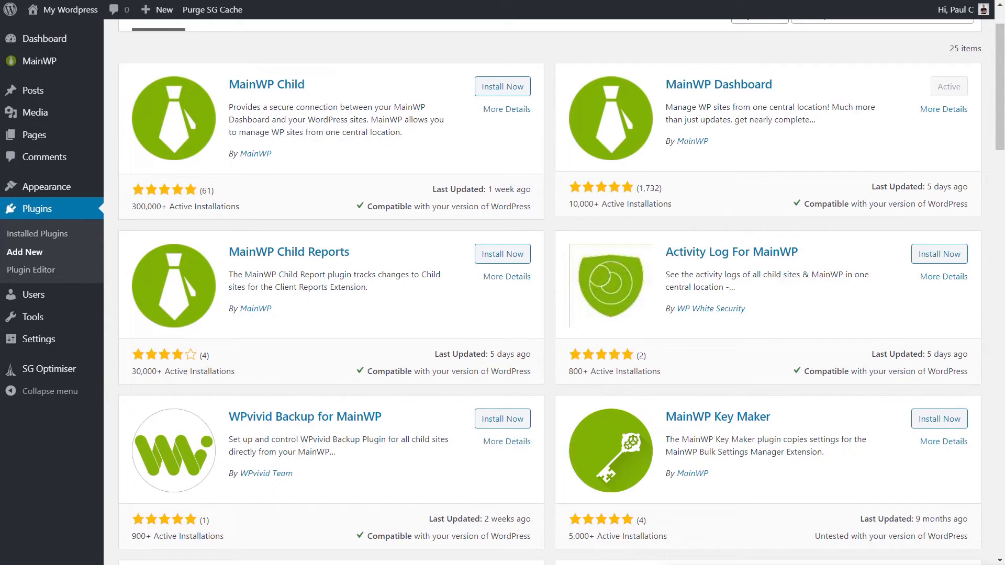
- Install and activate the WPvivid Backup for MainWP plugin and open its extension in the MainWP dashboard
left_click(518, 419)
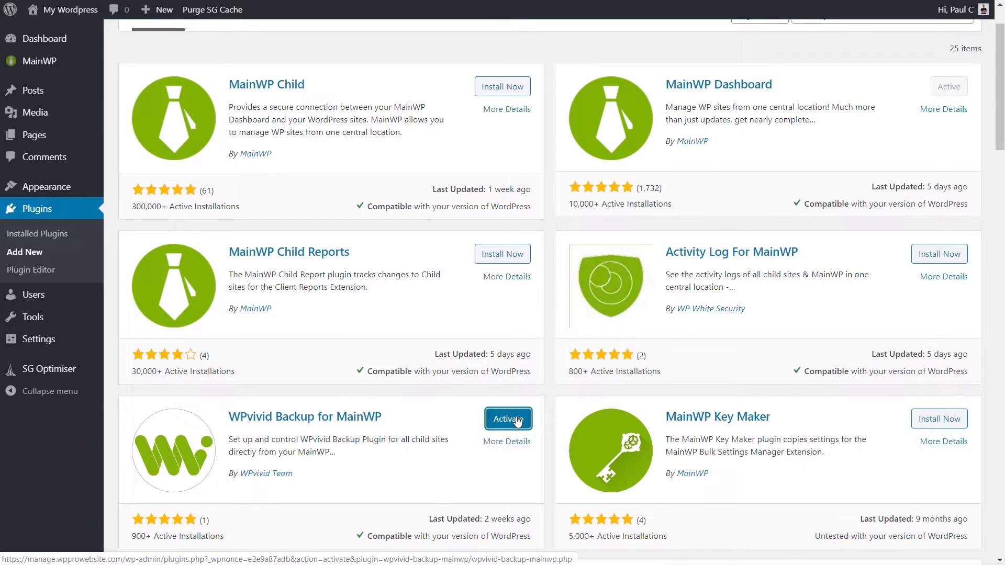
left_click(518, 421)
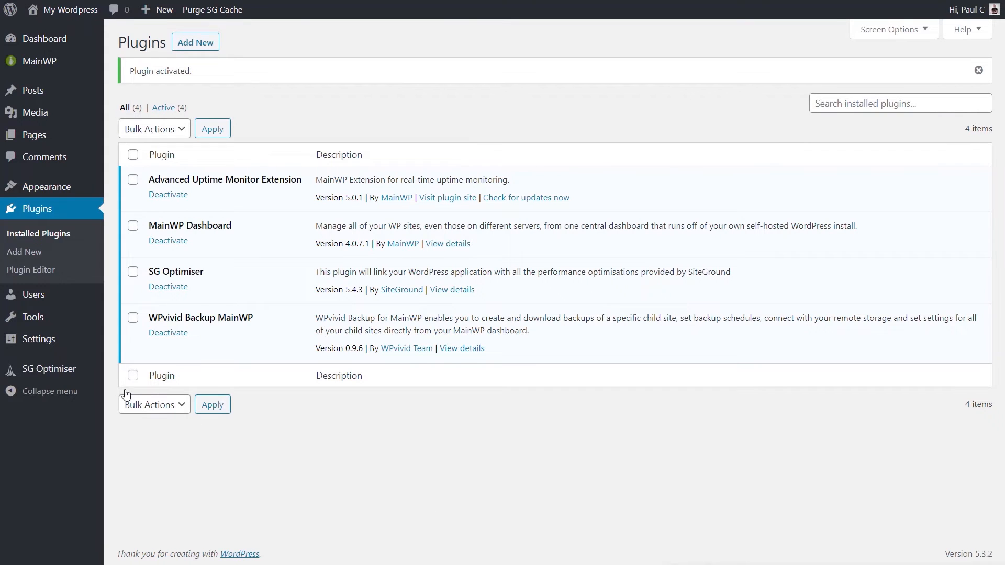
left_click(44, 65)
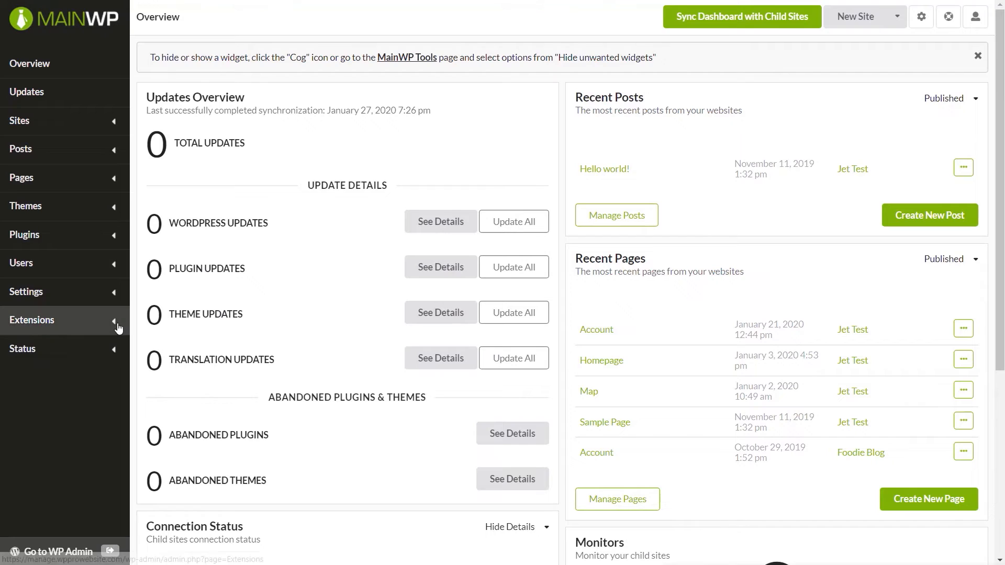
left_click(53, 321)
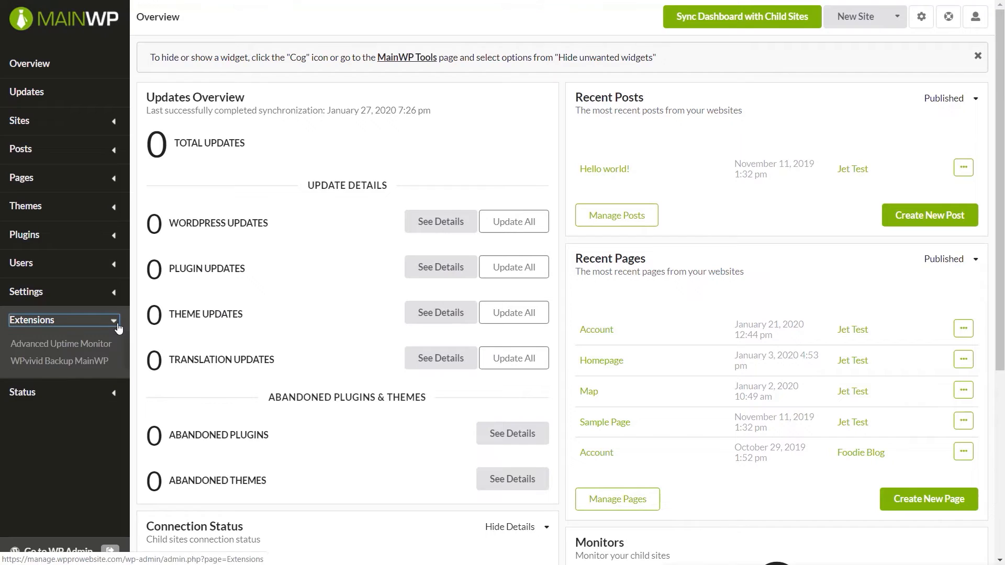
left_click(62, 361)
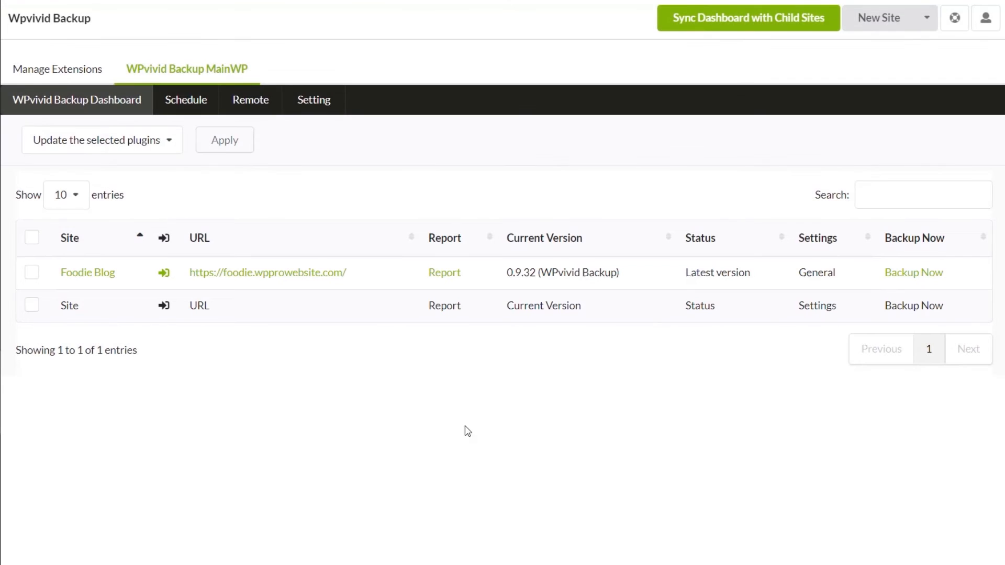
- Examine the WPvivid backup schedule, remote storage, general and advanced settings
left_click(203, 100)
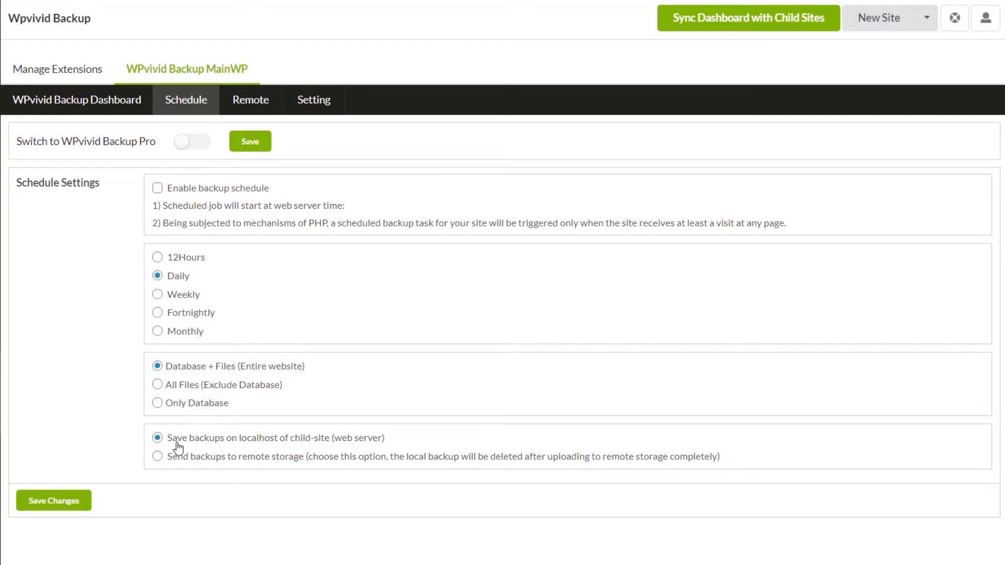
left_click(253, 101)
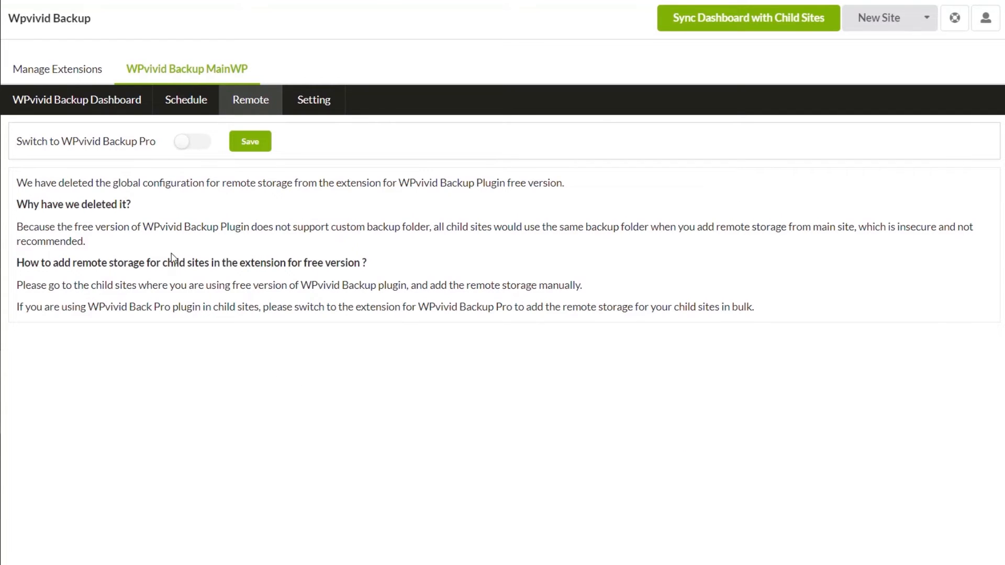
left_click(313, 102)
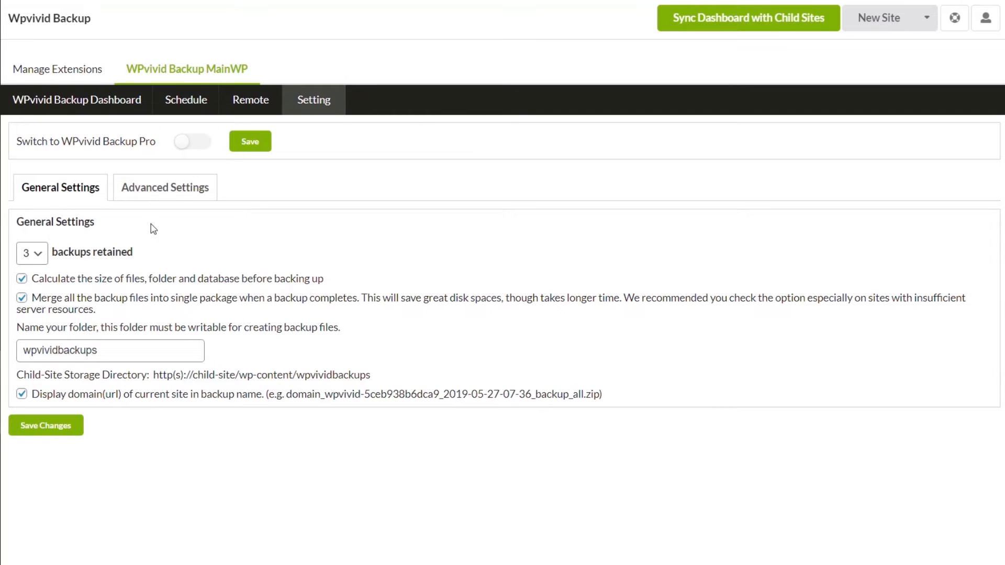
left_click(165, 189)
scroll(321, 267, "down", 3)
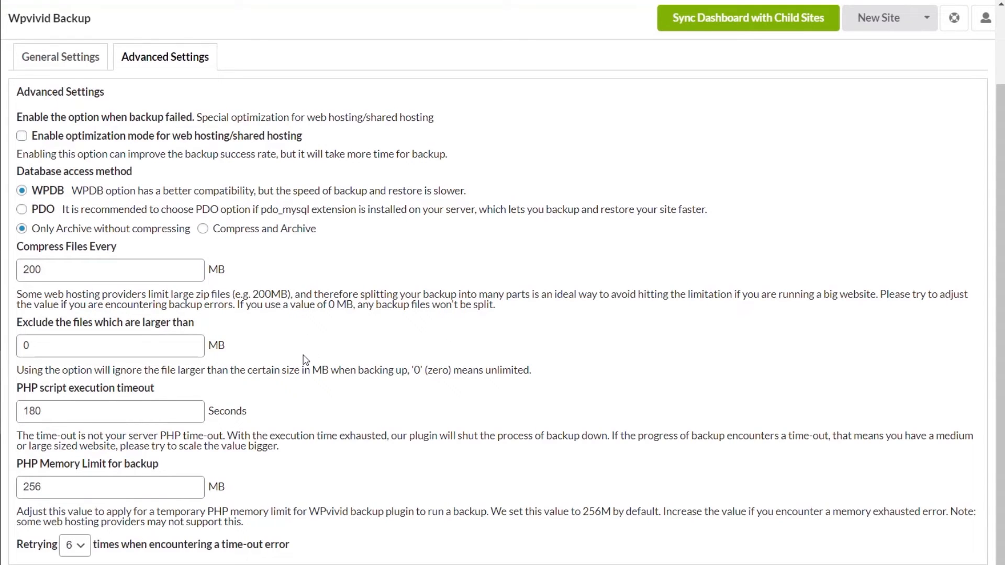
scroll(306, 360, "up", 3)
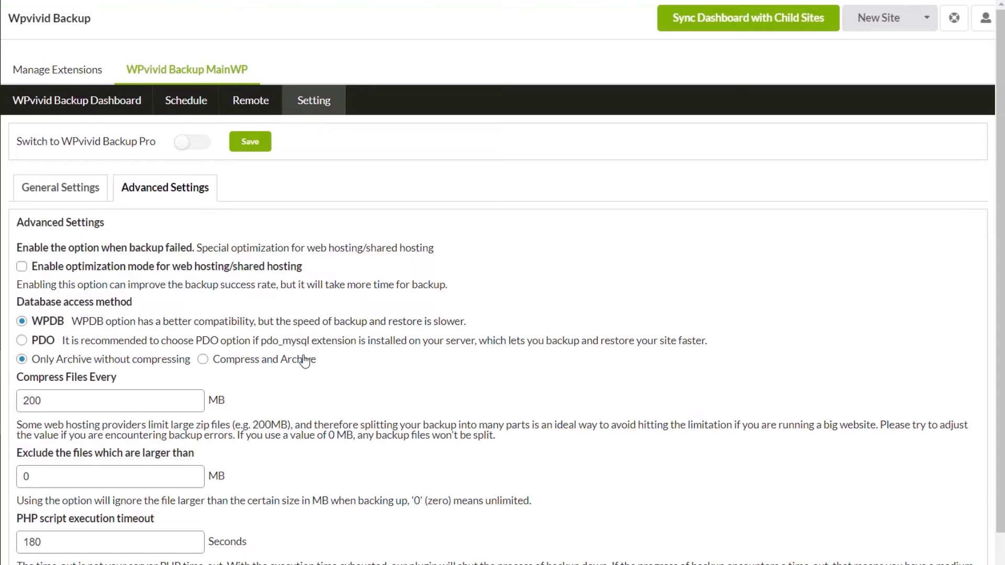
- Start a manual backup of Foodie Blog's database and files to remote storage, allowing only manual deletion of the backup
left_click(114, 96)
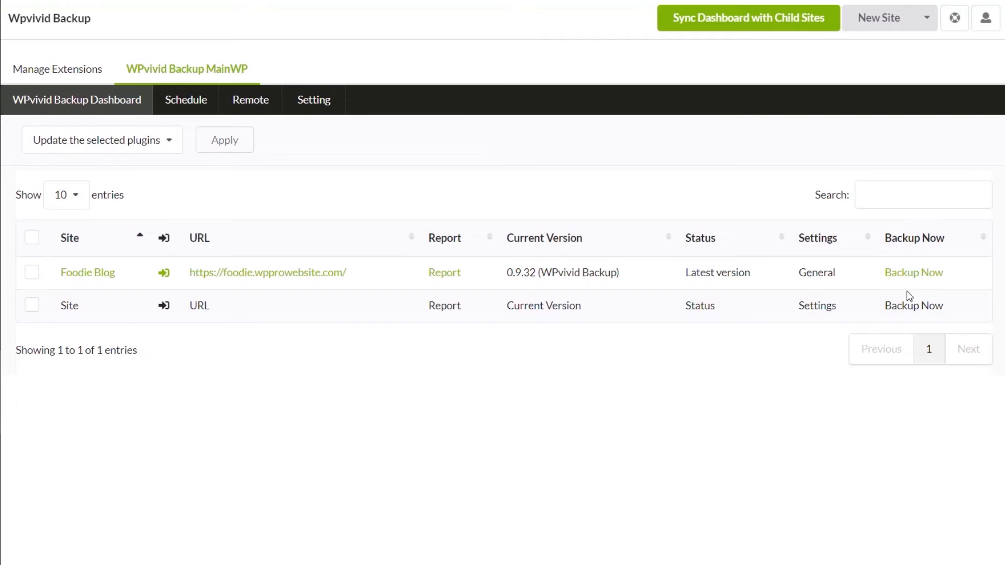
left_click(900, 281)
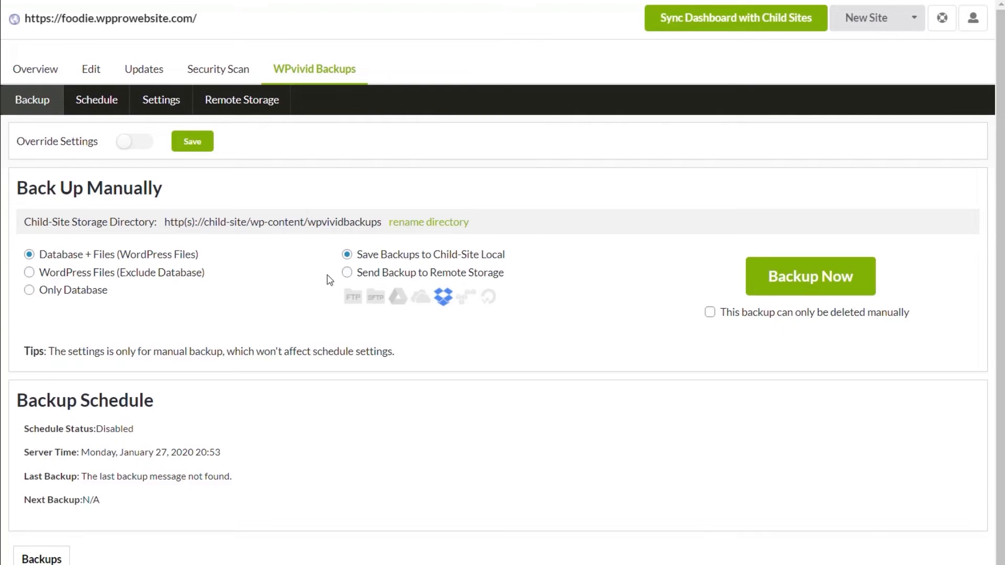
left_click(347, 273)
left_click(713, 320)
scroll(343, 437, "down", 2)
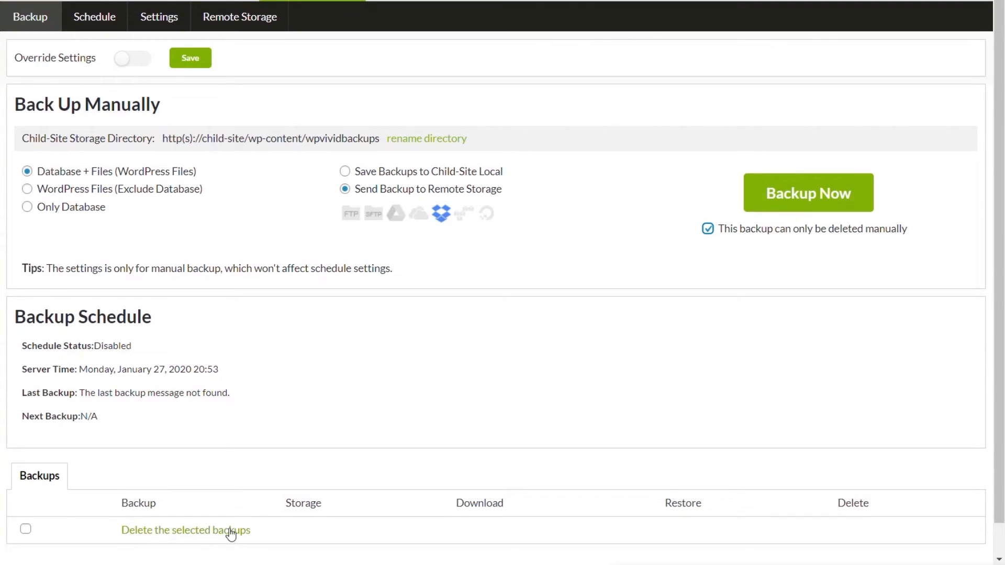
left_click(808, 200)
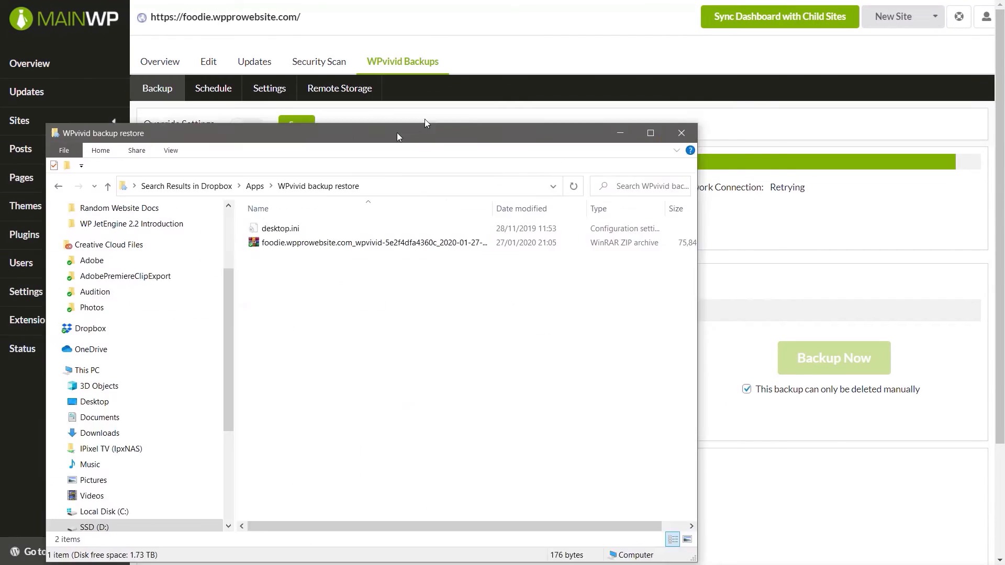
- Check the Foodie Blog backup archive in the WPvivid backup restore folder of Dropbox in File Explorer
left_click_drag(397, 137, 481, 91)
left_click(381, 205)
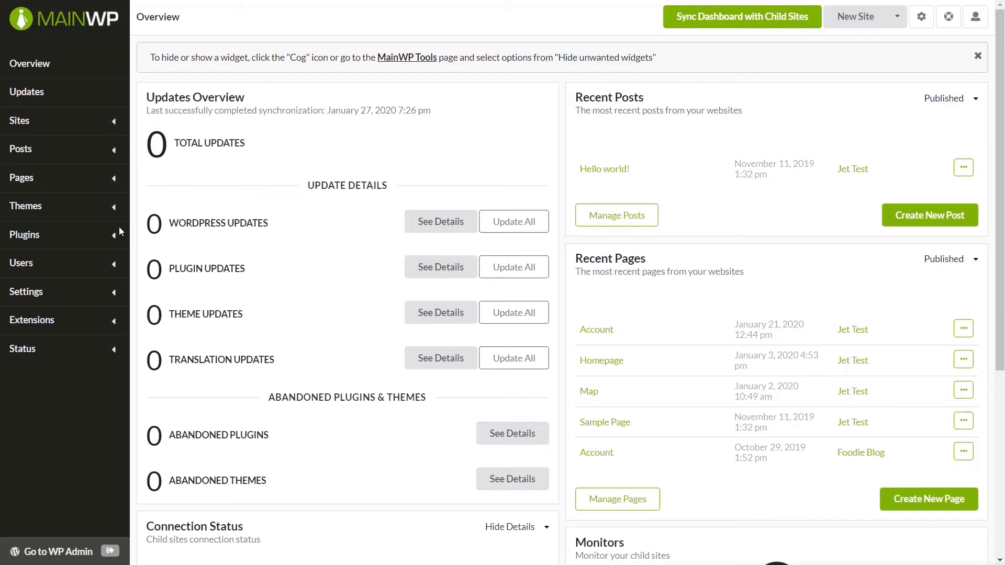
- List all published pages across the Client Sites group in the page manager
left_click(114, 182)
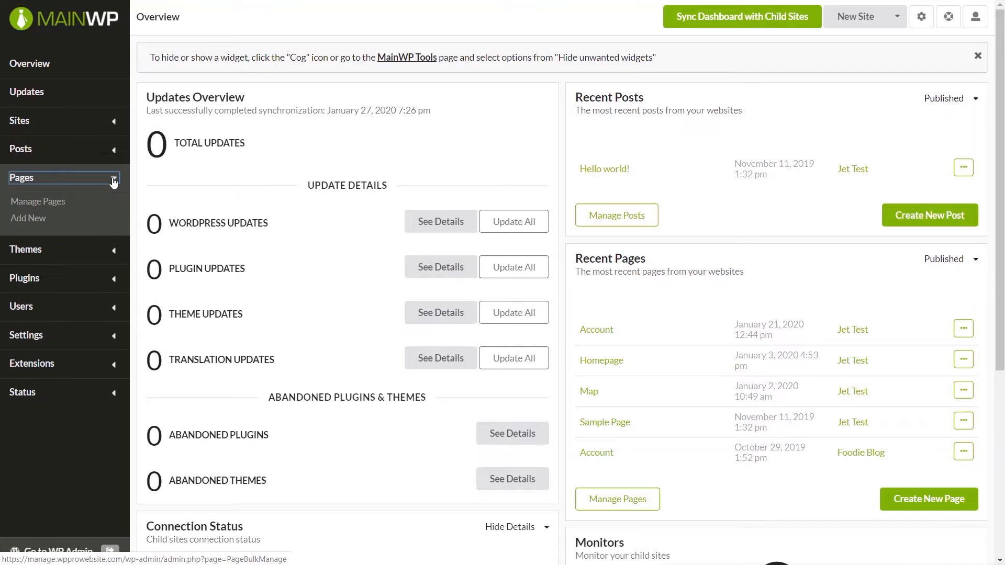
left_click(49, 207)
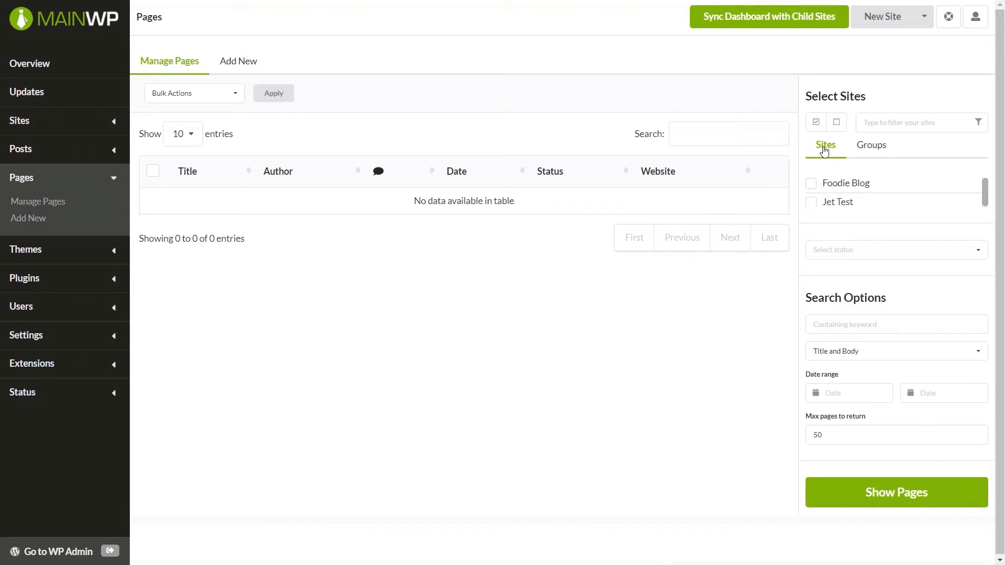
left_click(885, 152)
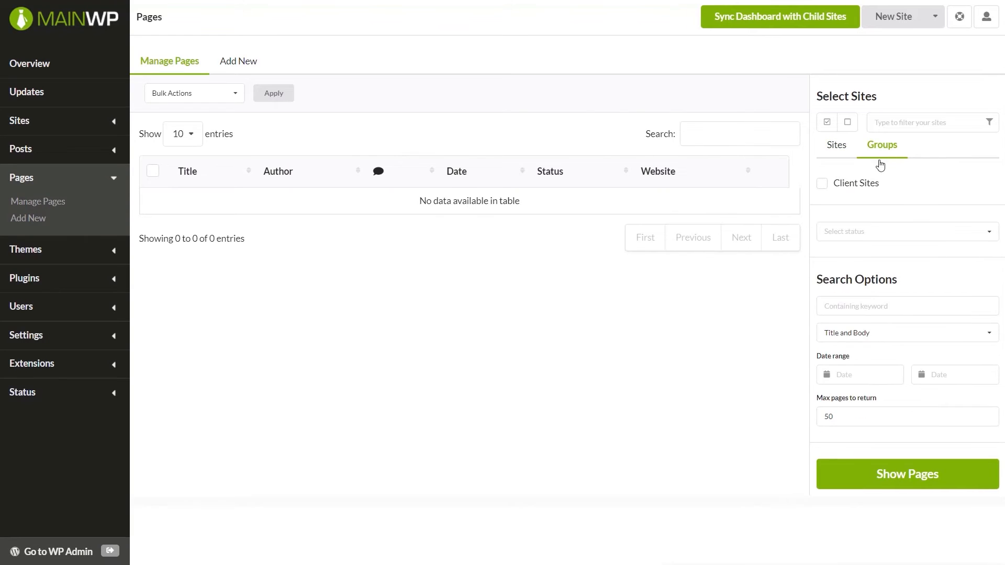
left_click(823, 188)
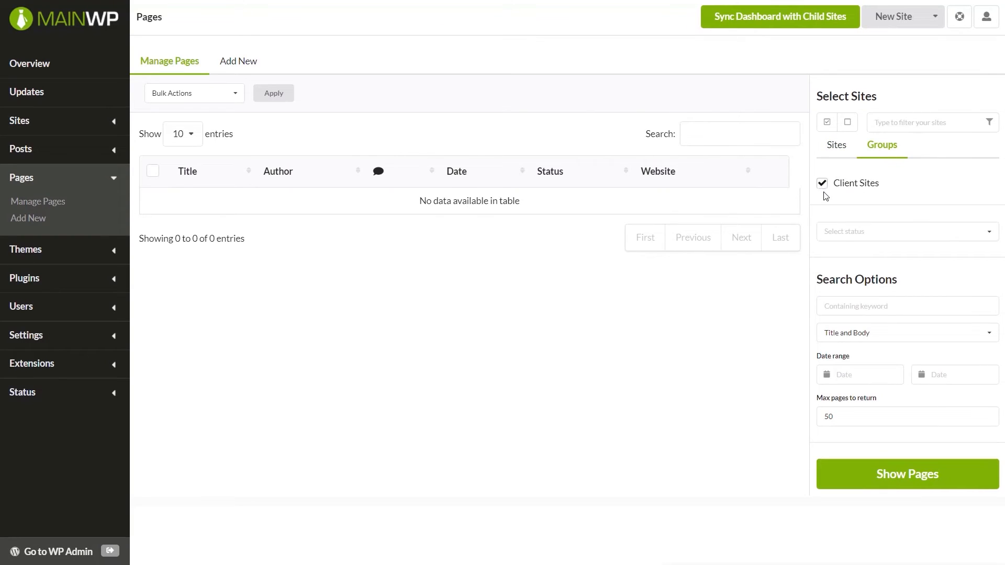
left_click(925, 234)
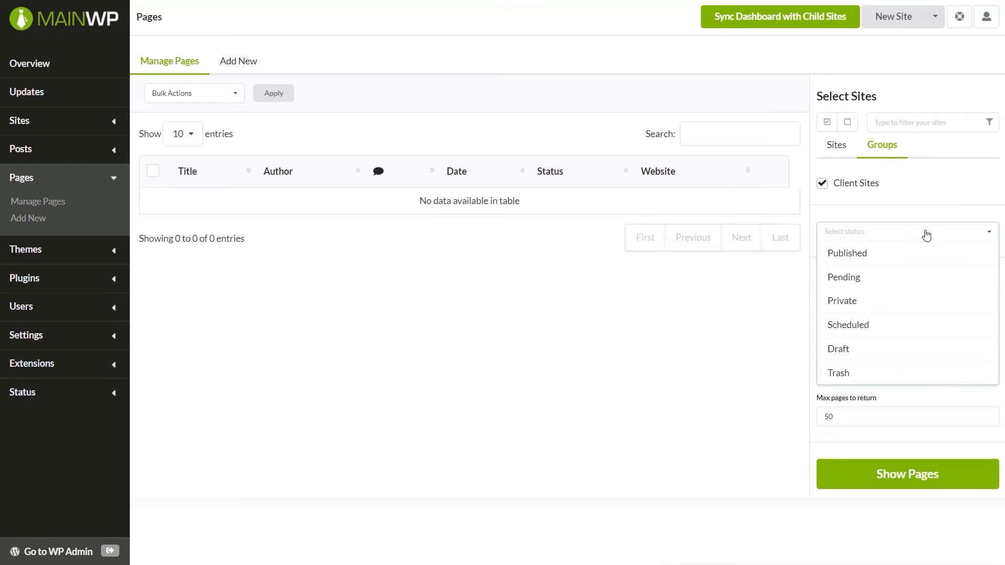
left_click(878, 256)
left_click(754, 342)
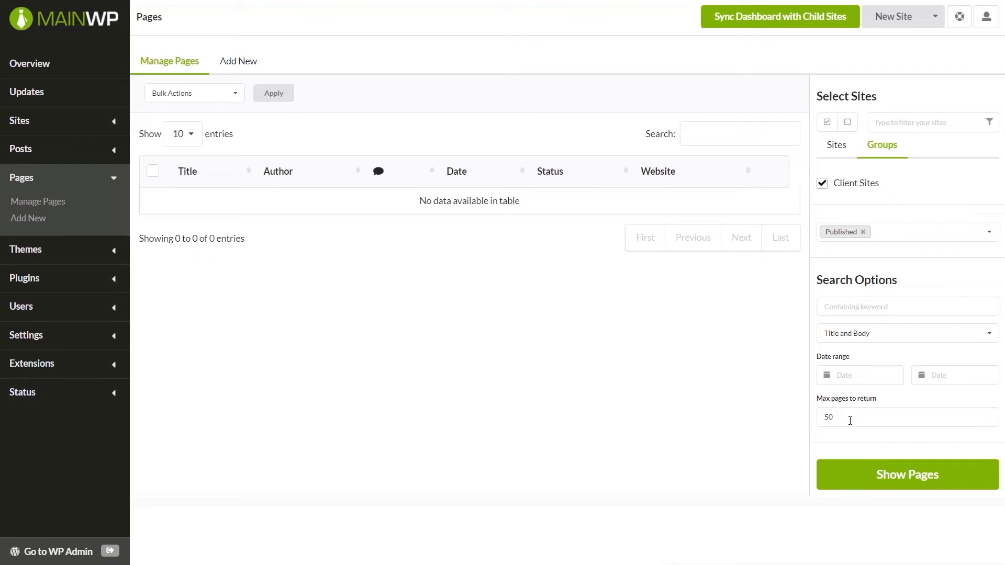
left_click(924, 476)
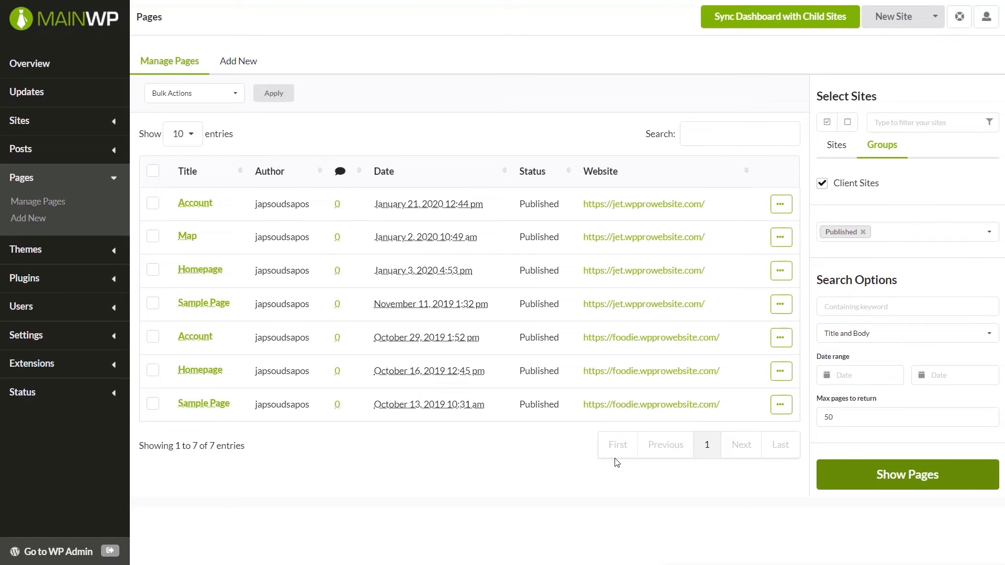
- Check the actions available for the Jet Test Account page and the bulk actions for the listed pages
left_click(781, 205)
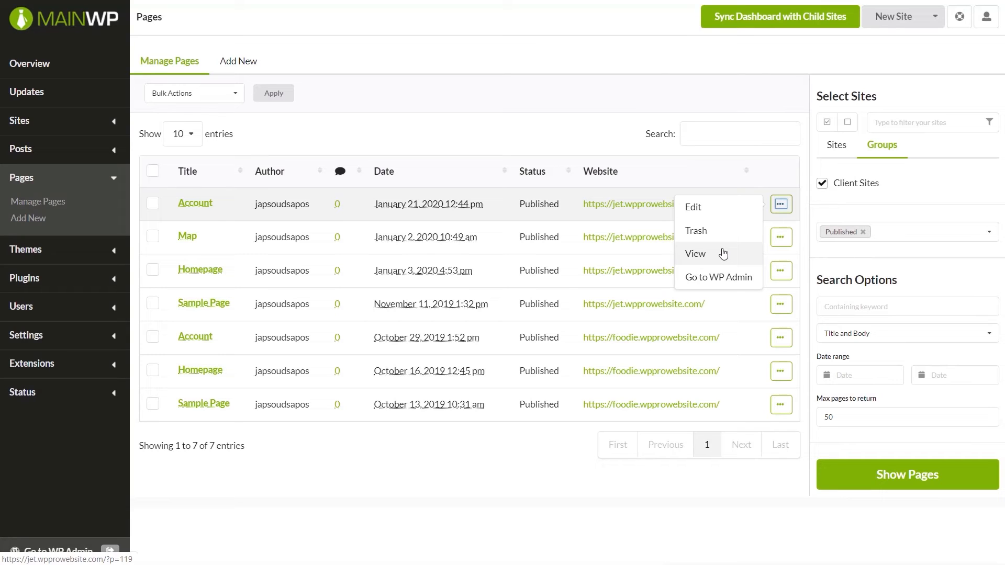
left_click(448, 487)
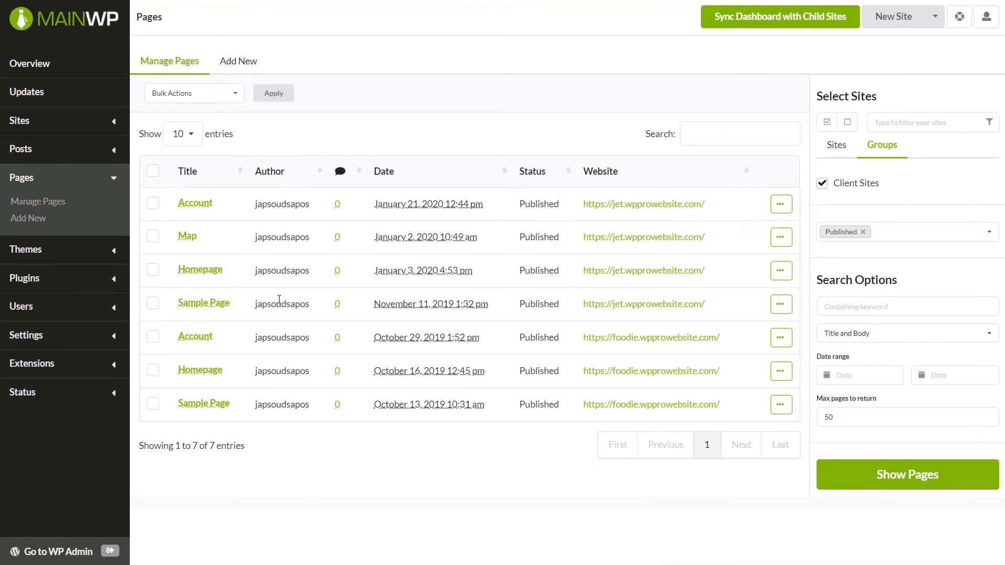
left_click(237, 94)
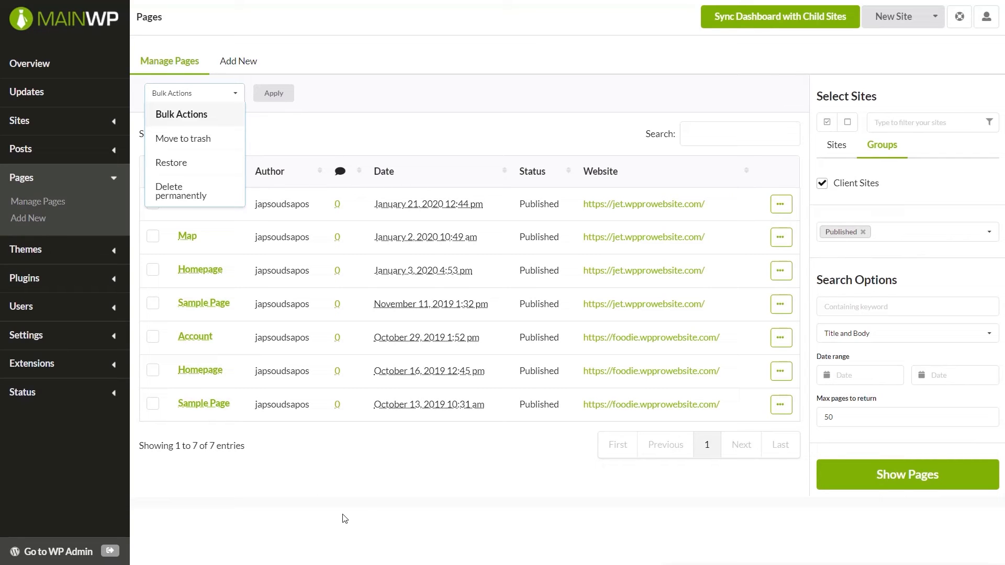
left_click(337, 496)
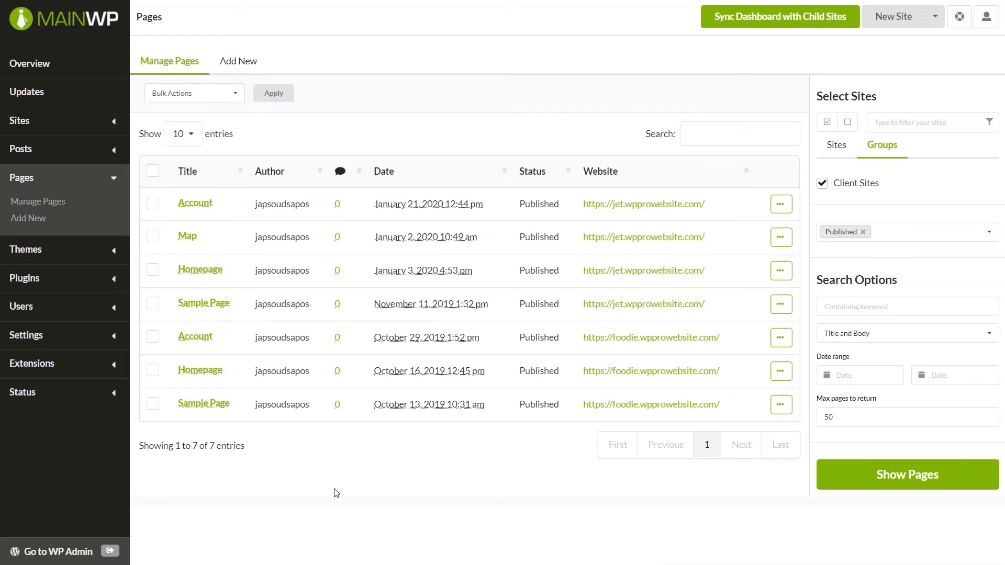
- Start a new bulk page titled Privacy and target it at the Client Sites group
left_click(248, 63)
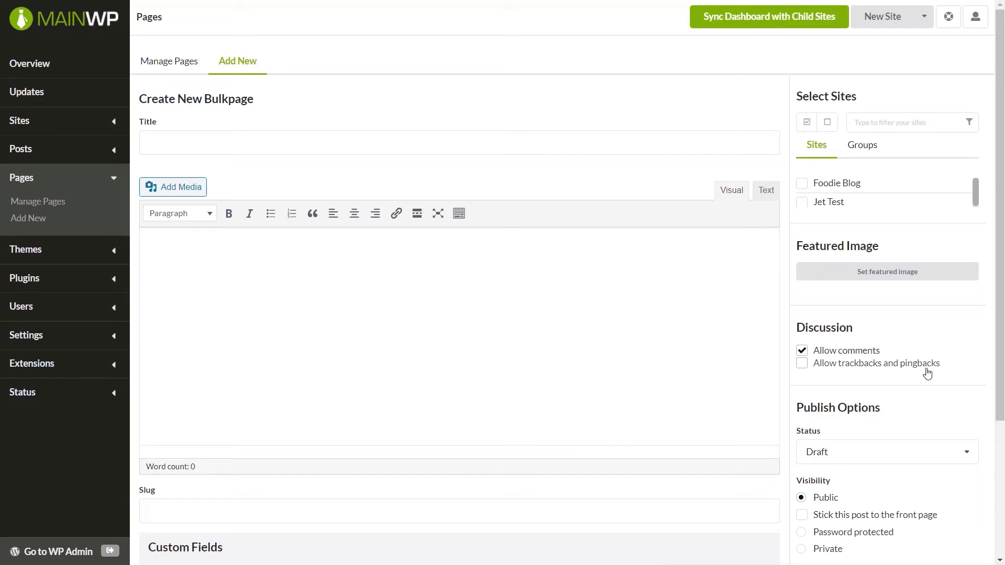
left_click(233, 147)
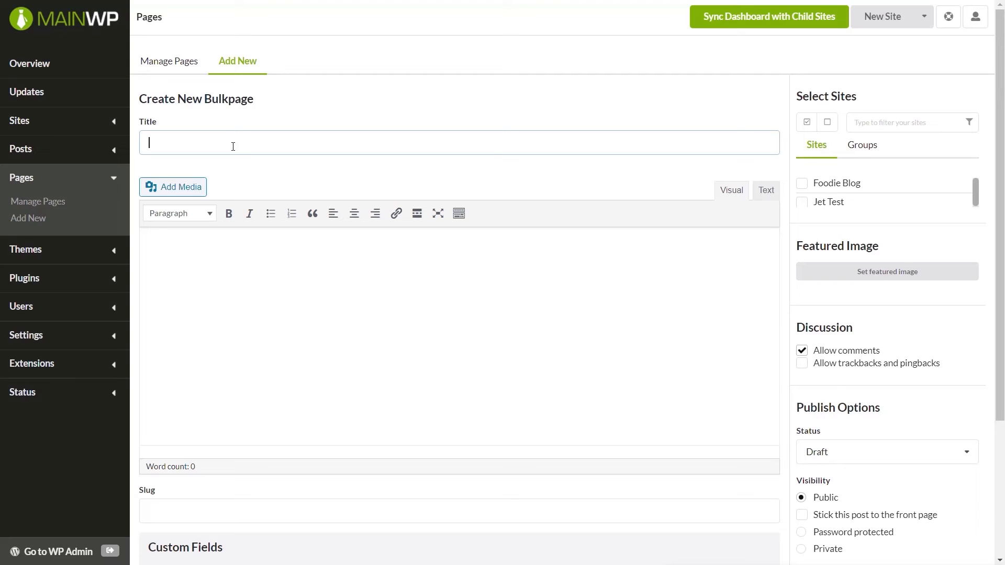
type("Privacy")
left_click(869, 150)
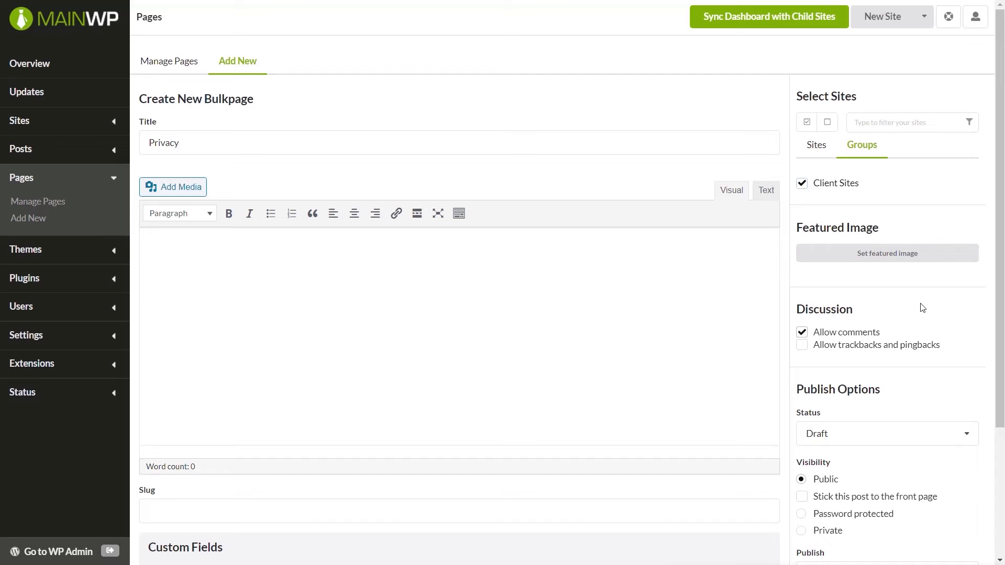
- Set the new page's status to Pending review and its publishing time to Immediately
scroll(966, 311, "down", 2)
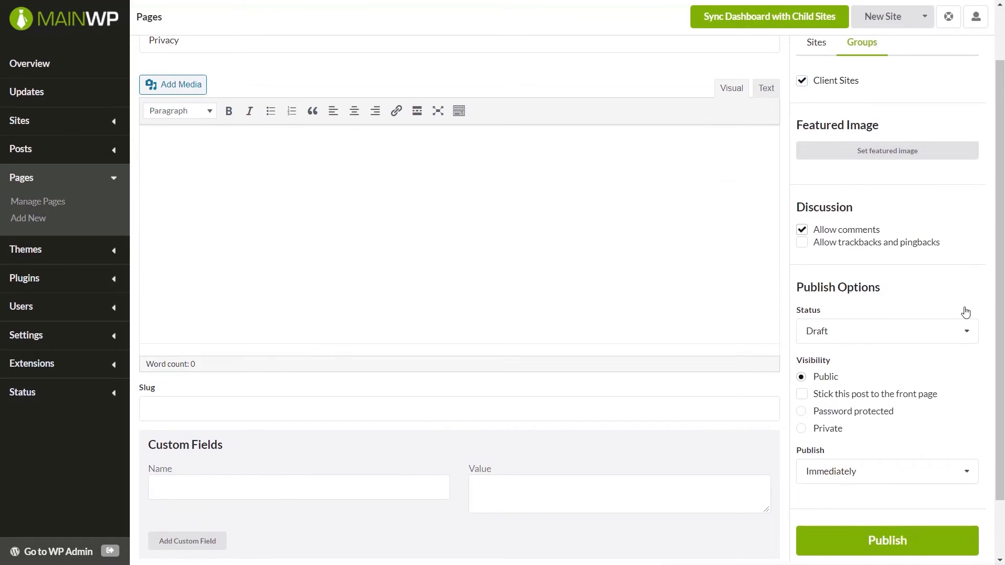
scroll(966, 311, "down", 2)
left_click(884, 271)
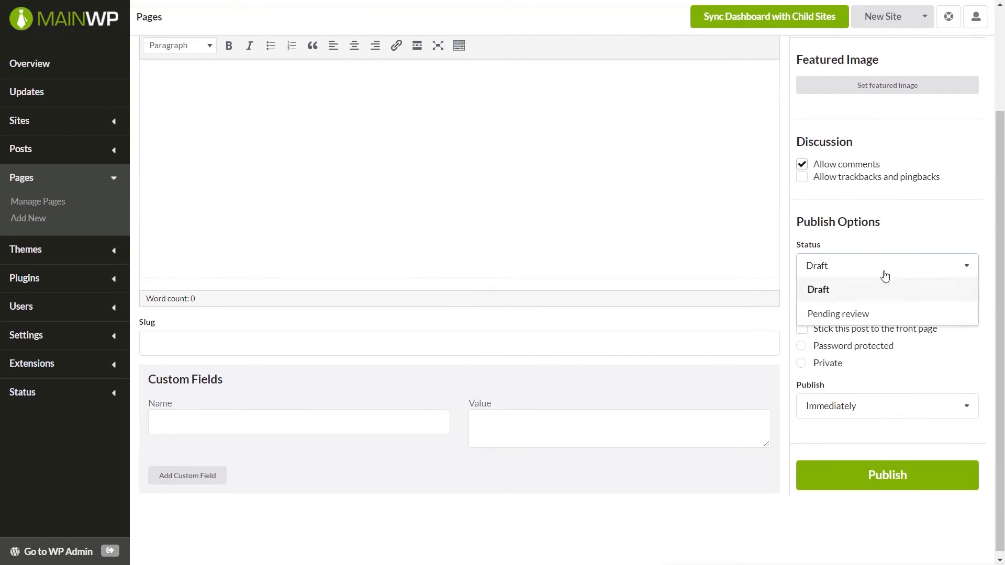
left_click(890, 315)
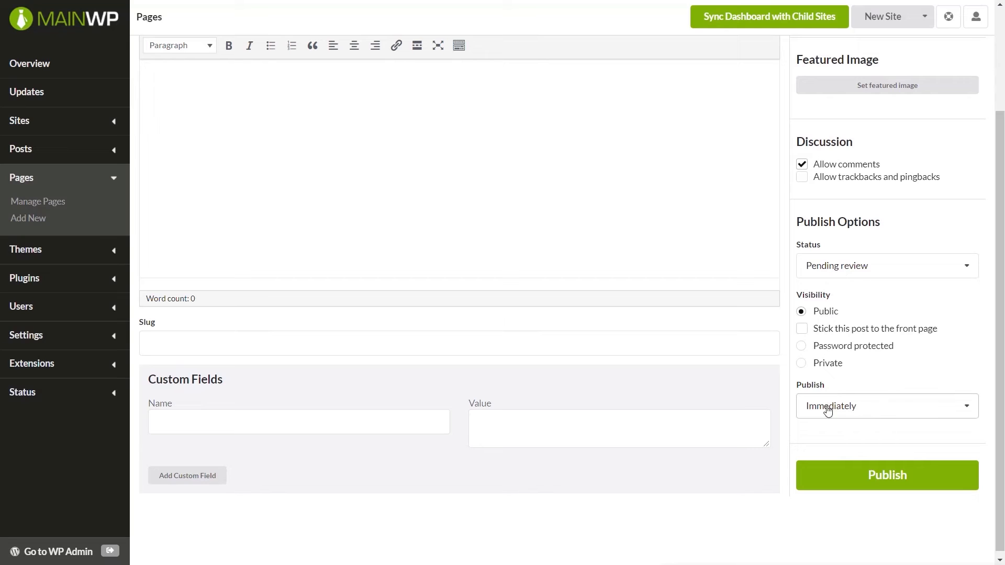
left_click(881, 411)
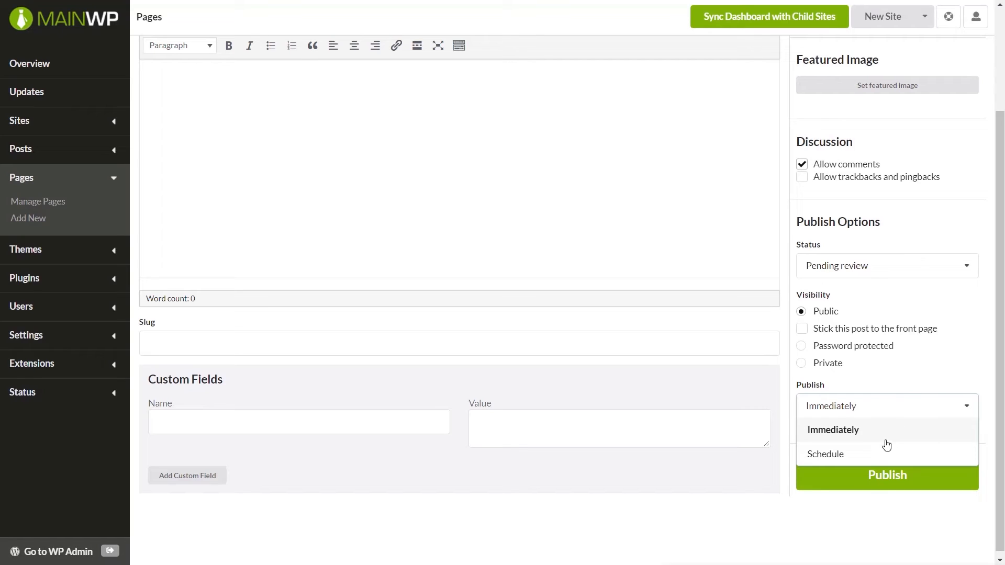
left_click(856, 433)
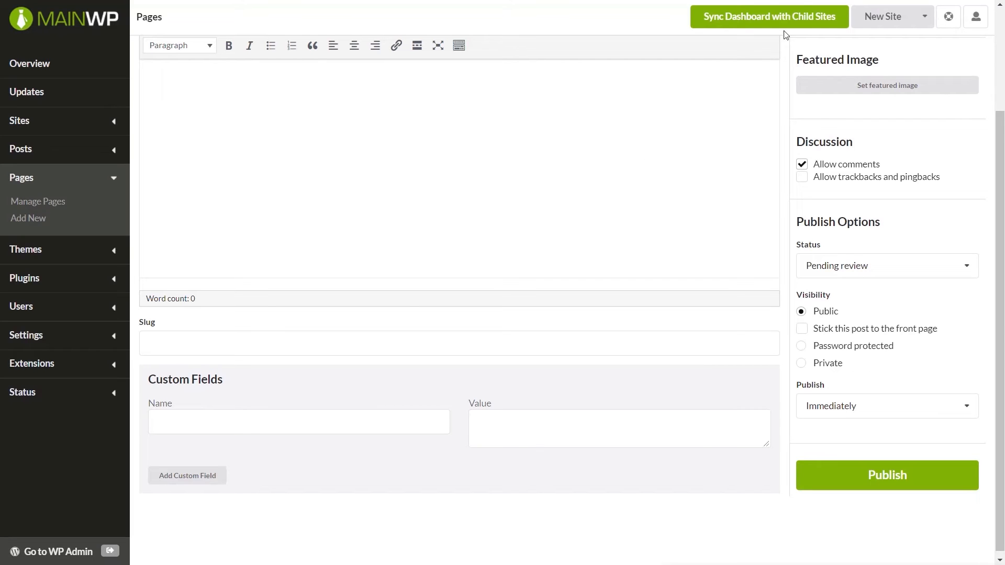
- Enter "Privacy Policy Test" as the page's body text and publish the page to the selected sites
scroll(287, 254, "up", 3)
left_click(286, 254)
type("Pr")
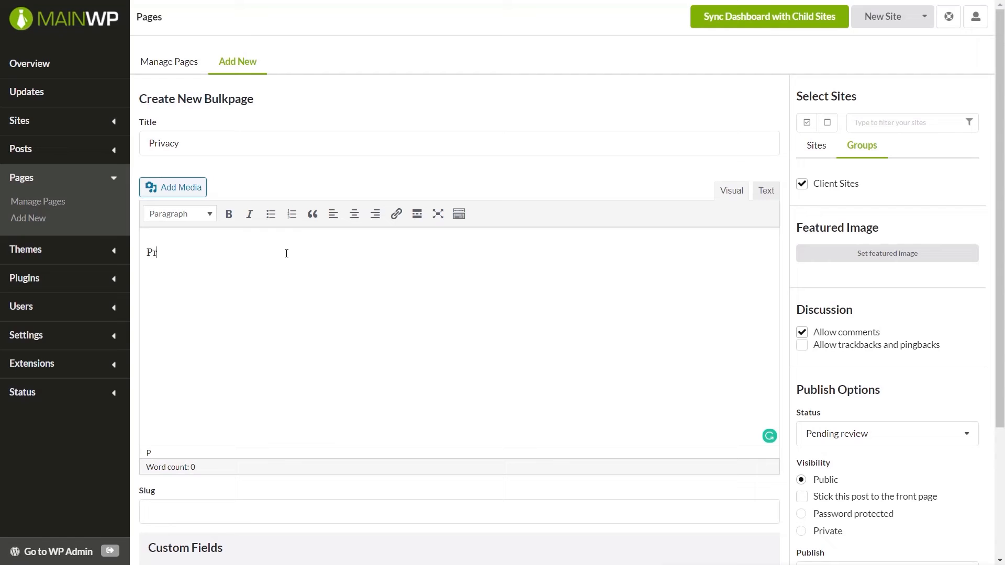
type("ivacy Policy Test")
scroll(563, 214, "down", 3)
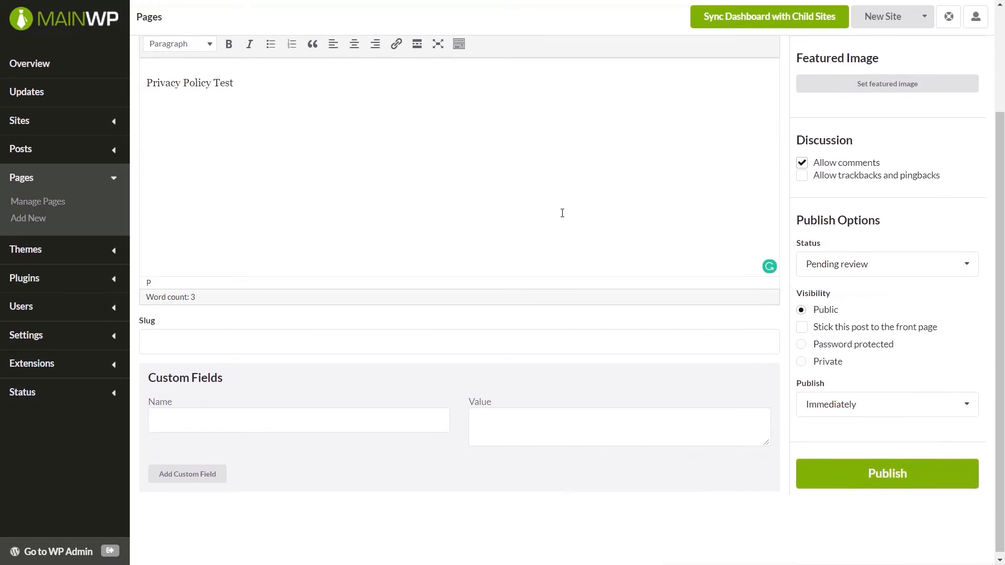
left_click(898, 471)
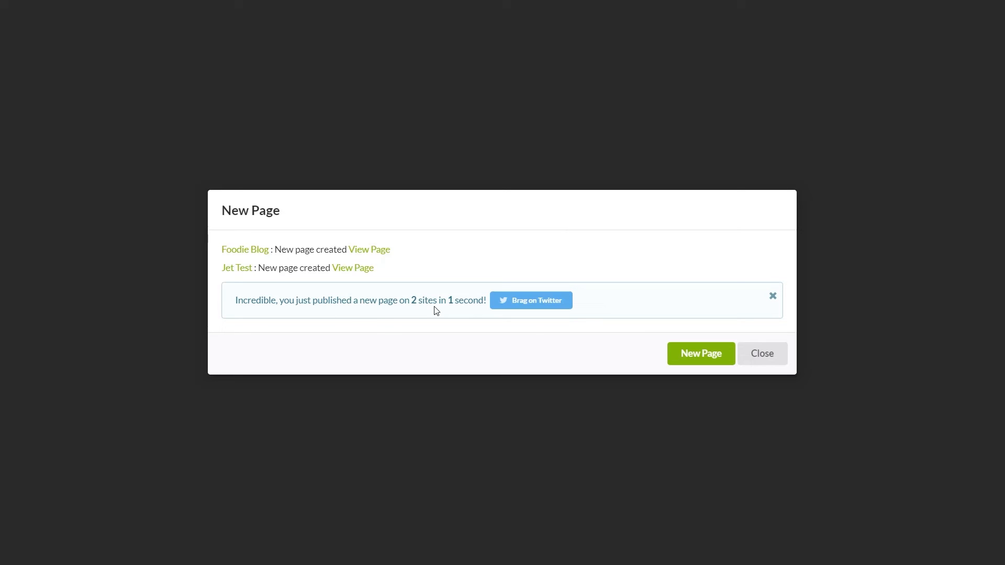
- Dismiss the new page summary and open the pending Privacy page for editing in the Jet Test site's WordPress admin
left_click(773, 296)
left_click(759, 336)
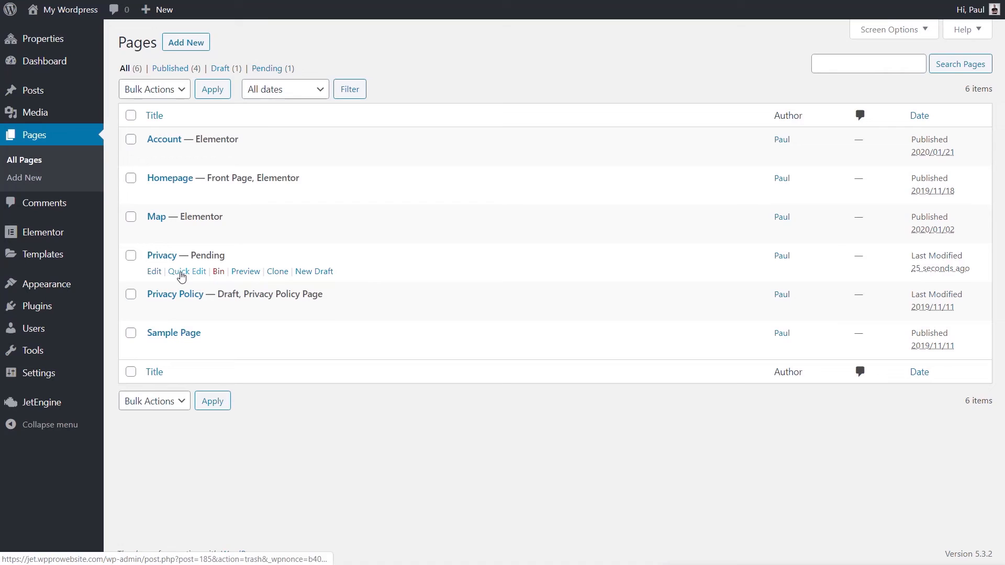
left_click(154, 271)
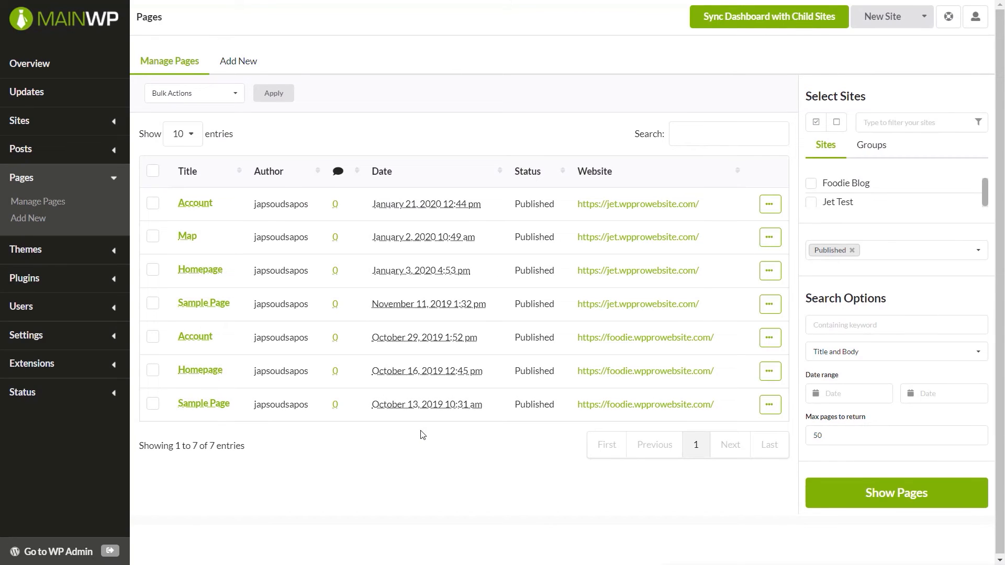
- Examine the theme and plugin installation pages and their installation options for child sites
left_click(114, 250)
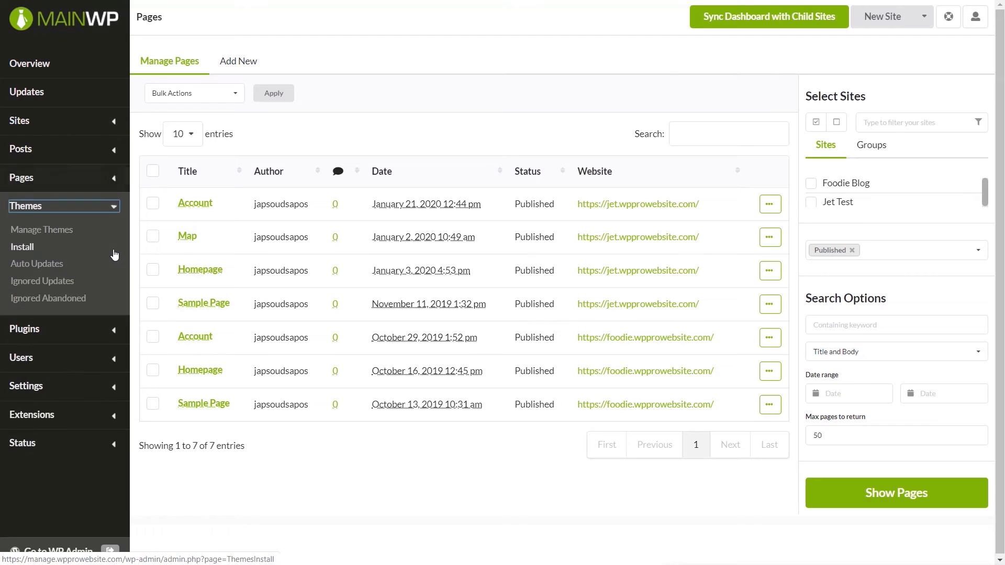
left_click(22, 247)
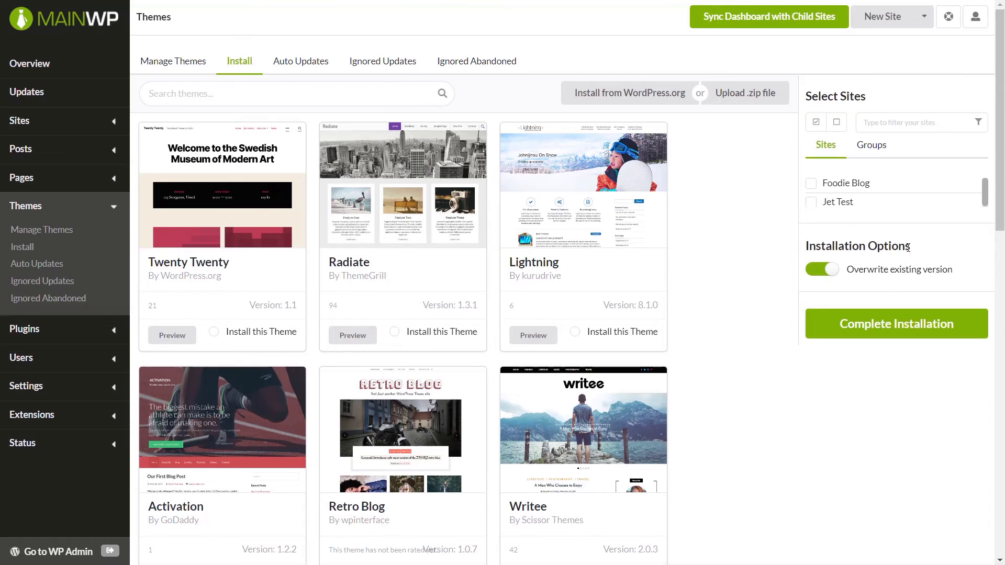
mouse_move(883, 281)
left_click(39, 330)
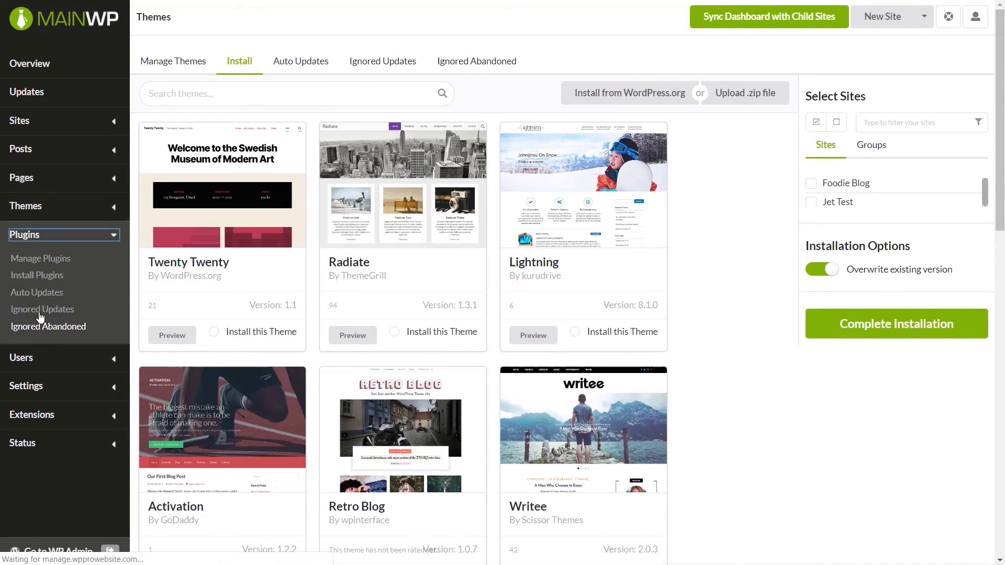
left_click(48, 276)
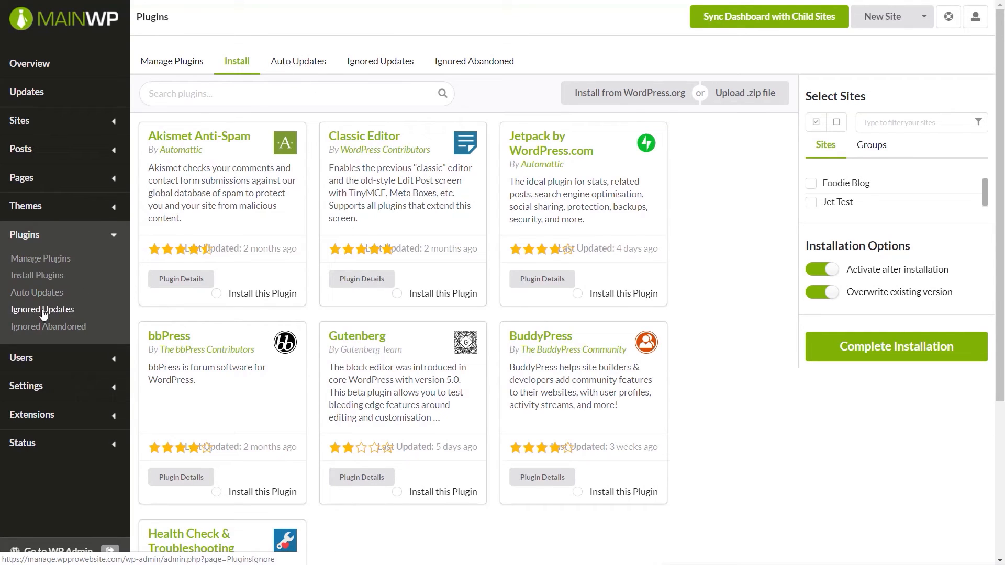
- Examine the plugin status and trust filter choices in the plugin auto updates settings
left_click(38, 293)
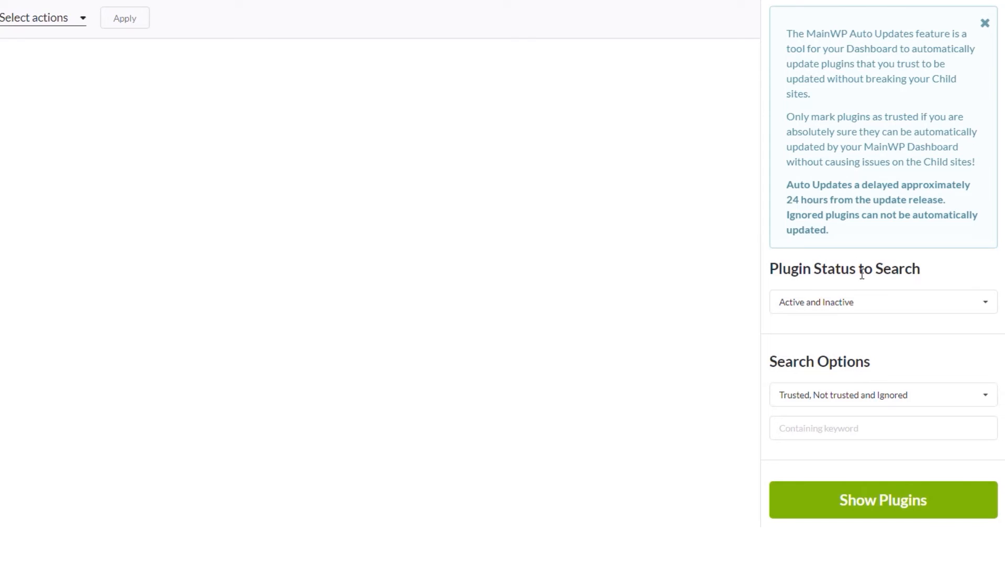
left_click(861, 303)
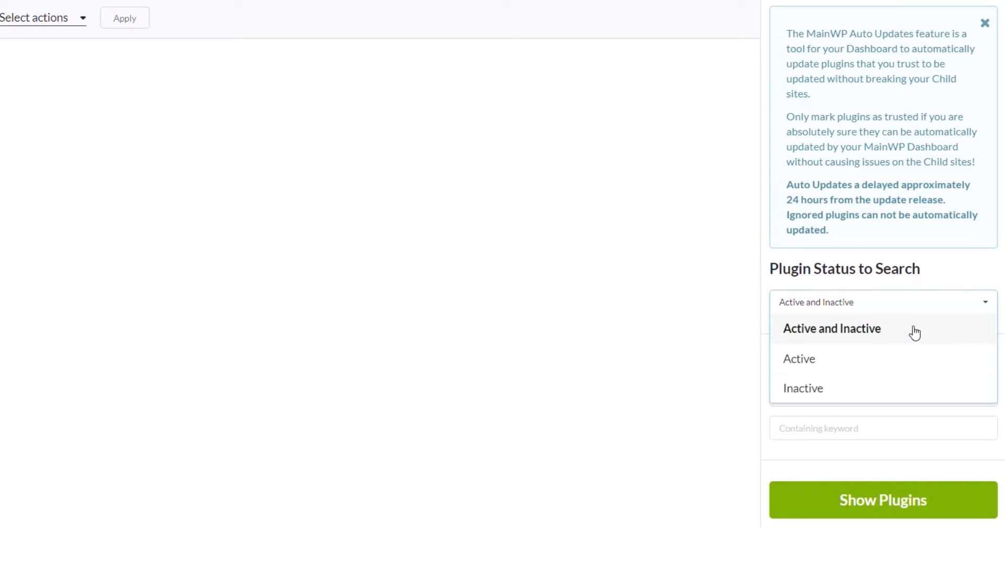
left_click(693, 338)
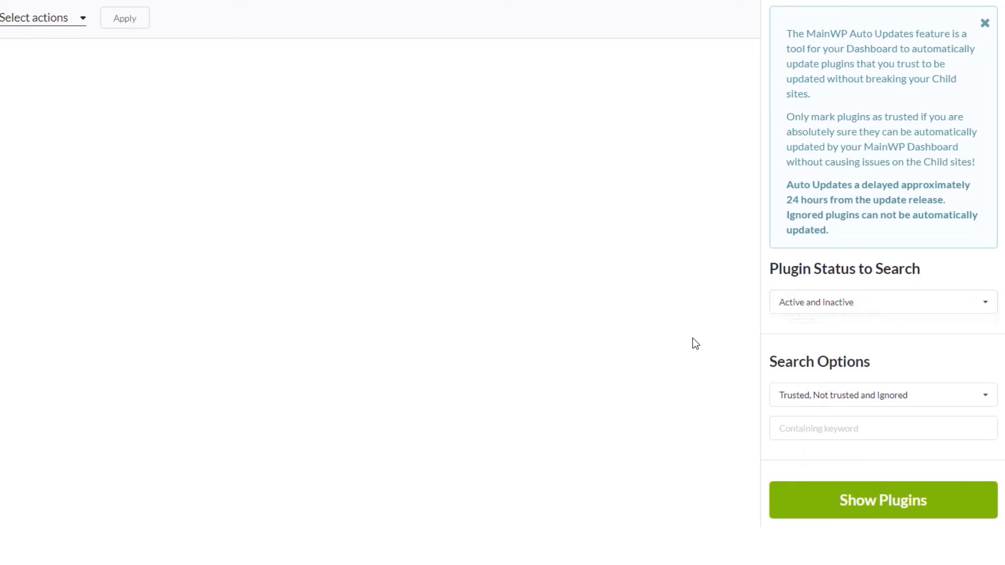
left_click(859, 398)
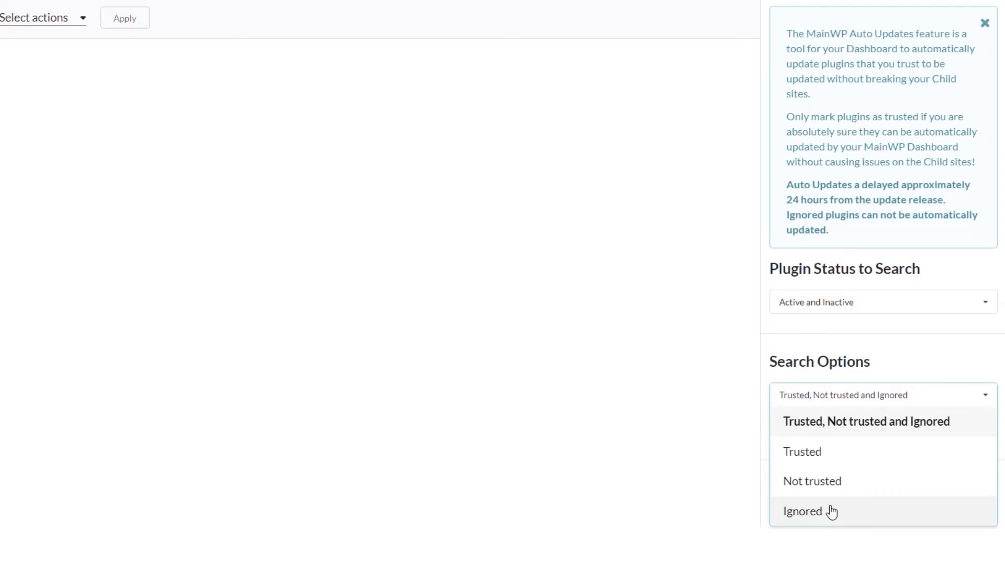
left_click(654, 412)
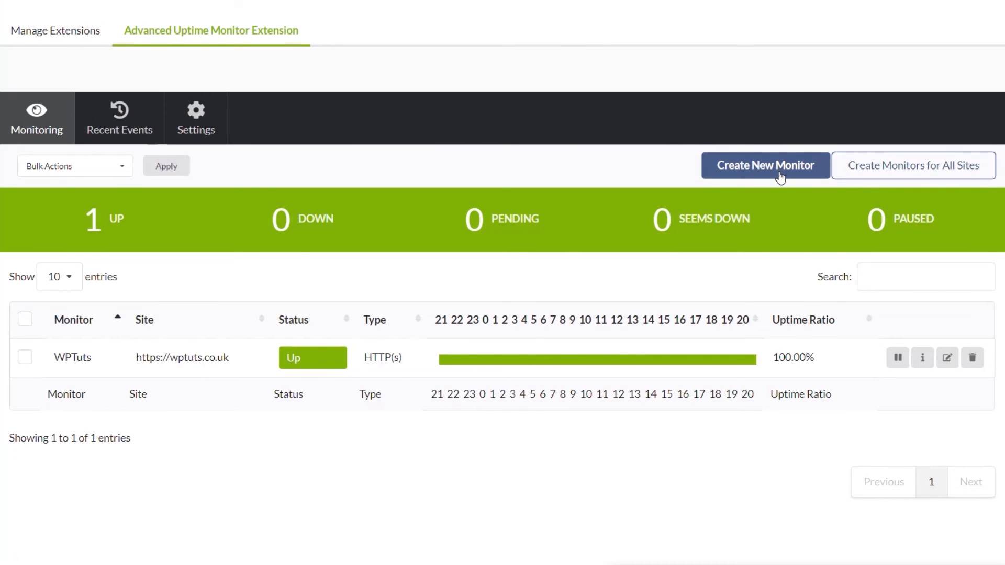
- Check the bulk actions offered for monitors in the Advanced Uptime Monitor extension
left_click(86, 170)
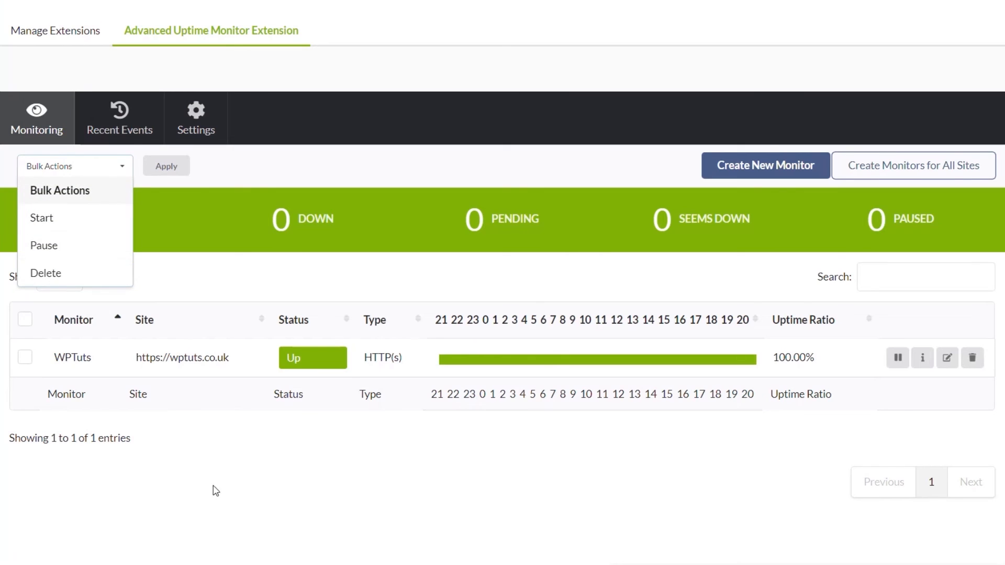
left_click(232, 516)
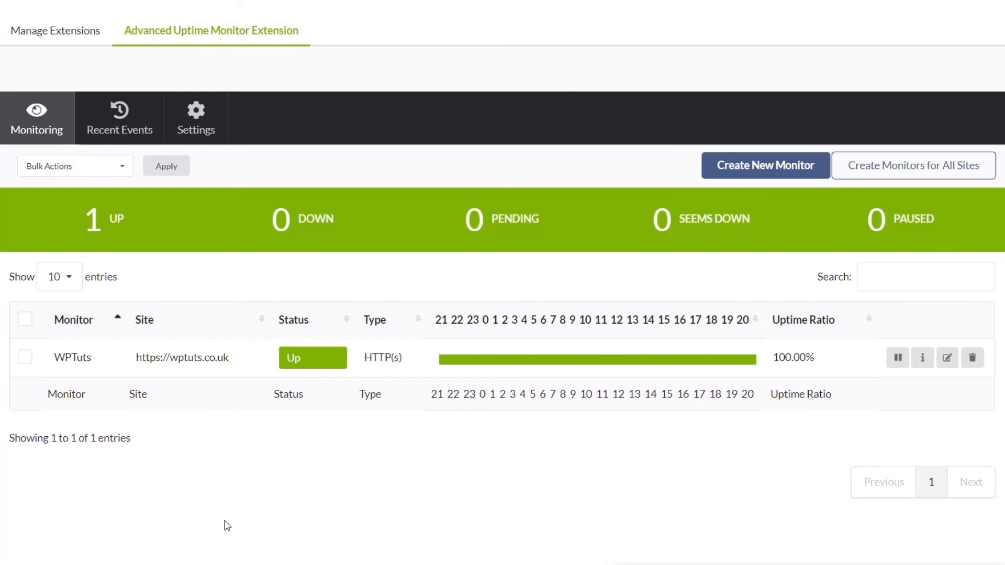
- View the recent monitoring events in the Advanced Uptime Monitor extension
left_click(102, 131)
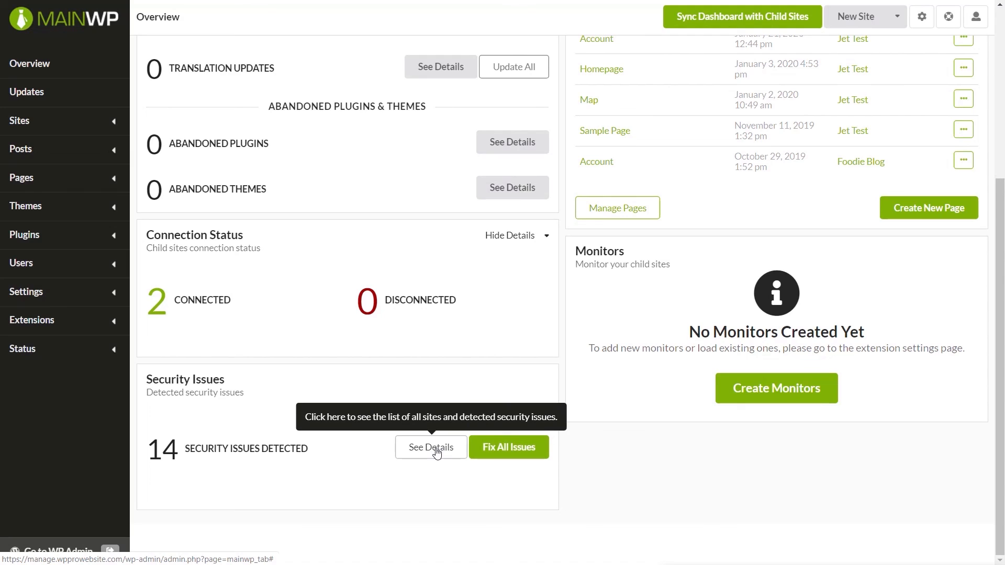
- List the detected security issues by site from the Overview and open the issue details for Foodie Blog
left_click(437, 454)
scroll(632, 473, "down", 2)
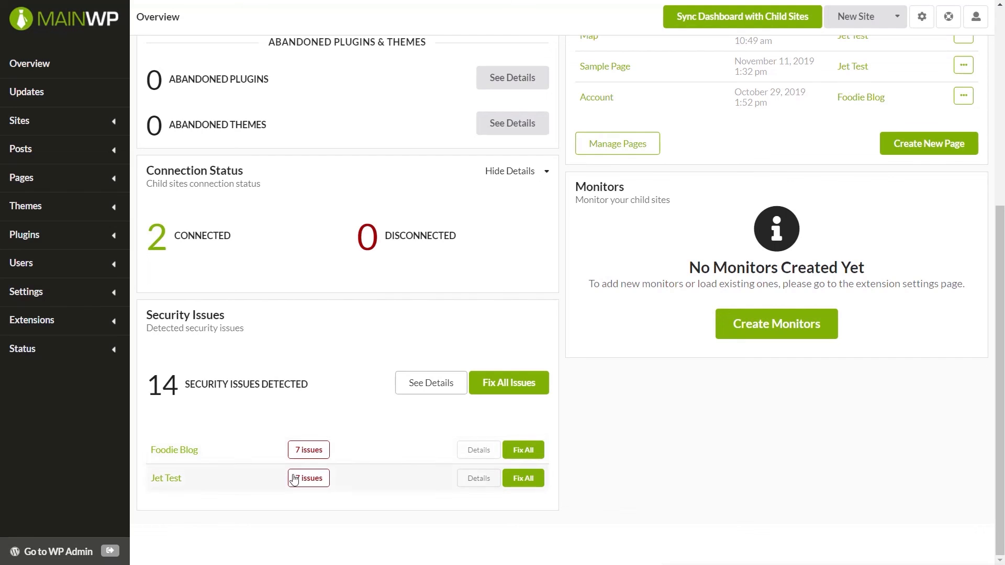
left_click(483, 458)
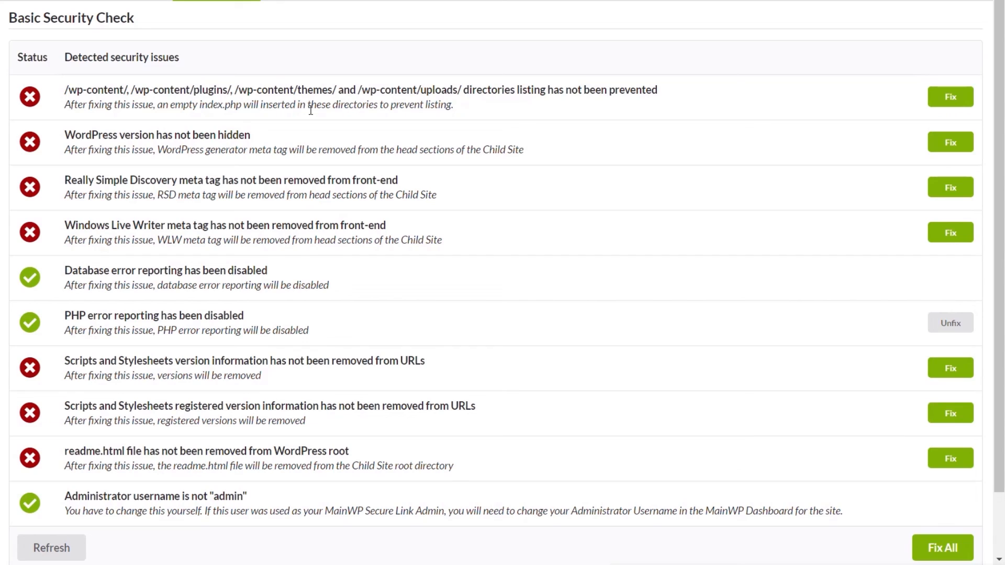
- Fix the directory listing issue, fix all remaining issues in the Basic Security Check, and review the readme.html entry
left_click(950, 97)
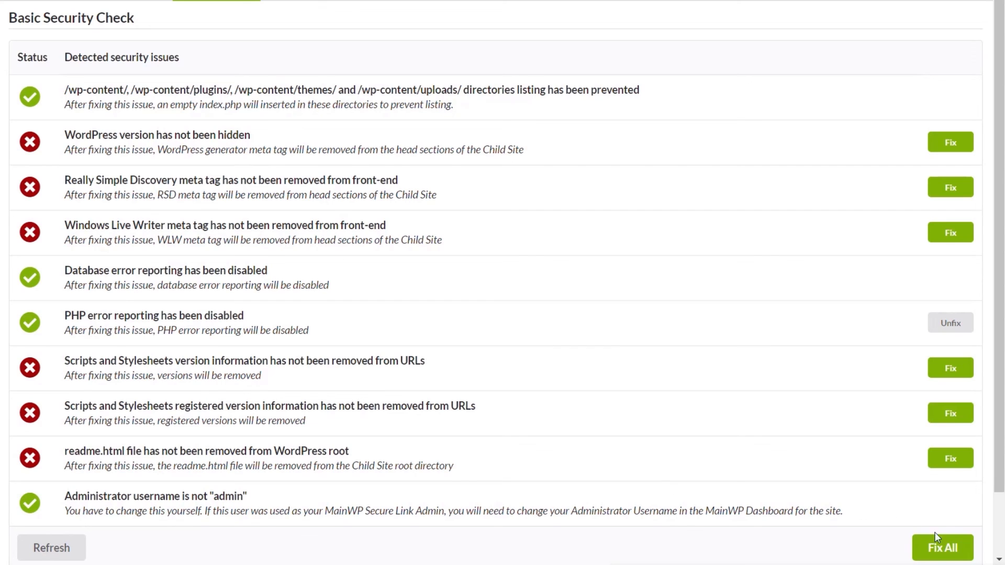
left_click(942, 551)
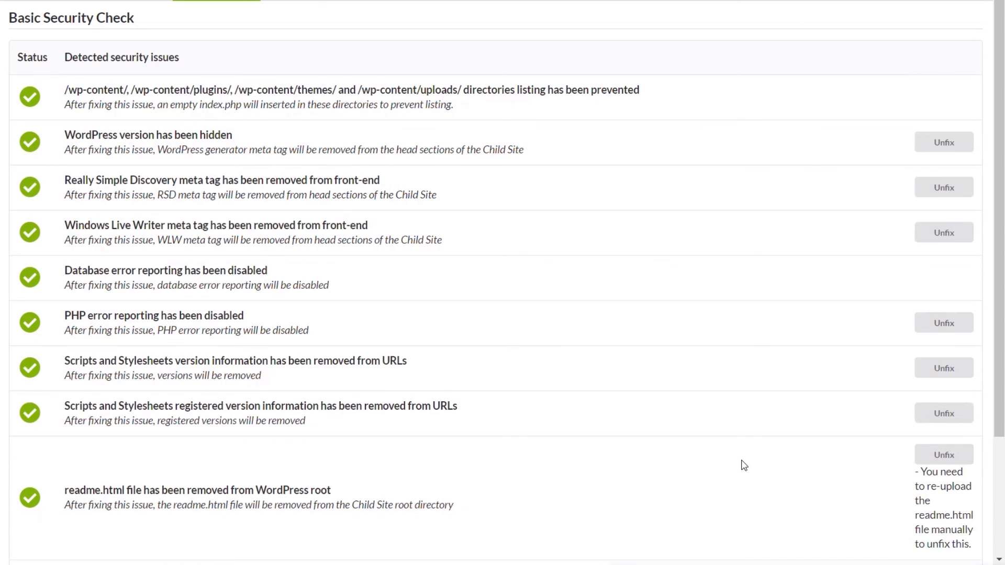
scroll(666, 406, "down", 3)
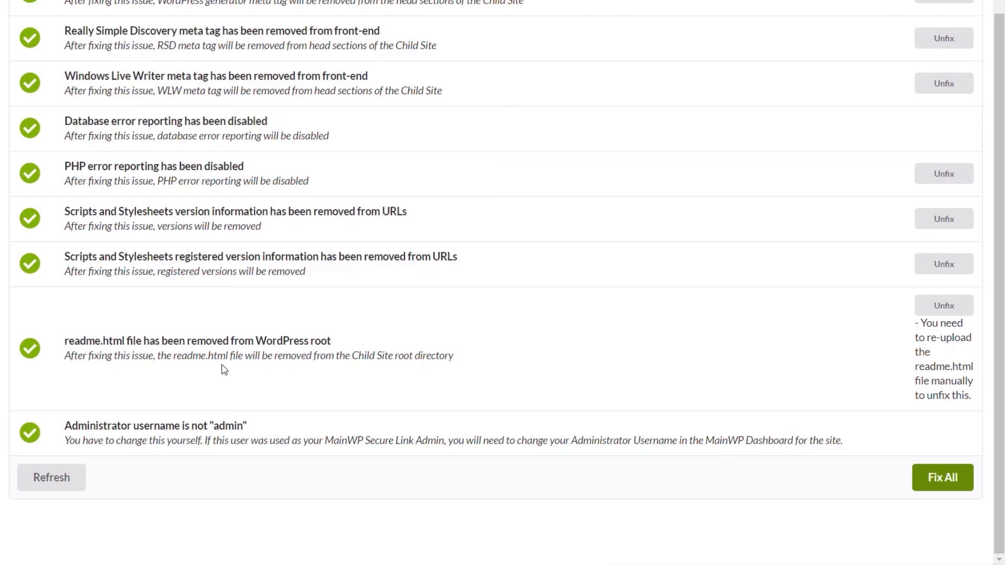
left_click_drag(64, 345, 124, 348)
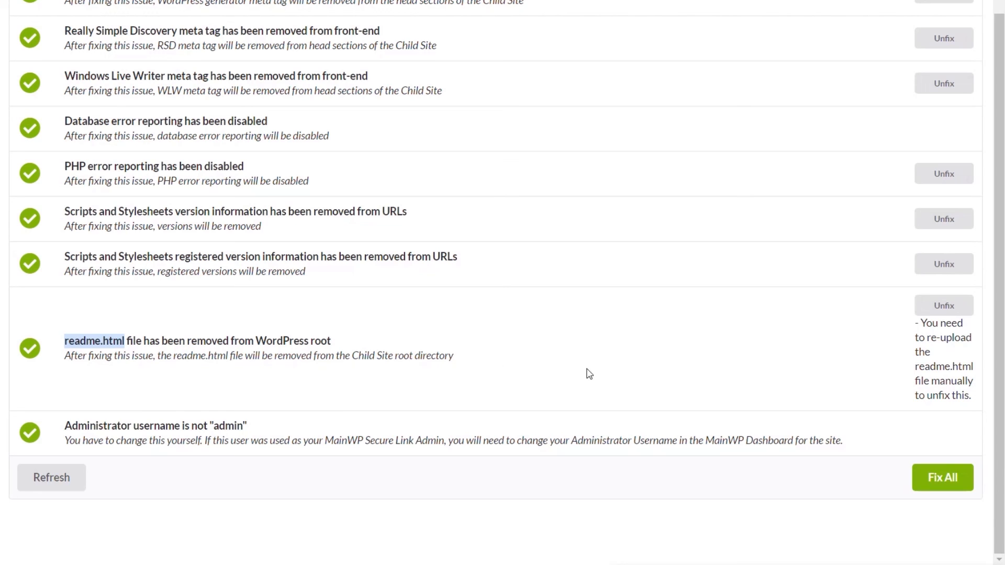
scroll(590, 374, "up", 3)
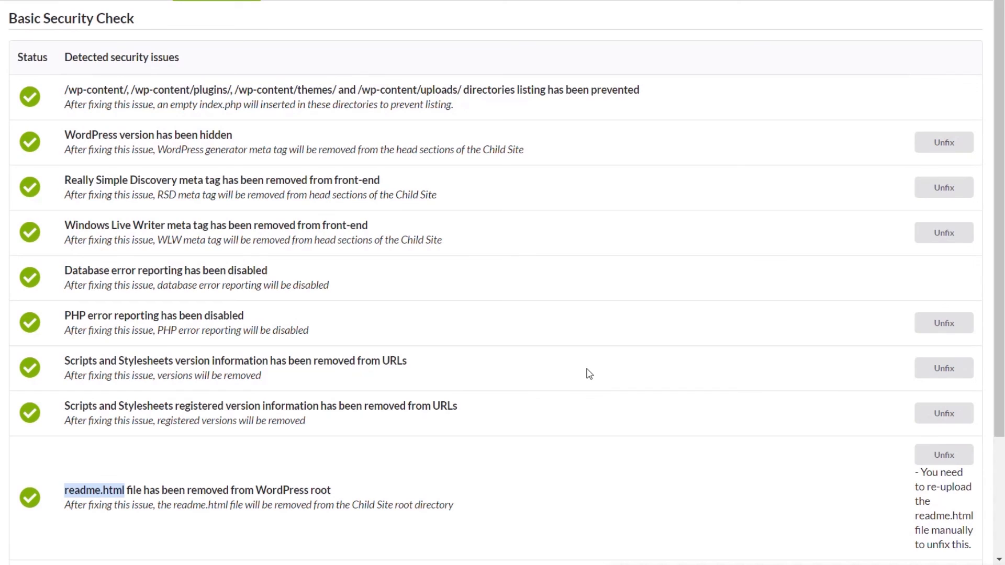